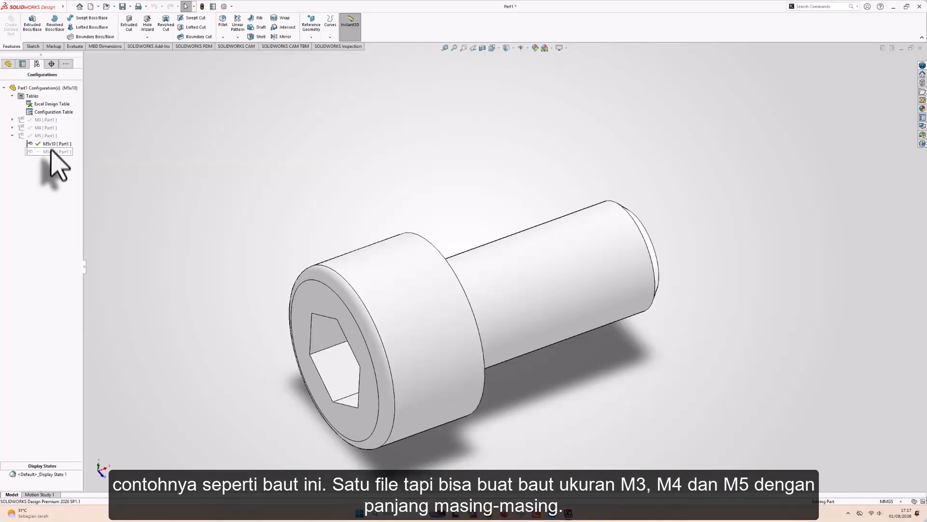
Step: Review the bolt's size configurations in turn: M3x10, M3x15, M4x10, M4x15, M5x10 and M5x15
{"action": "left_click", "coordinate": [13, 119]}
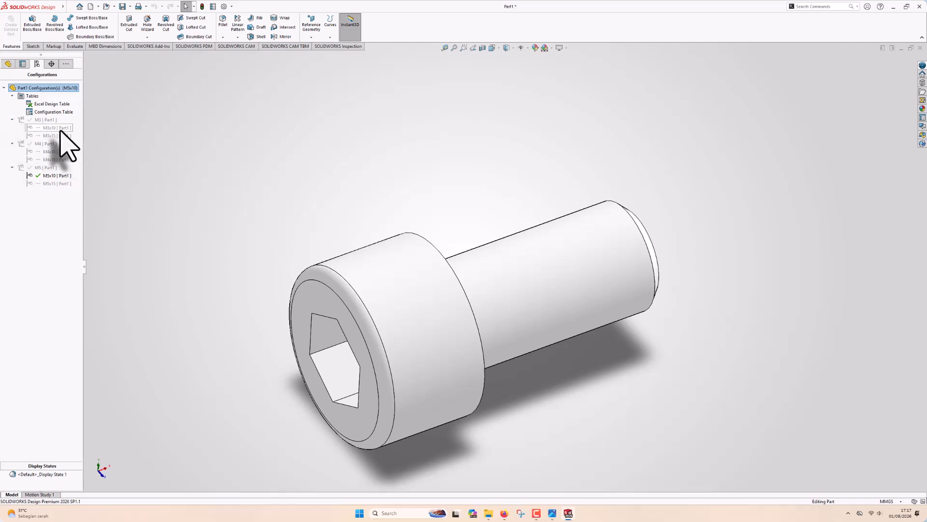
{"action": "double_click", "coordinate": [57, 128]}
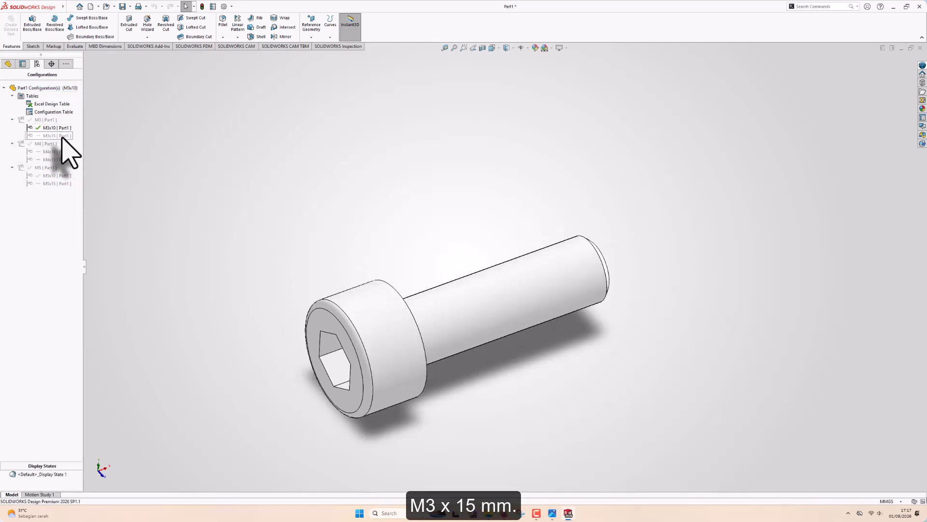
{"action": "double_click", "coordinate": [60, 136]}
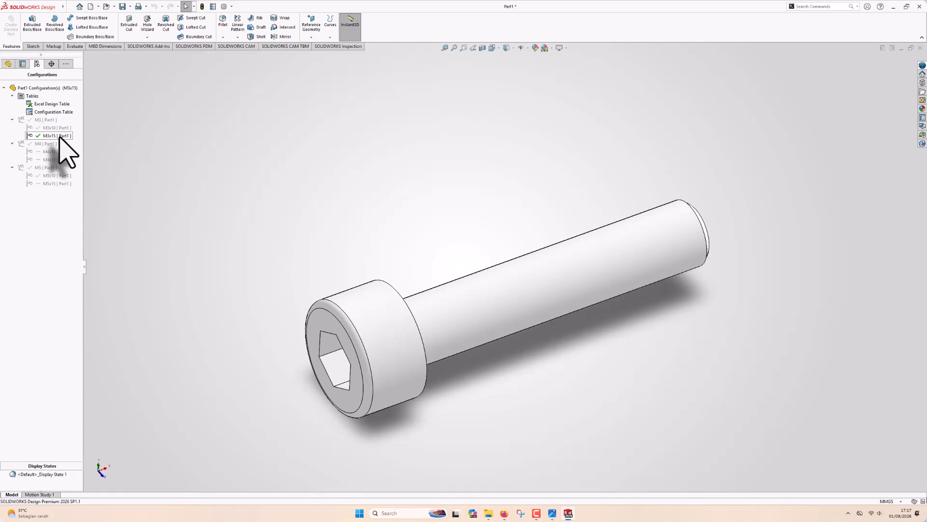
{"action": "left_click", "coordinate": [58, 152]}
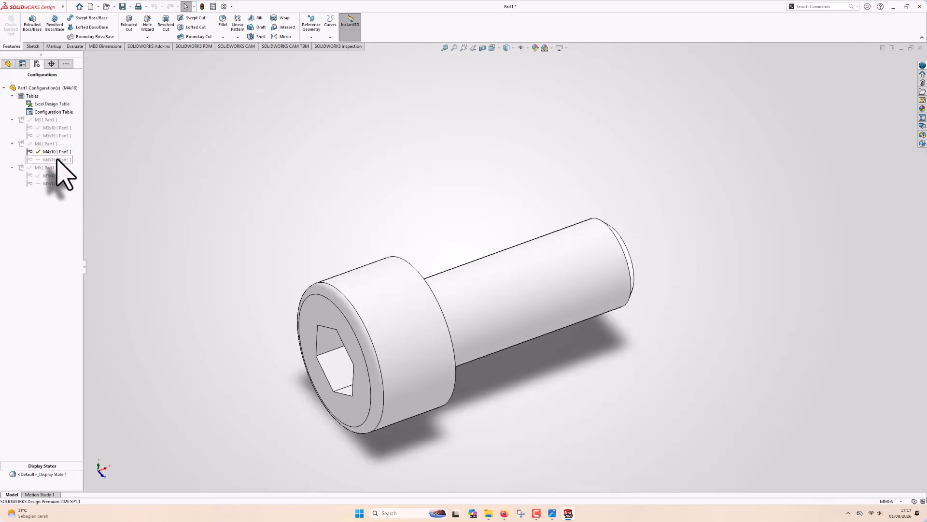
{"action": "double_click", "coordinate": [57, 159]}
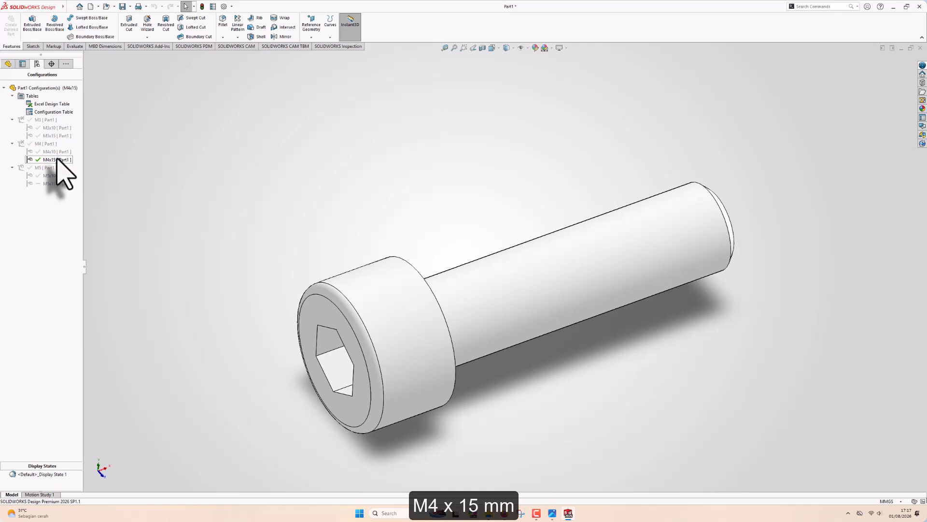
{"action": "double_click", "coordinate": [54, 175]}
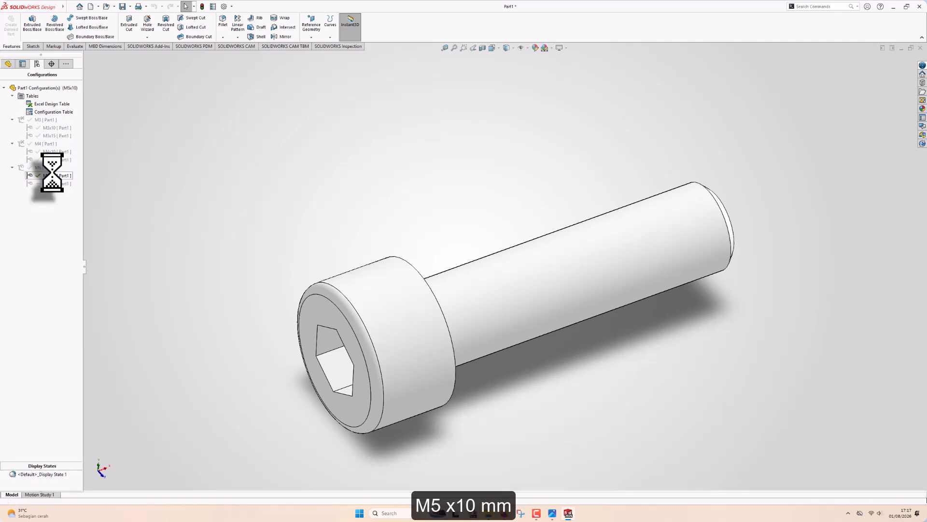
{"action": "double_click", "coordinate": [53, 183]}
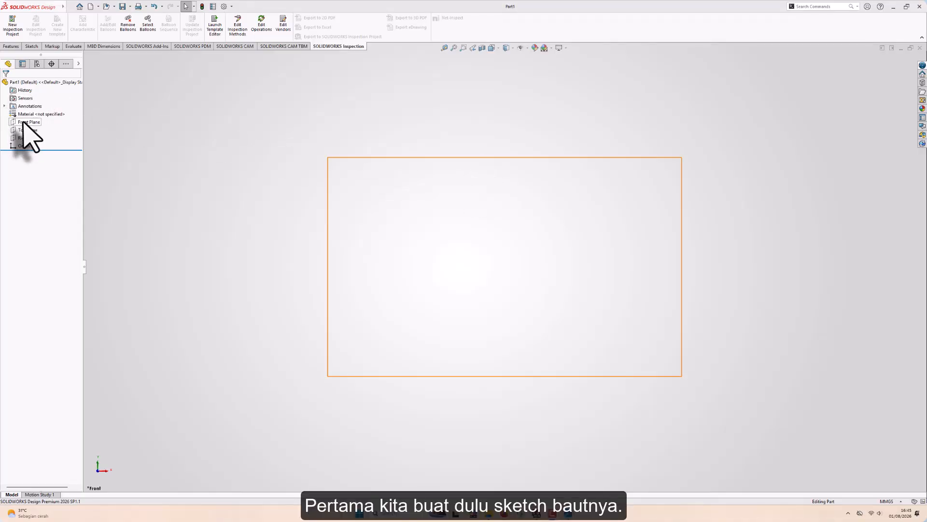
Step: Sketch a closed stepped bolt half-profile from the origin on the Front Plane, about 98 mm long with a 22 mm high shank
{"action": "left_click", "coordinate": [27, 122]}
{"action": "left_click", "coordinate": [31, 110]}
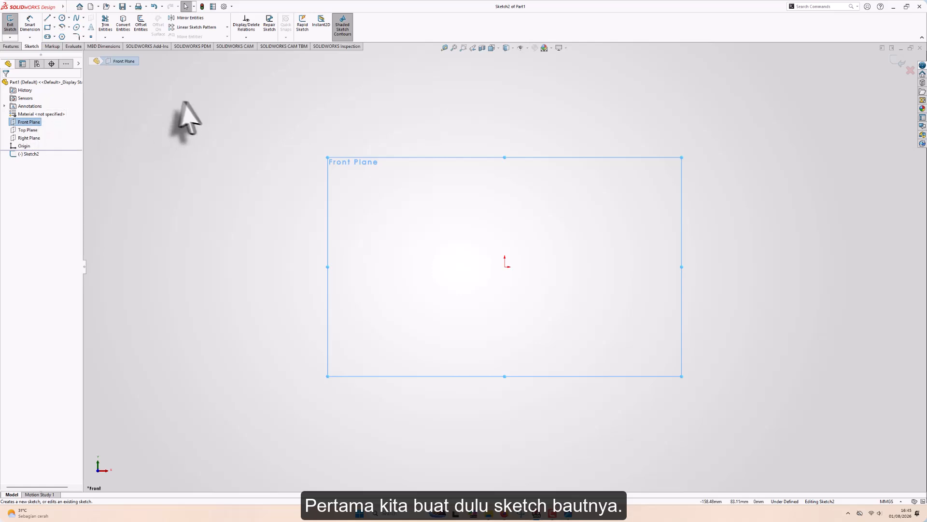
{"action": "left_click", "coordinate": [47, 18]}
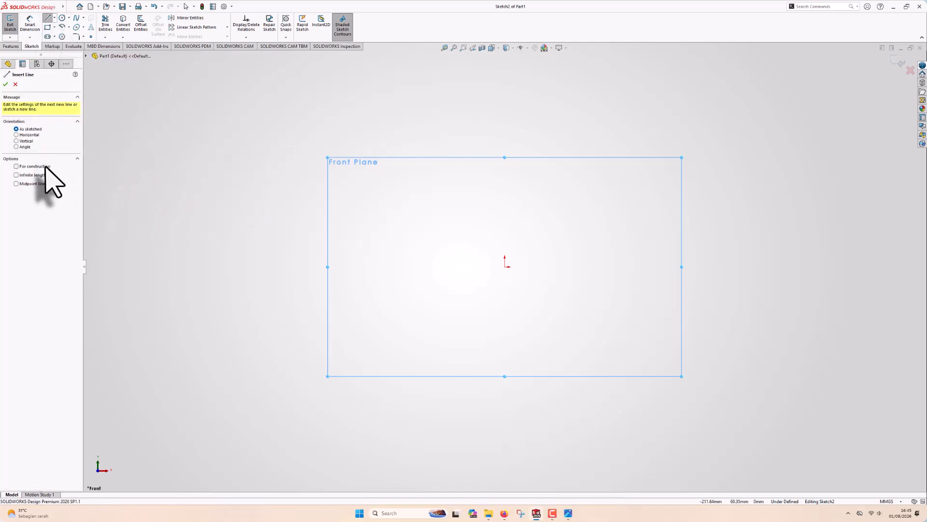
{"action": "left_click", "coordinate": [505, 267]}
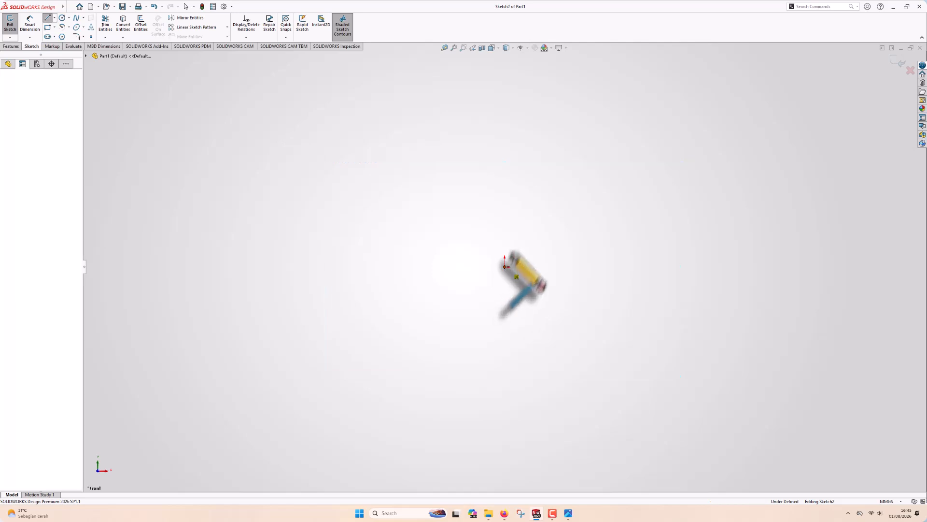
{"action": "left_click", "coordinate": [505, 186]}
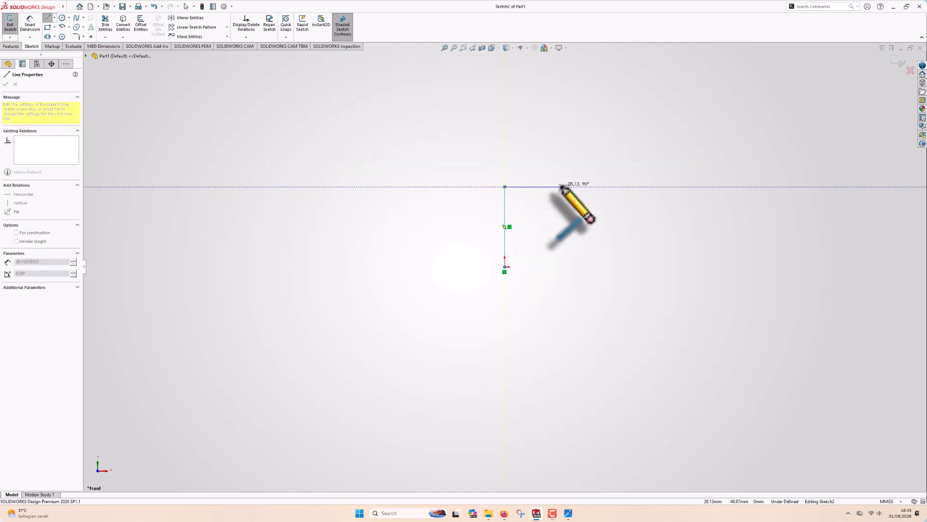
{"action": "left_click", "coordinate": [559, 187]}
{"action": "left_click", "coordinate": [559, 223]}
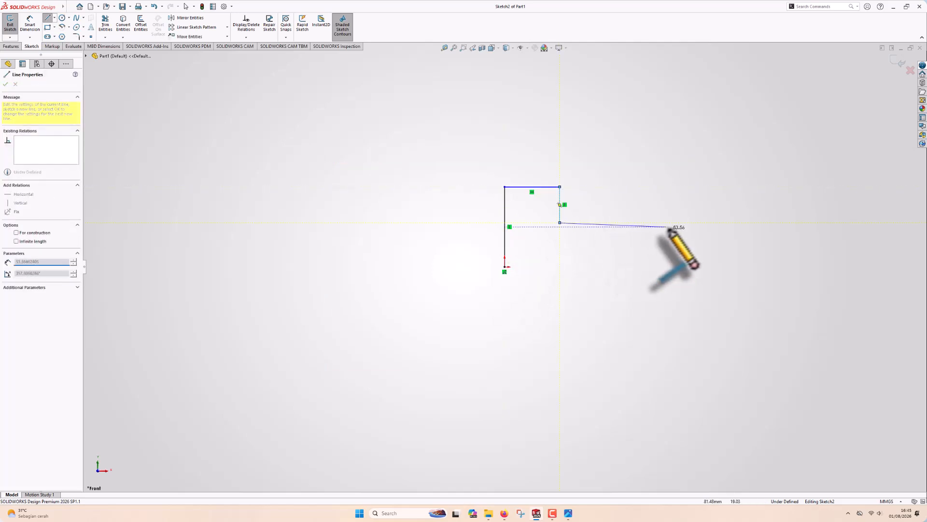
{"action": "left_click", "coordinate": [700, 223]}
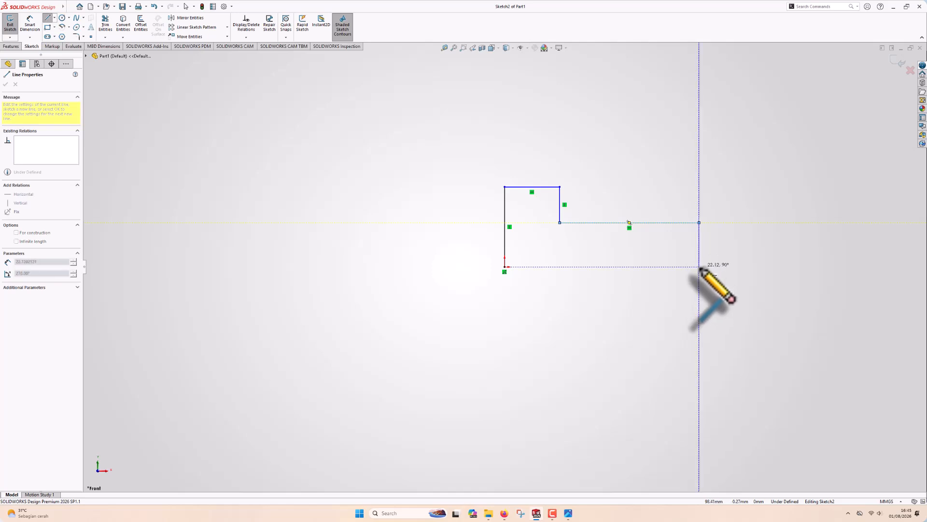
{"action": "left_click", "coordinate": [700, 266]}
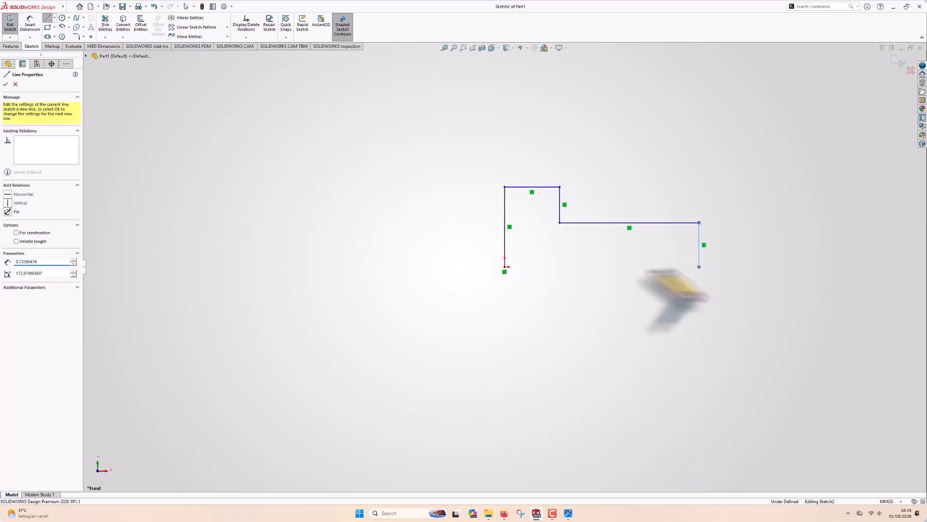
{"action": "left_click", "coordinate": [505, 266]}
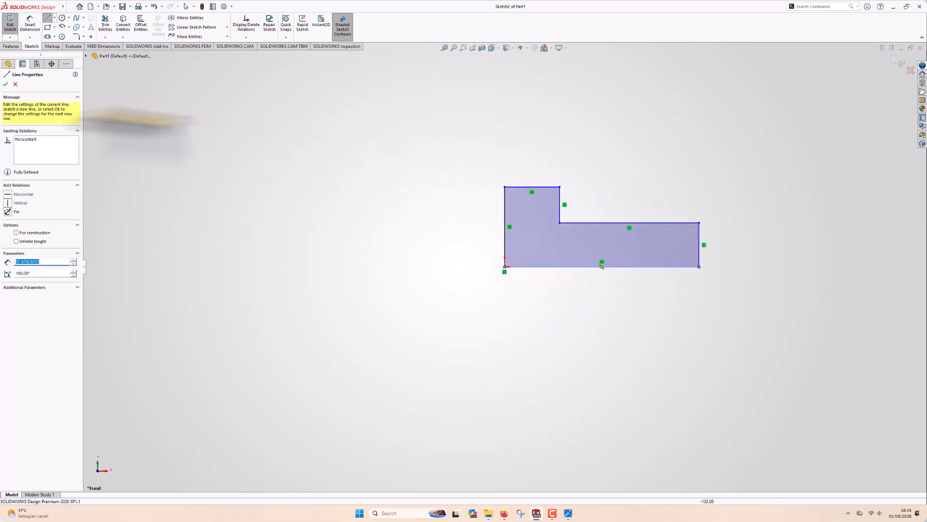
{"action": "left_click", "coordinate": [6, 84]}
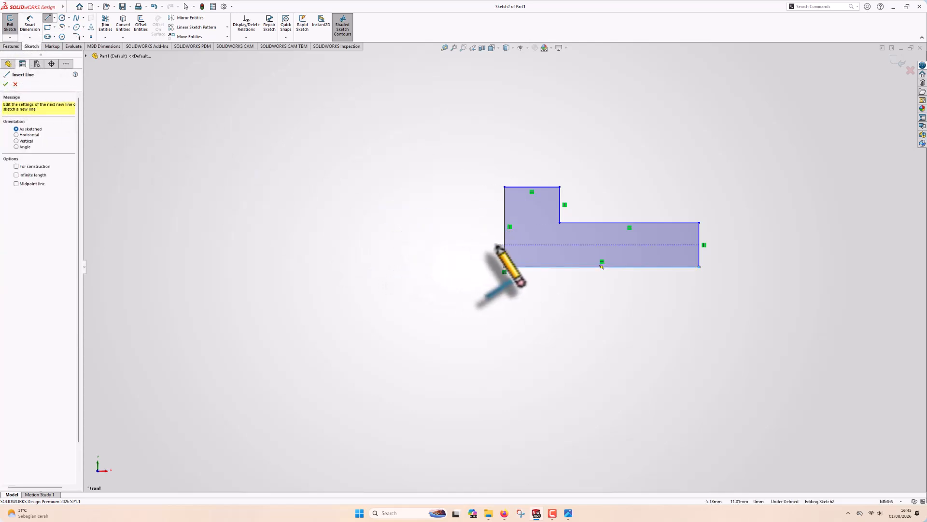
{"action": "key", "text": "Escape"}
Step: Convert the profile's long horizontal base line through the origin into construction geometry
{"action": "left_click", "coordinate": [527, 266]}
{"action": "scroll", "coordinate": [555, 280], "scroll_direction": "up", "scroll_amount": 3}
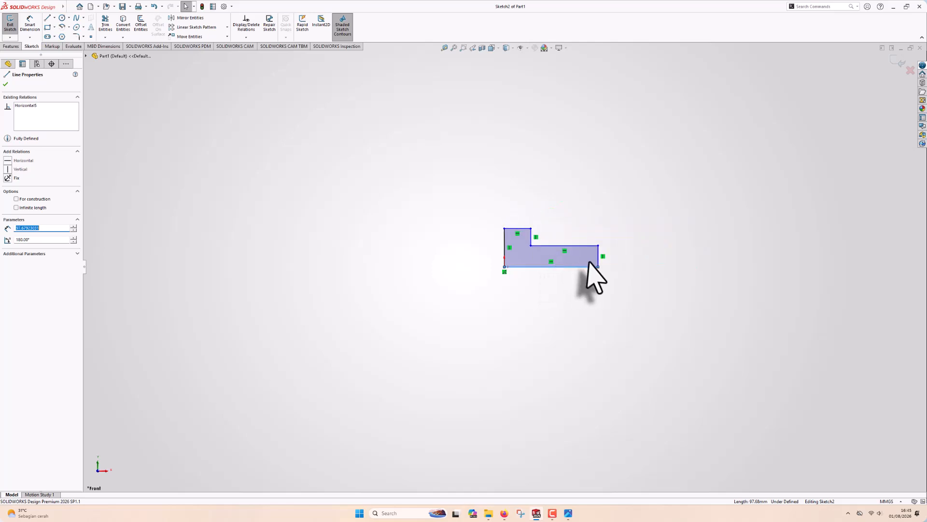
{"action": "scroll", "coordinate": [594, 269], "scroll_direction": "down", "scroll_amount": 5}
{"action": "scroll", "coordinate": [207, 224], "scroll_direction": "down", "scroll_amount": 3}
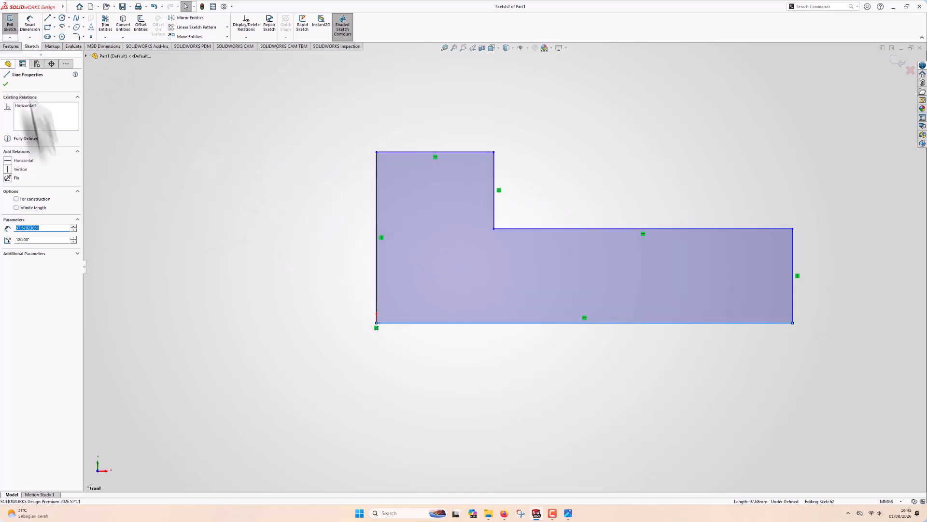
{"action": "left_click", "coordinate": [34, 199]}
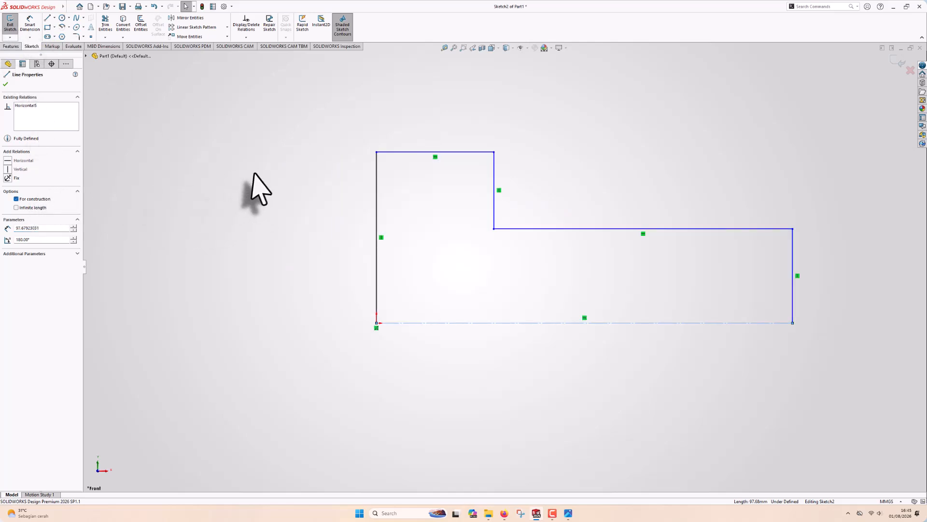
Step: Dimension the shank's diameter across the centerline as 3 mm and name the dimension d
{"action": "left_click", "coordinate": [29, 24]}
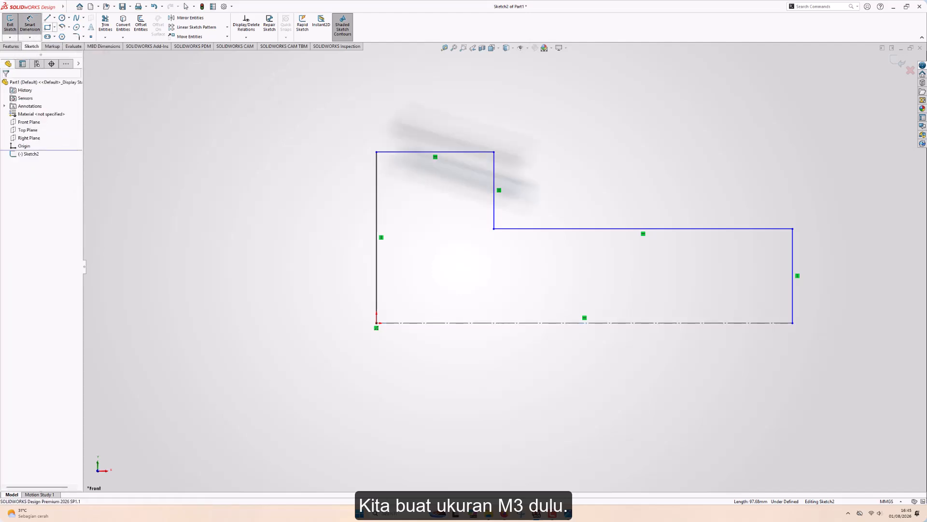
{"action": "left_click", "coordinate": [687, 229]}
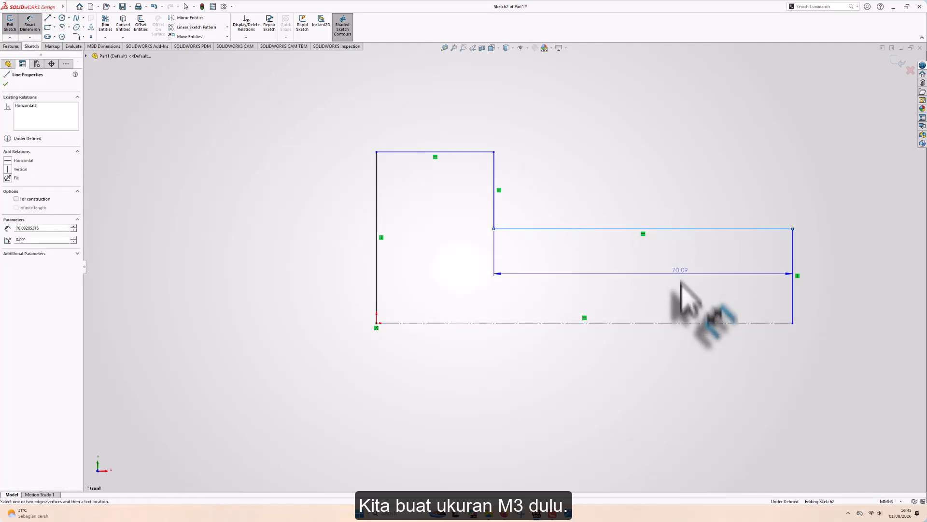
{"action": "left_click", "coordinate": [681, 323]}
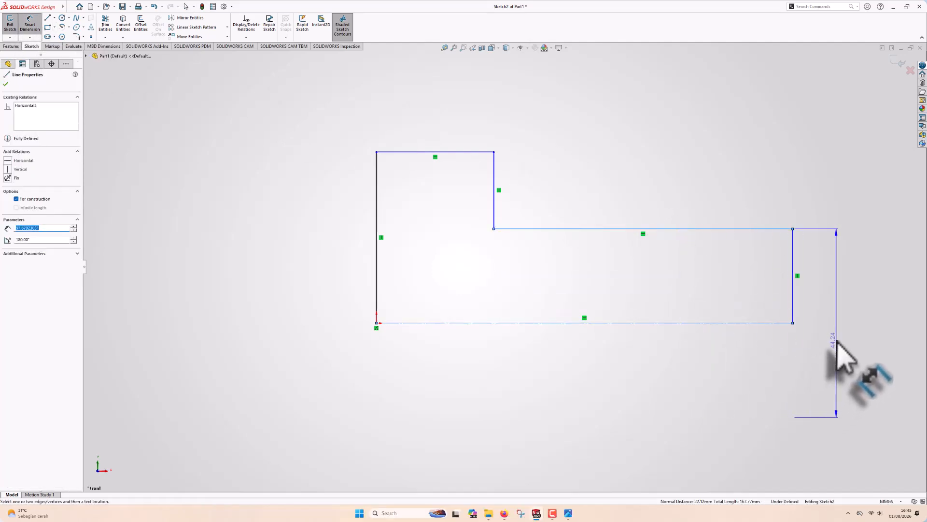
{"action": "left_click", "coordinate": [839, 348]}
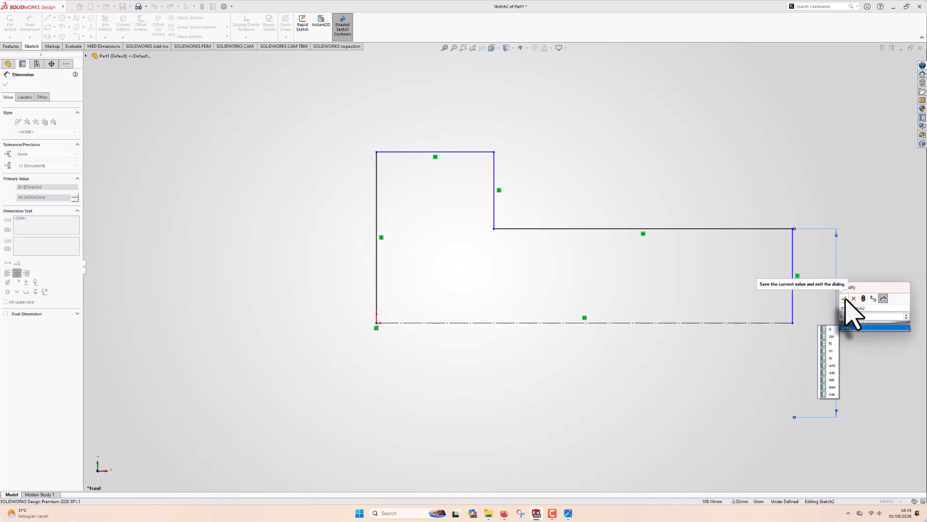
{"action": "left_click", "coordinate": [869, 308]}
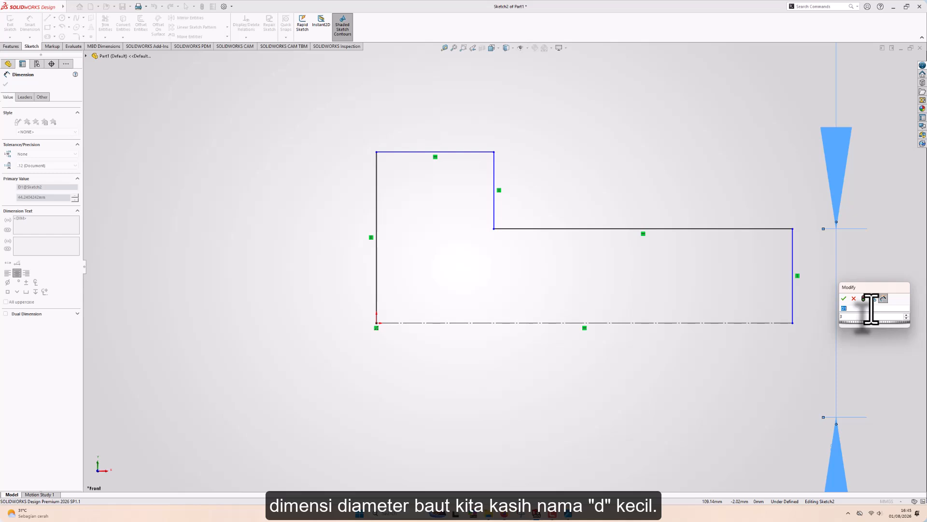
{"action": "type", "text": "d"}
{"action": "left_click", "coordinate": [844, 299]}
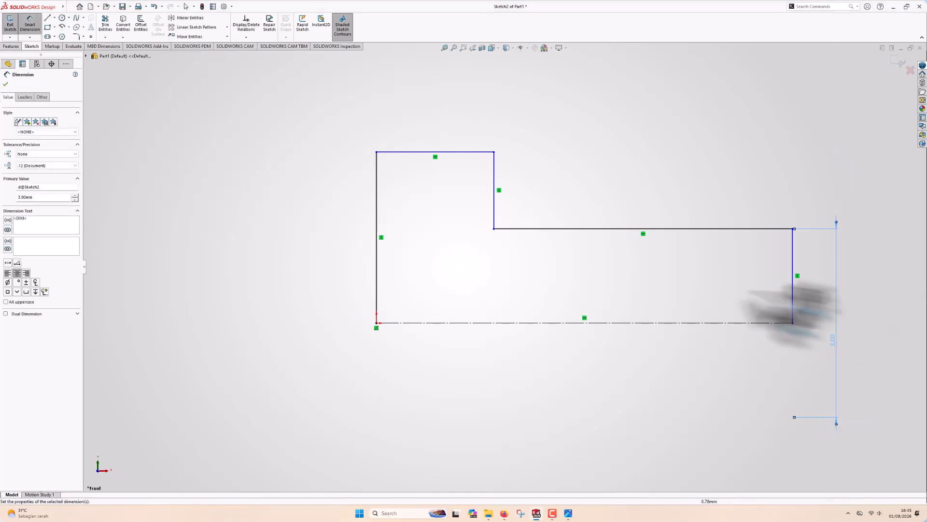
Step: Dimension the head's diameter across the centerline as 5.32 mm and name the dimension Dk
{"action": "left_click", "coordinate": [382, 152]}
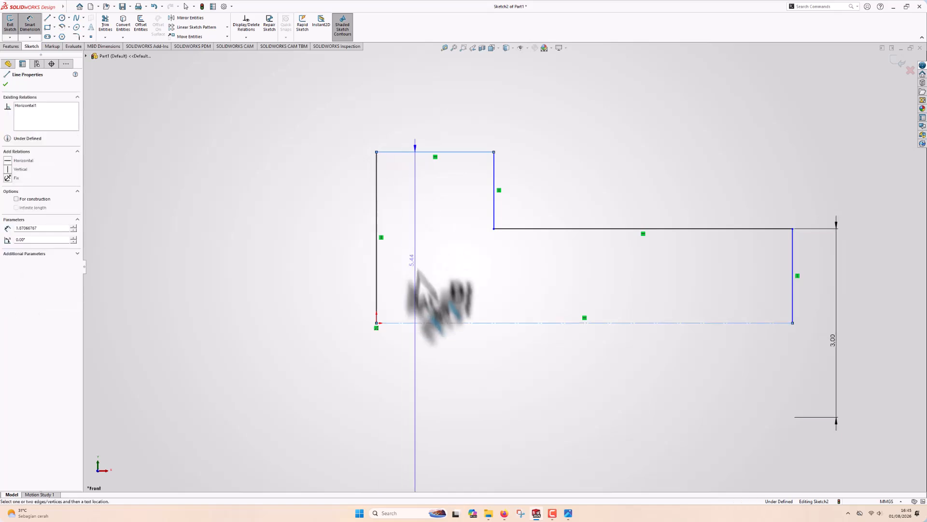
{"action": "scroll", "coordinate": [332, 295], "scroll_direction": "down", "scroll_amount": 3}
{"action": "scroll", "coordinate": [337, 291], "scroll_direction": "up", "scroll_amount": 4}
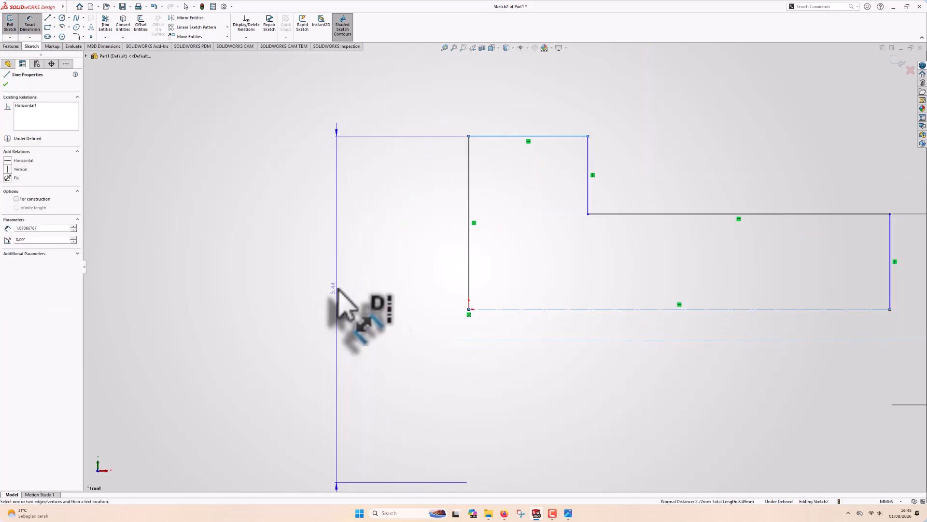
{"action": "left_click", "coordinate": [364, 289]}
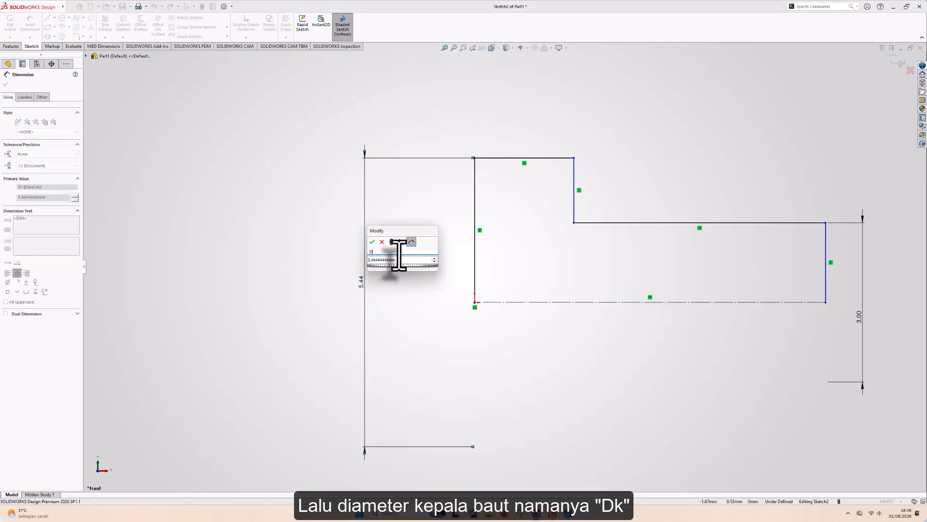
{"action": "left_click", "coordinate": [399, 254]}
{"action": "type", "text": "Dk@Sketch2"}
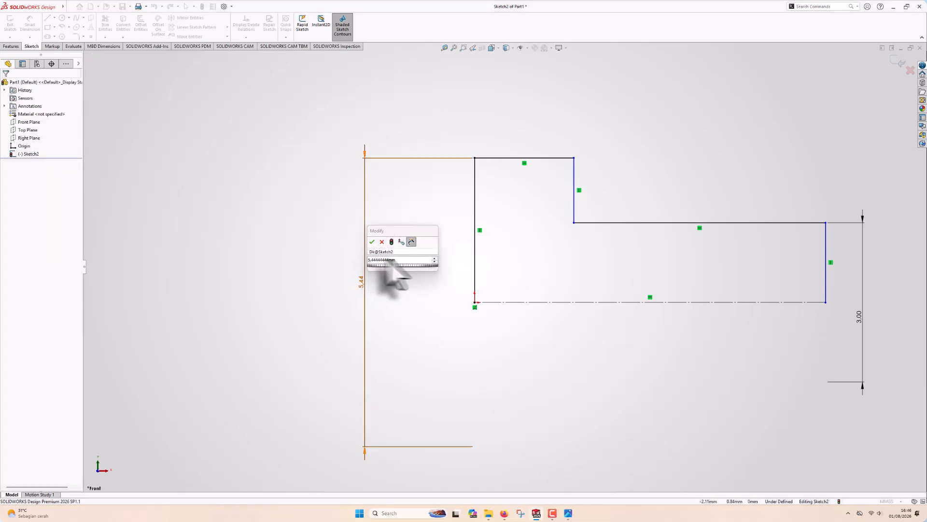
{"action": "key", "text": "Tab"}
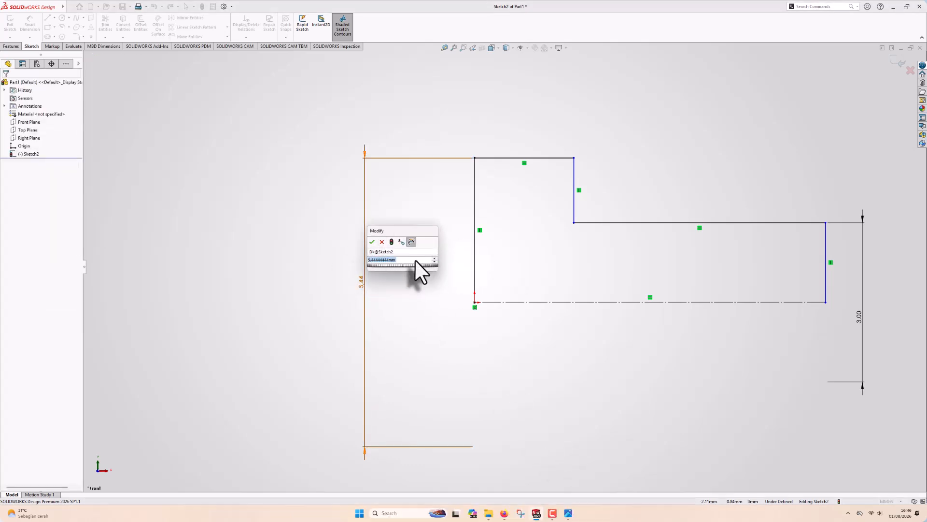
{"action": "type", "text": "5."}
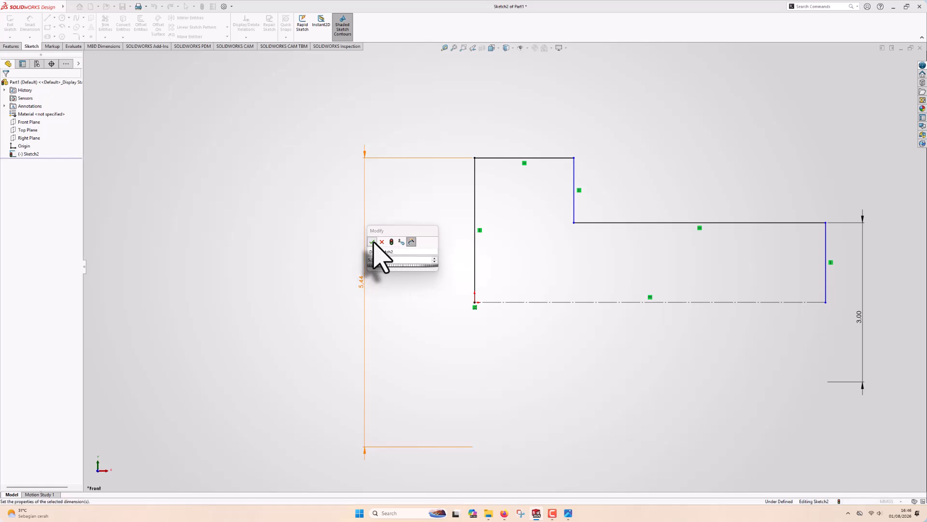
{"action": "left_click", "coordinate": [372, 241]}
Step: Dimension the bolt head's length along its upper edge as 3 mm and name the dimension k
{"action": "scroll", "coordinate": [527, 269], "scroll_direction": "up", "scroll_amount": 3}
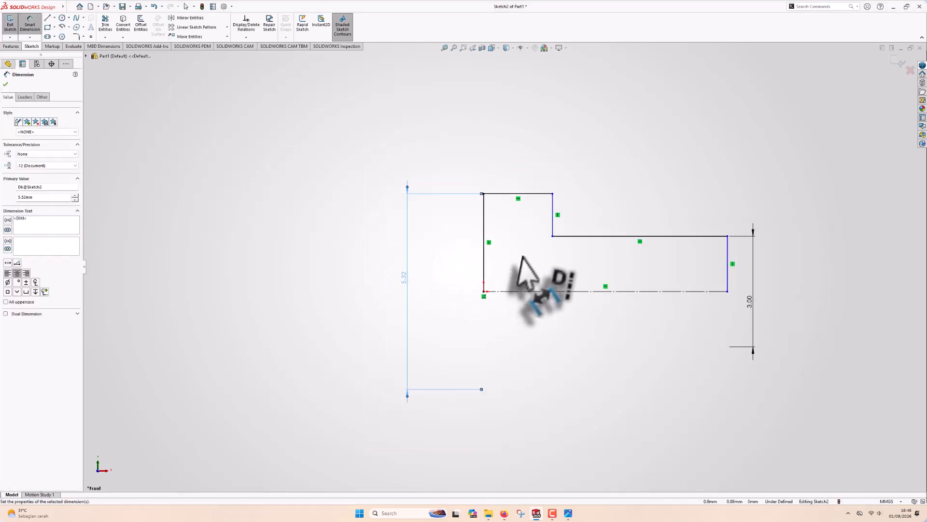
{"action": "left_click", "coordinate": [490, 203]}
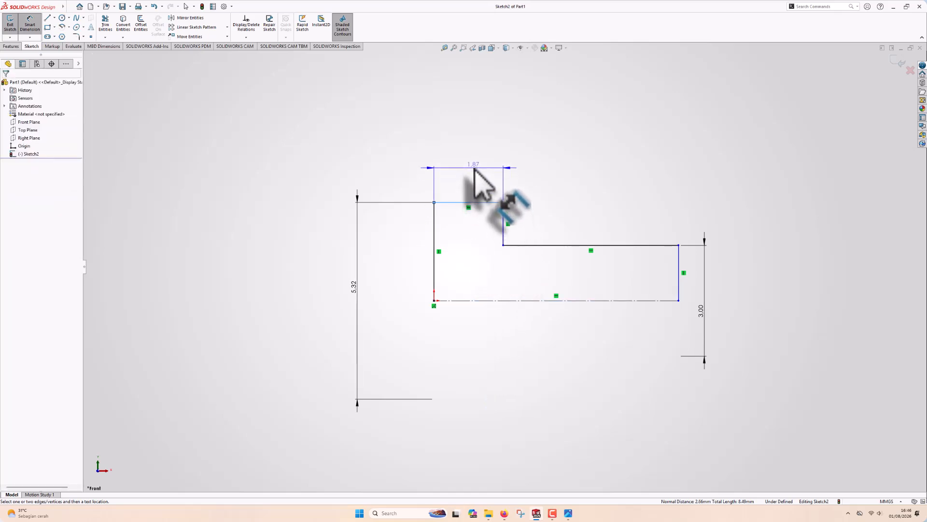
{"action": "left_click", "coordinate": [474, 170]}
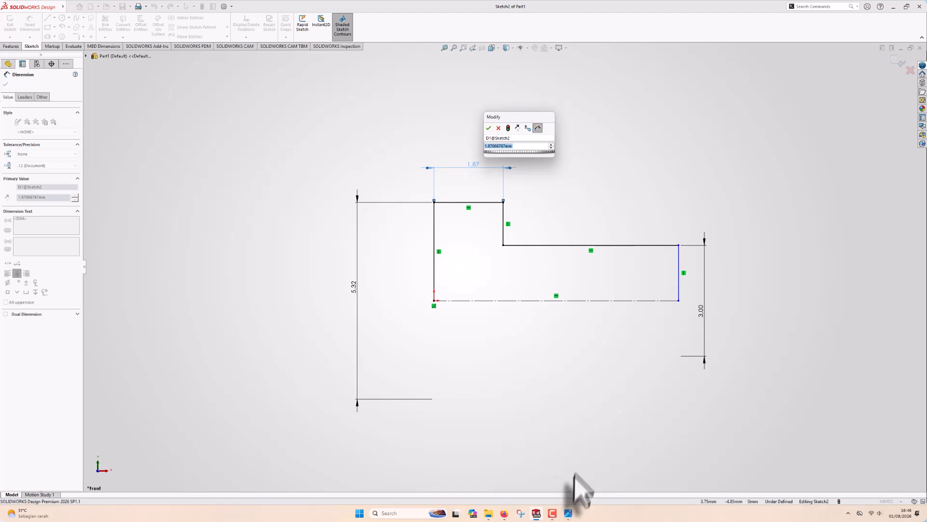
{"action": "type", "text": "3"}
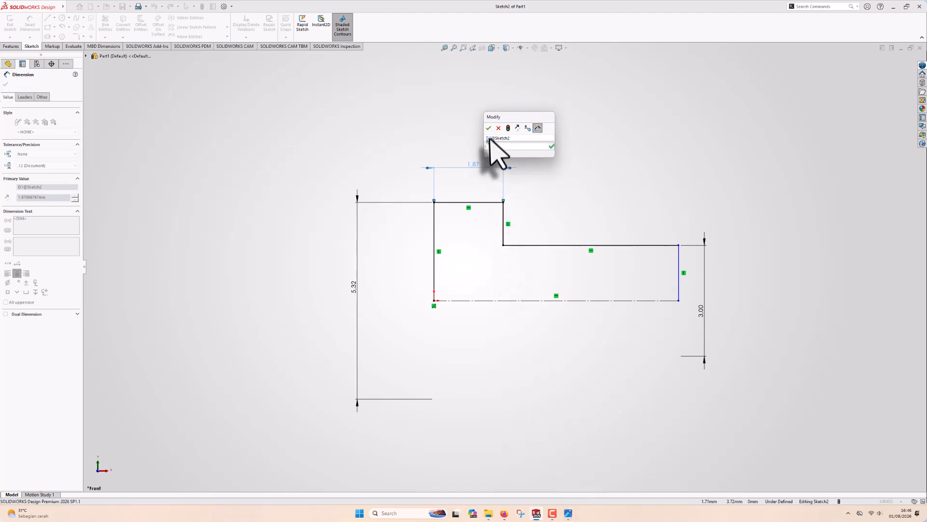
{"action": "key", "text": "Return"}
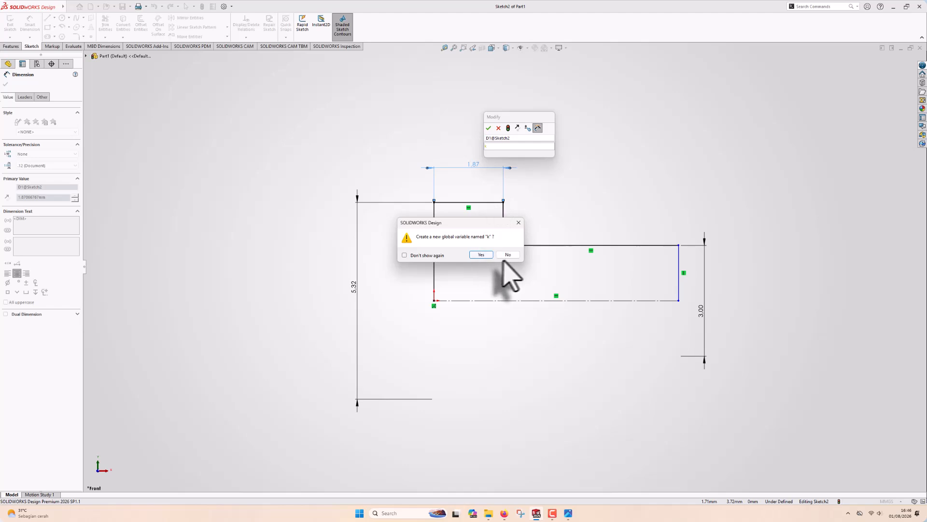
{"action": "left_click", "coordinate": [504, 254]}
{"action": "left_click", "coordinate": [495, 146]}
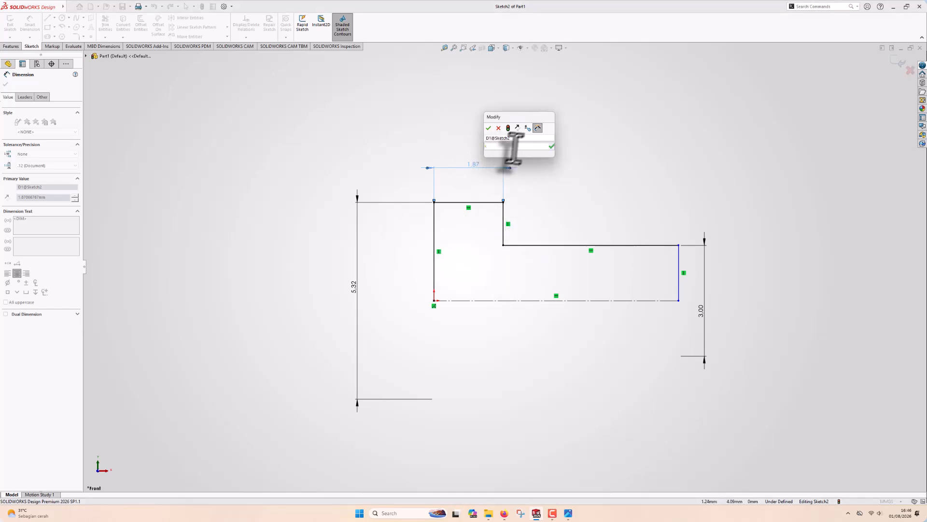
{"action": "type", "text": "3"}
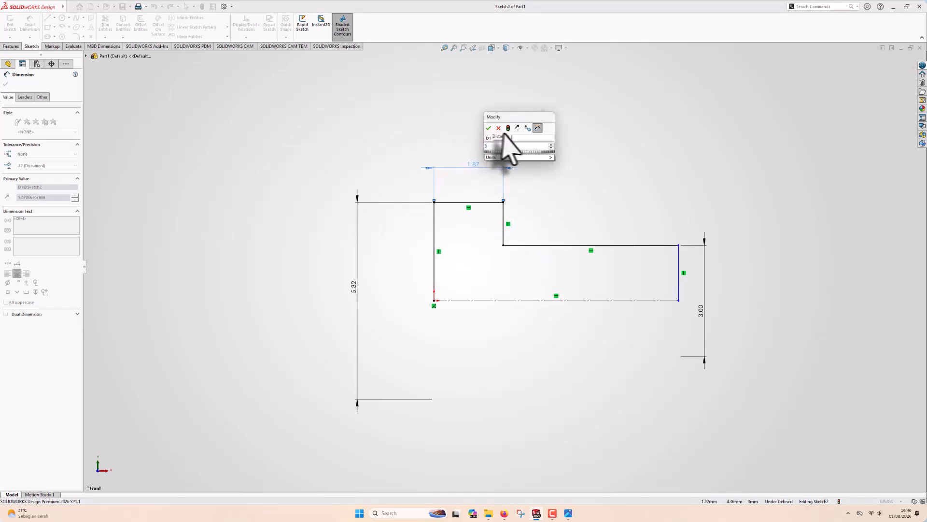
{"action": "left_click", "coordinate": [509, 138]}
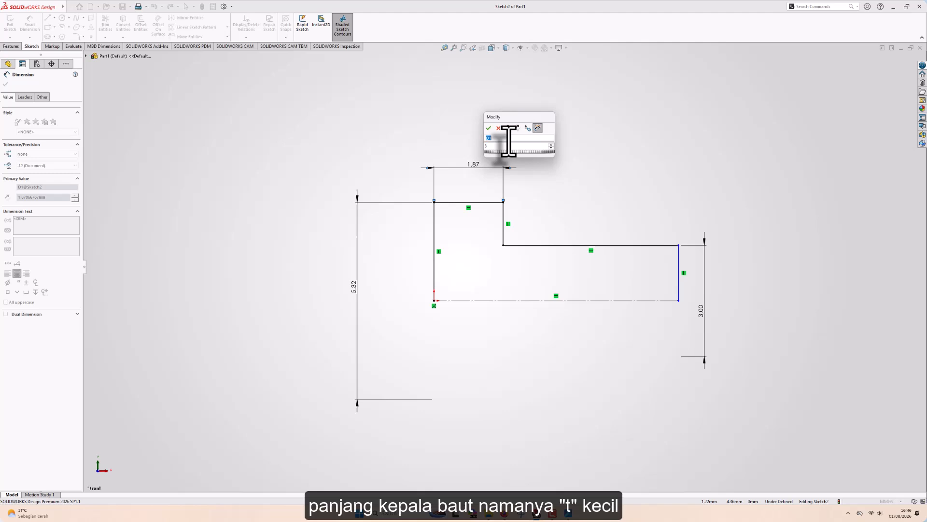
{"action": "left_click", "coordinate": [489, 128]}
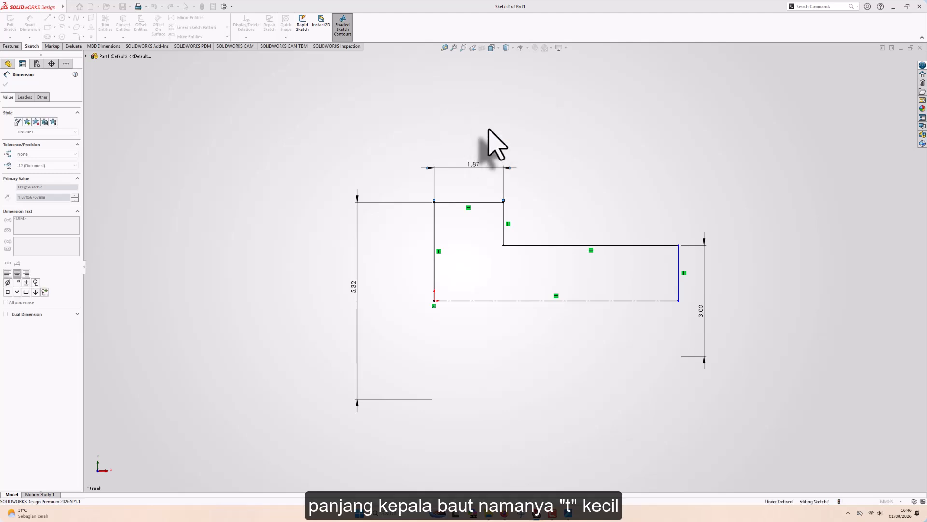
Step: Link the head length k to the shank diameter dimension d with an equation
{"action": "double_click", "coordinate": [497, 166]}
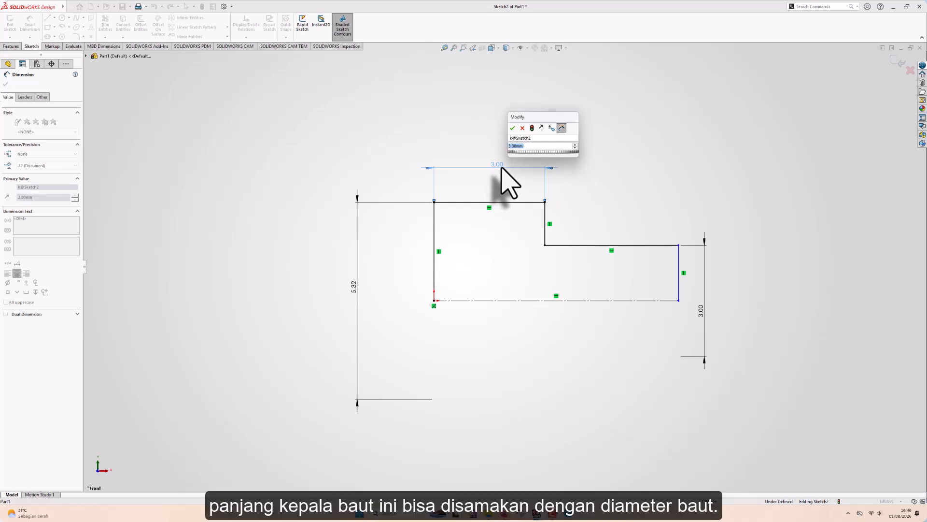
{"action": "type", "text": "="}
{"action": "left_click", "coordinate": [706, 319]}
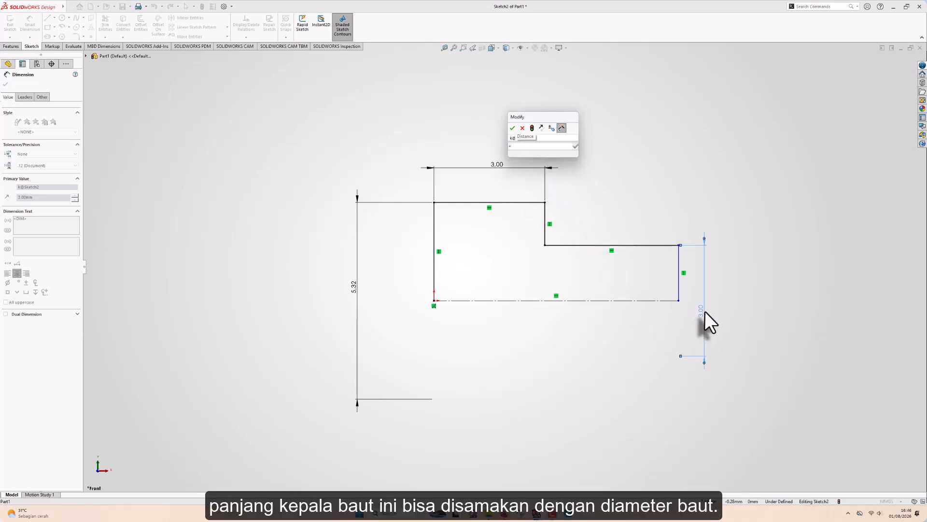
{"action": "left_click", "coordinate": [512, 129]}
Step: Dimension the shank's length along its upper edge as 15 mm and name the dimension L
{"action": "scroll", "coordinate": [634, 215], "scroll_direction": "up", "scroll_amount": 2}
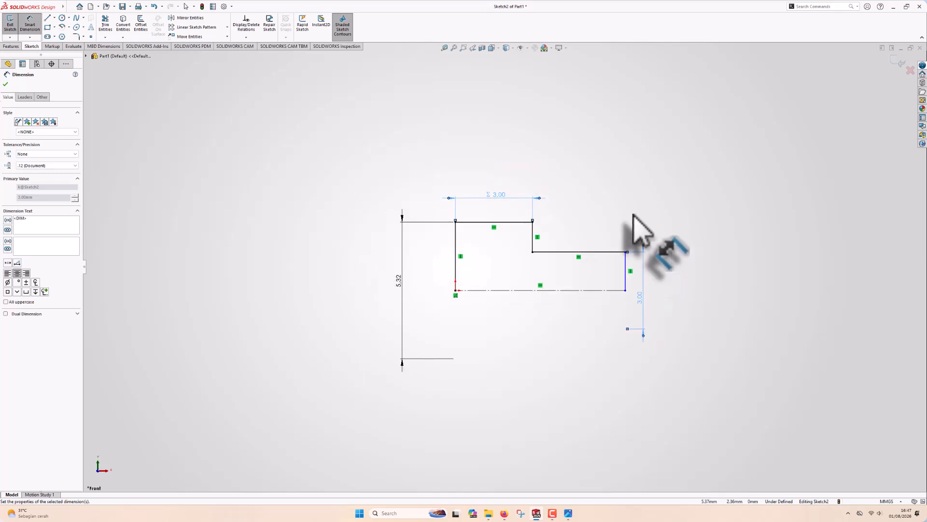
{"action": "scroll", "coordinate": [634, 214], "scroll_direction": "down", "scroll_amount": 2}
{"action": "left_click", "coordinate": [587, 272]}
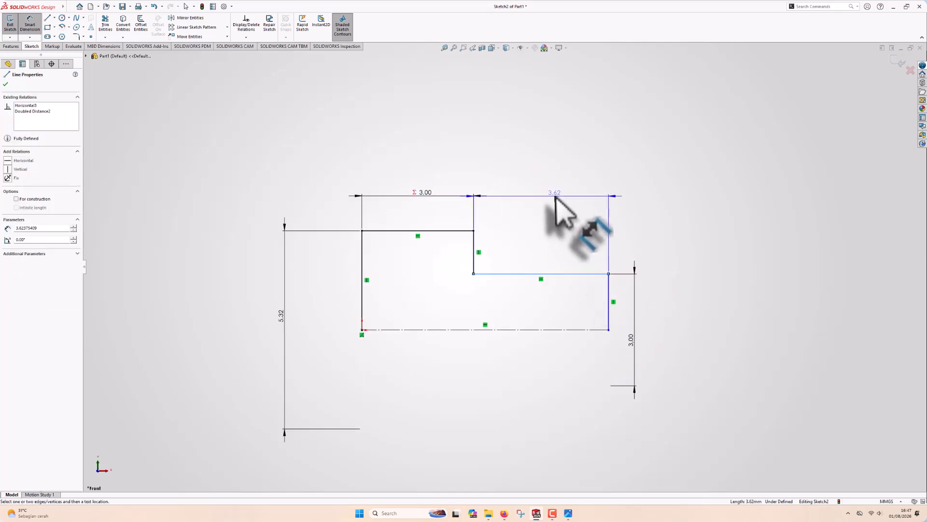
{"action": "left_click", "coordinate": [556, 207]}
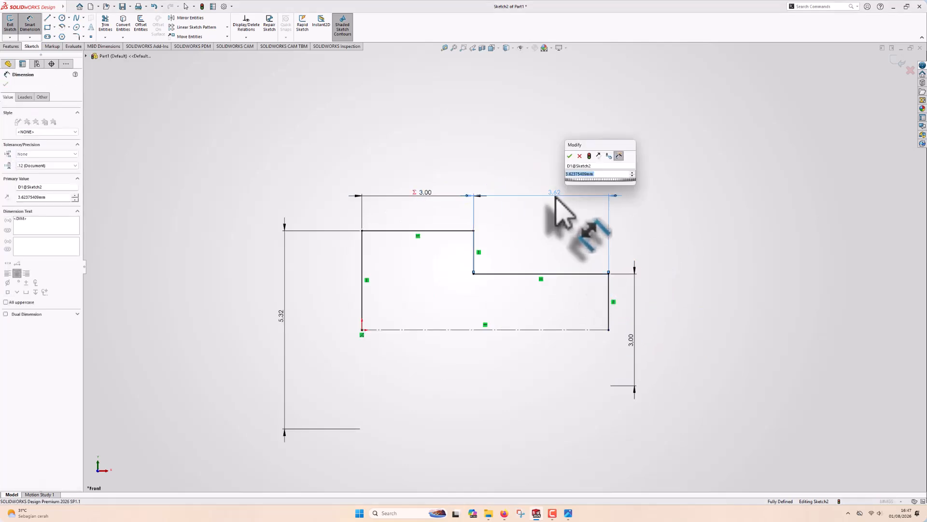
{"action": "left_click", "coordinate": [584, 167]}
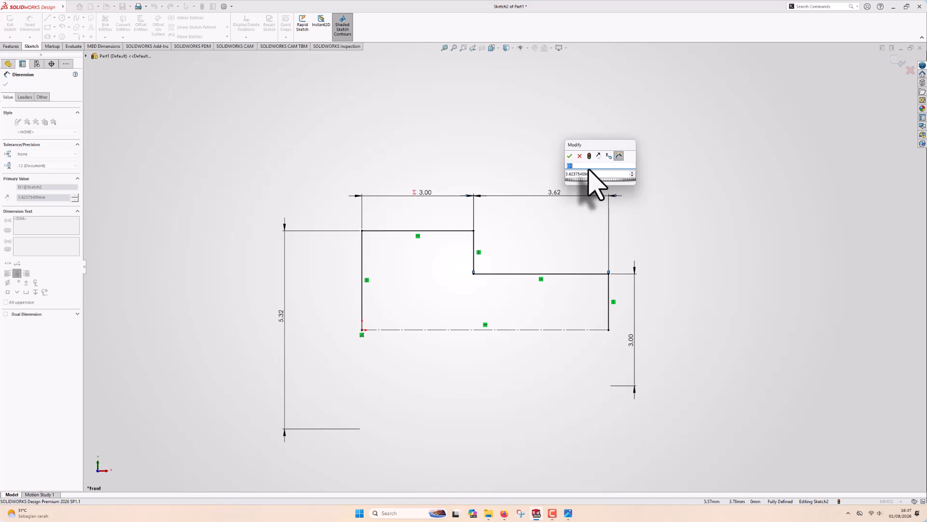
{"action": "type", "text": "L@Sketch2"}
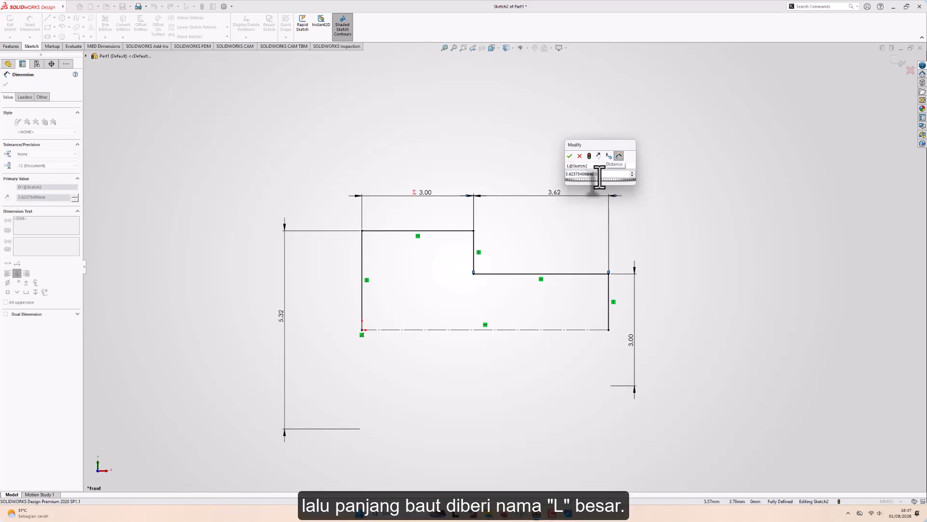
{"action": "type", "text": "1"}
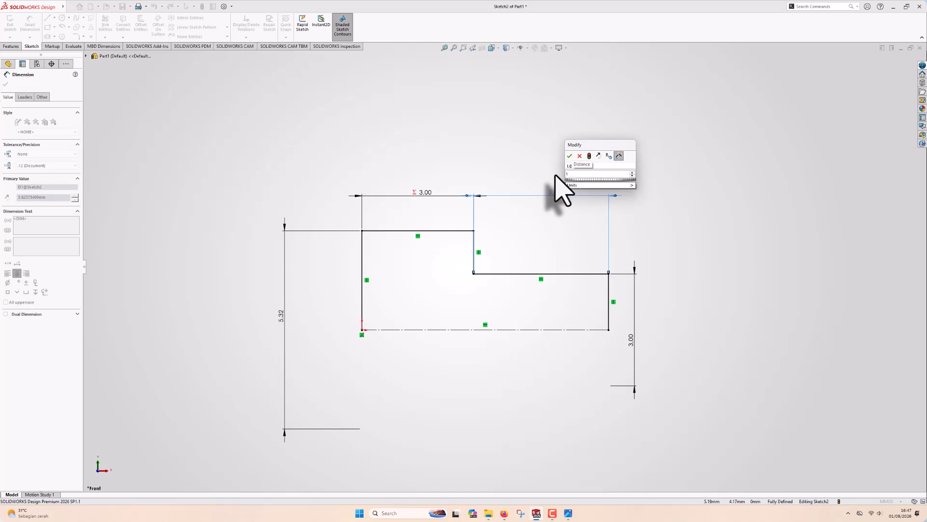
{"action": "type", "text": "5"}
{"action": "key", "text": "Return"}
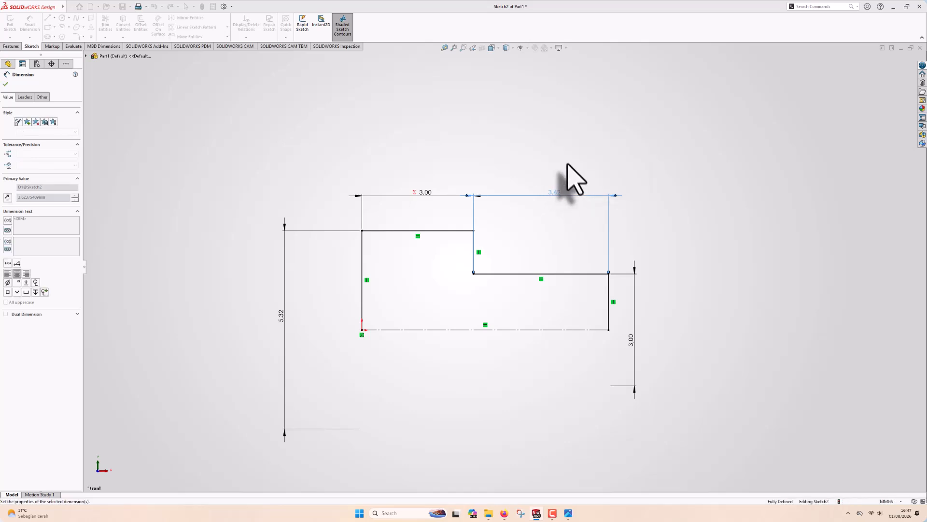
Step: Move the shank diameter dimension d away from the head to just beyond the shank's free end
{"action": "scroll", "coordinate": [640, 249], "scroll_direction": "down", "scroll_amount": 2}
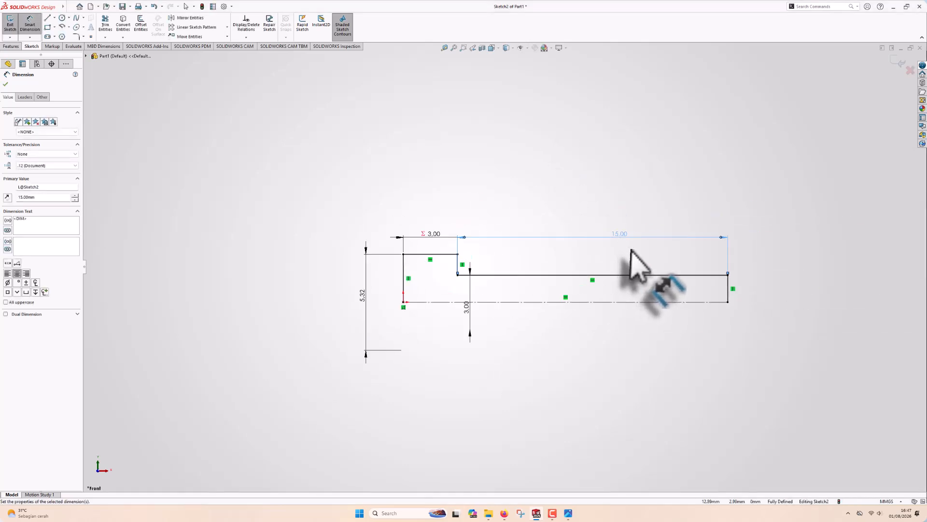
{"action": "left_click_drag", "start_coordinate": [426, 325], "coordinate": [792, 338]}
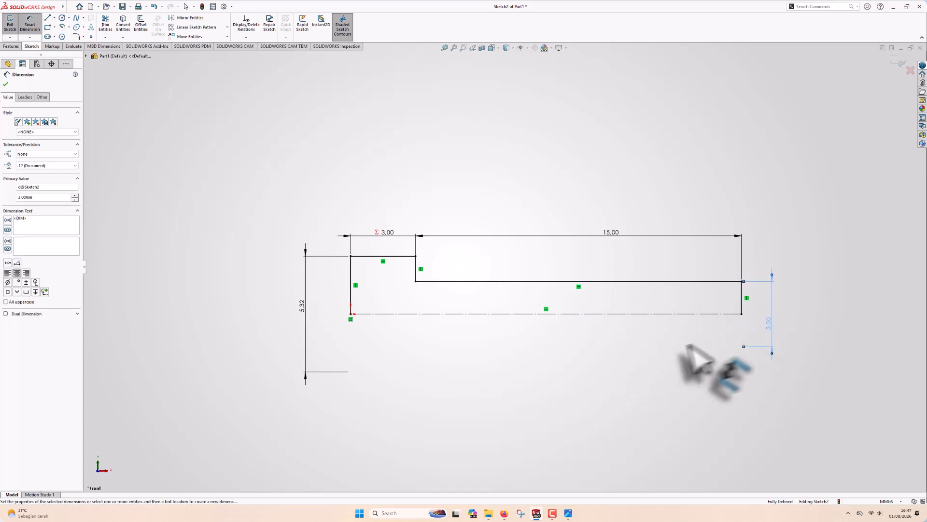
{"action": "left_click", "coordinate": [644, 357]}
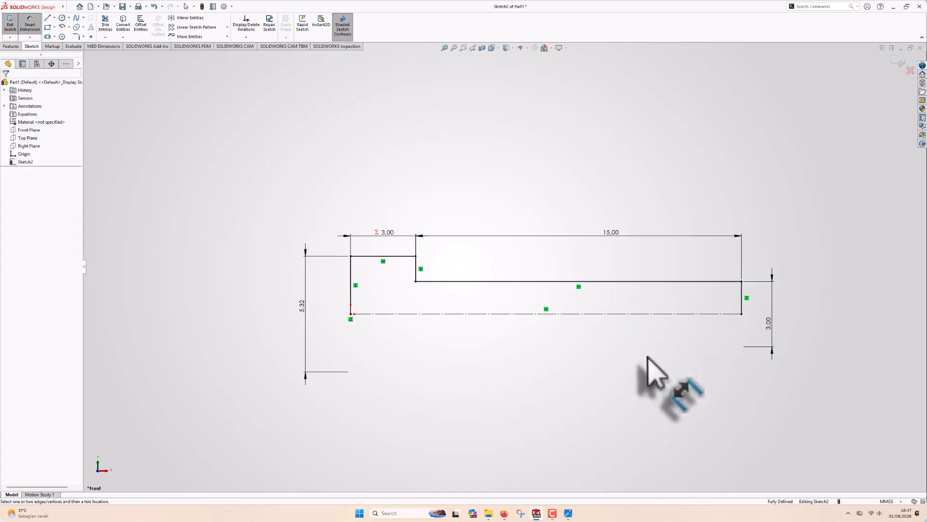
Step: Add an equal-distance 0.30 mm sketch chamfer to the upper corner at the shank's free end
{"action": "left_click", "coordinate": [84, 37]}
{"action": "left_click", "coordinate": [93, 55]}
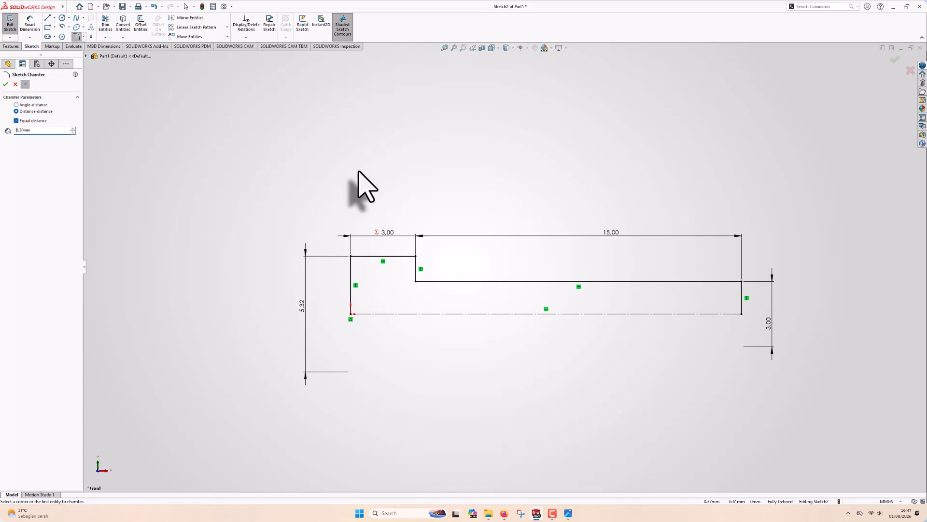
{"action": "left_click", "coordinate": [730, 283]}
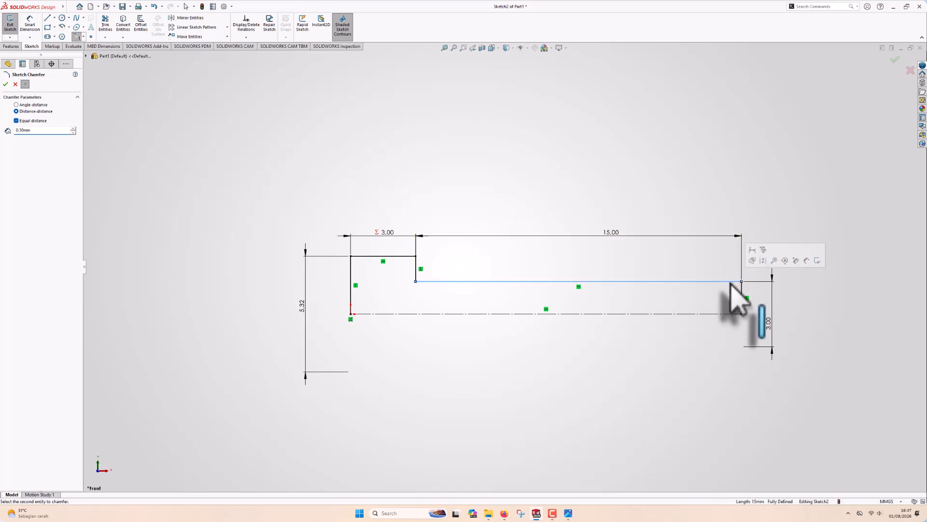
{"action": "left_click", "coordinate": [741, 286]}
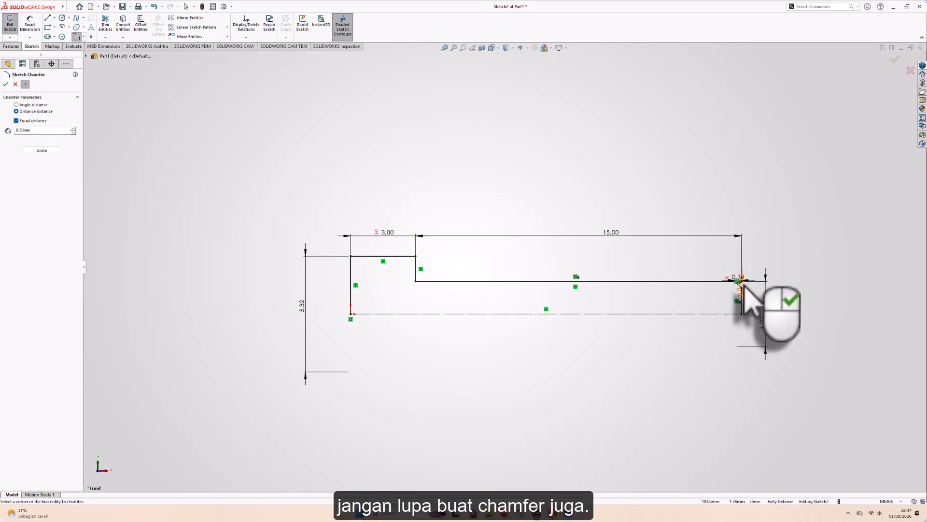
{"action": "scroll", "coordinate": [741, 287], "scroll_direction": "down", "scroll_amount": 5}
{"action": "left_click", "coordinate": [586, 255]}
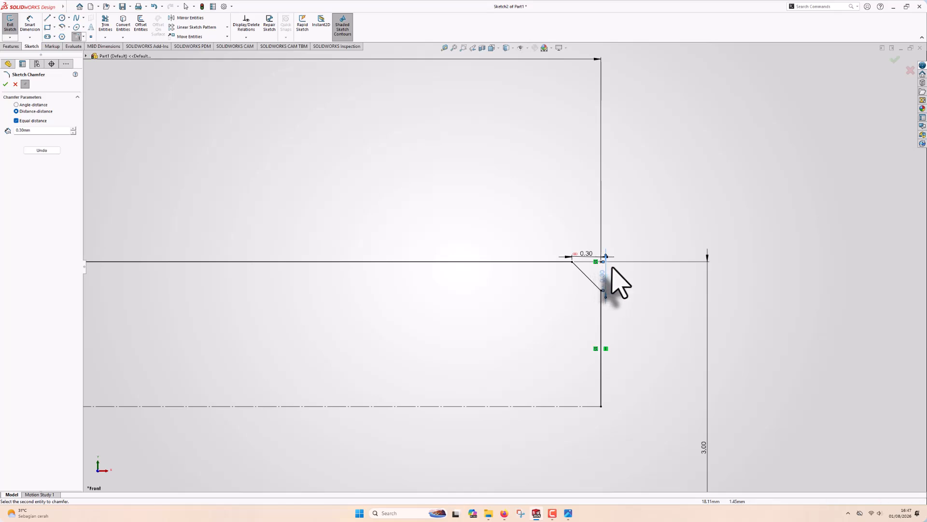
{"action": "left_click", "coordinate": [612, 265]}
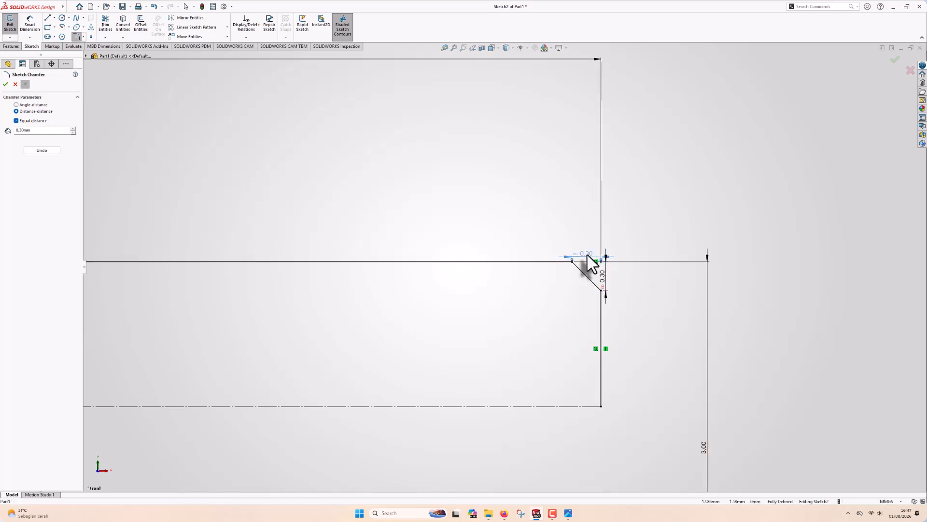
{"action": "scroll", "coordinate": [633, 262], "scroll_direction": "down", "scroll_amount": 1}
{"action": "scroll", "coordinate": [608, 259], "scroll_direction": "up", "scroll_amount": 5}
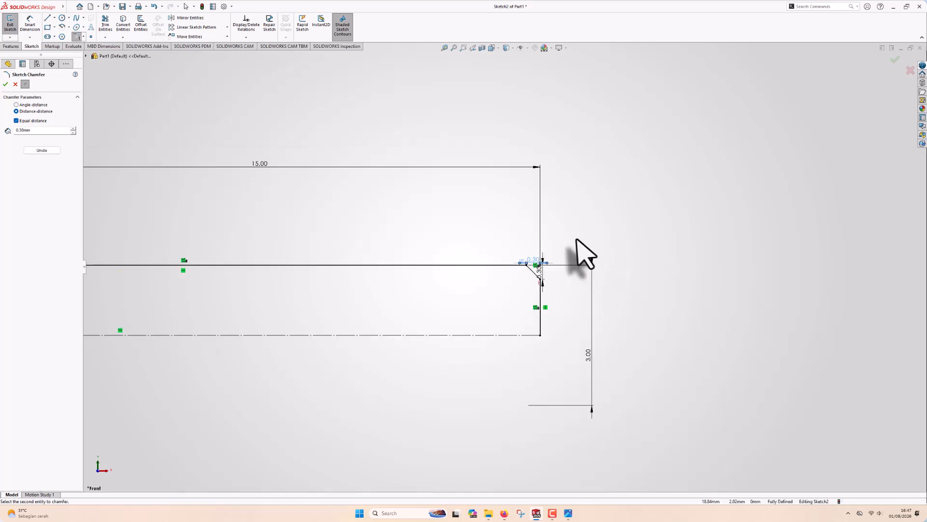
{"action": "left_click", "coordinate": [5, 84]}
Step: Delete the horizontal and vertical dimensions attached to the shank end chamfer
{"action": "scroll", "coordinate": [536, 263], "scroll_direction": "down", "scroll_amount": 4}
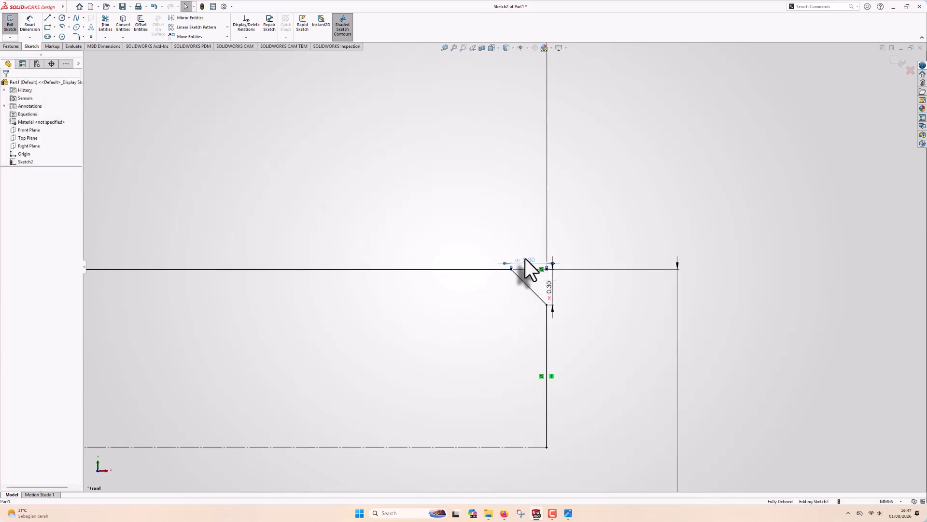
{"action": "left_click", "coordinate": [527, 260]}
{"action": "key", "text": "Delete"}
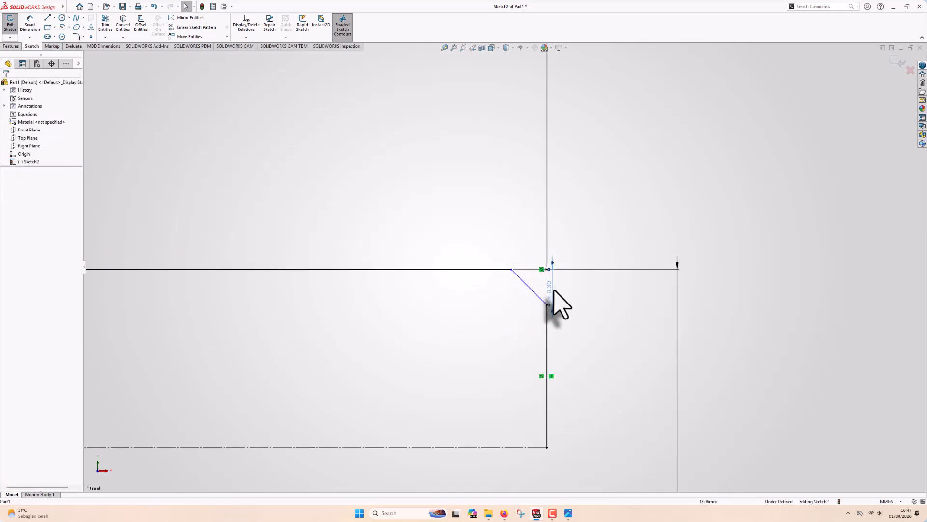
Step: Dimension the horizontal length of the shank end chamfer and link it to the shank diameter with the equation ="d@Sketch2"/10
{"action": "left_click", "coordinate": [29, 23]}
{"action": "left_click", "coordinate": [527, 286]}
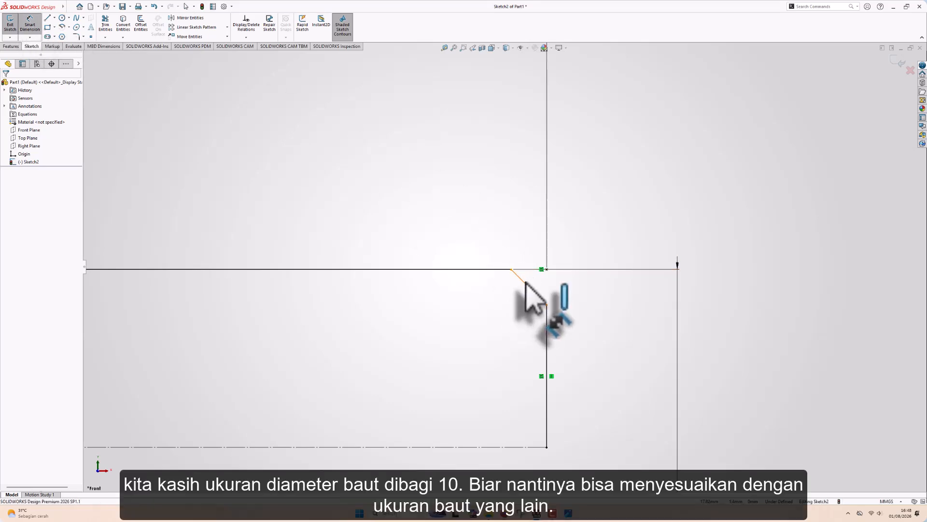
{"action": "left_click", "coordinate": [531, 231]}
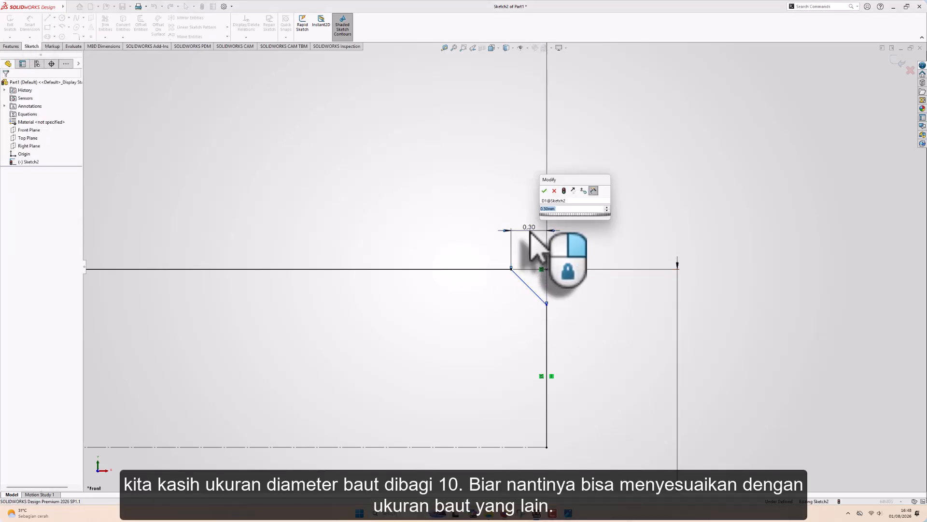
{"action": "scroll", "coordinate": [543, 249], "scroll_direction": "up", "scroll_amount": 3}
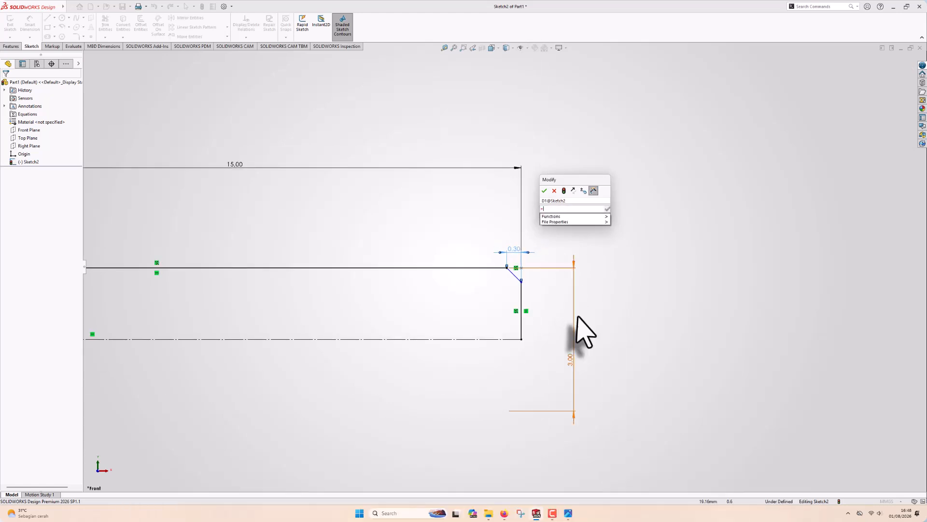
{"action": "left_click", "coordinate": [571, 362]}
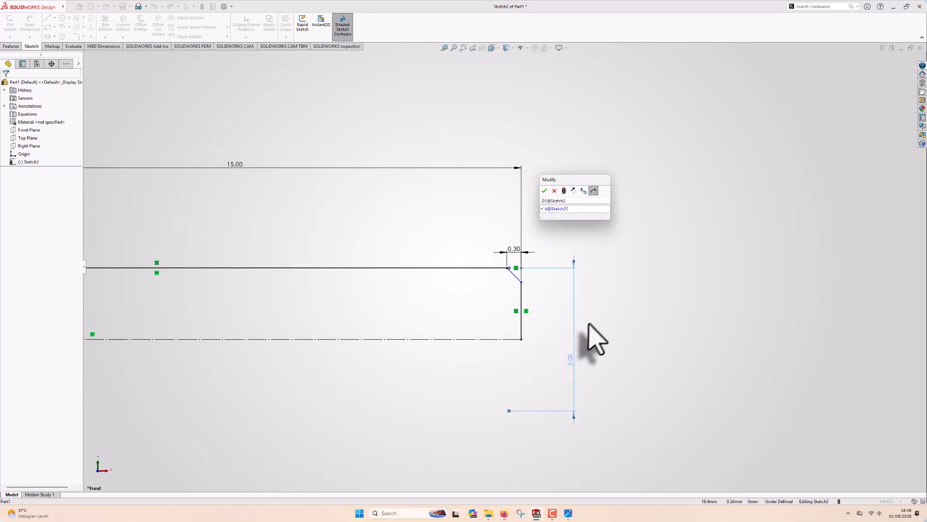
{"action": "type", "text": "/10"}
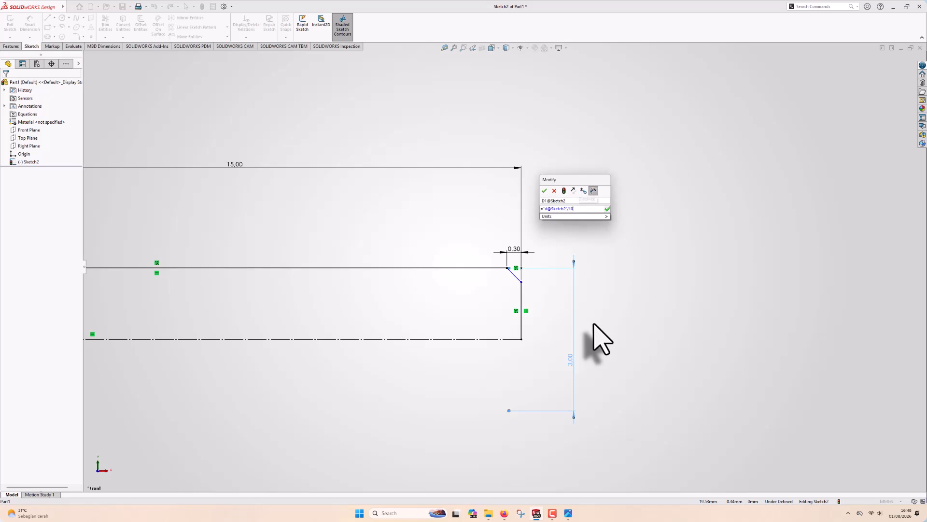
{"action": "key", "text": "Return"}
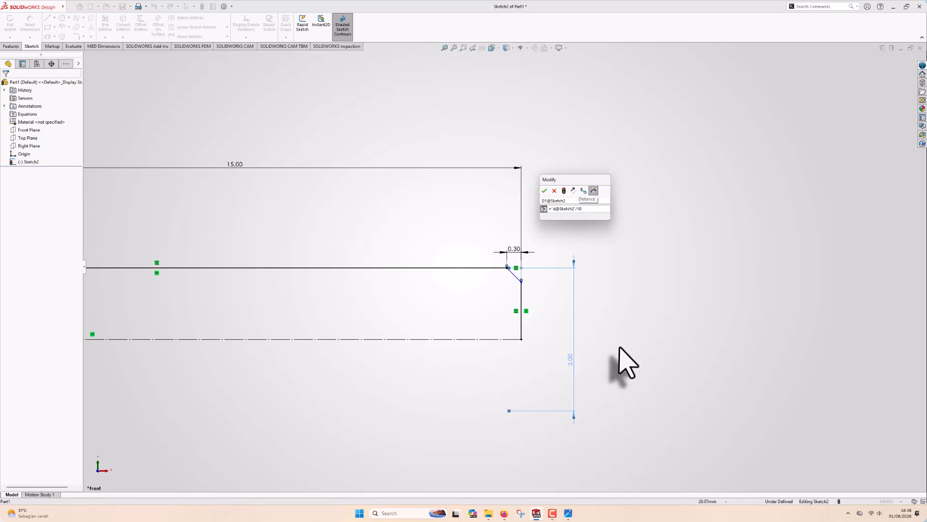
{"action": "key", "text": "Return"}
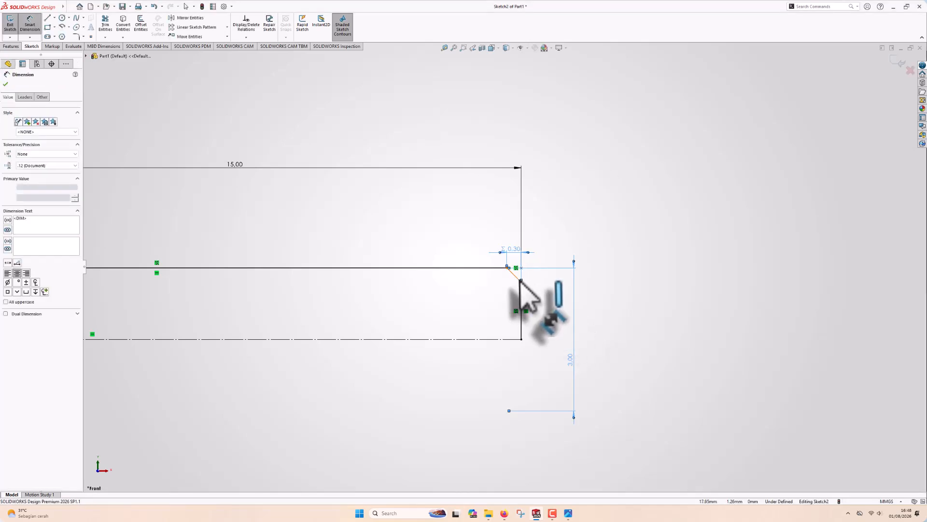
Step: Dimension the vertical height of the shank end chamfer and set it equal to the chamfer's horizontal length, ="D1@Sketch2"
{"action": "left_click", "coordinate": [531, 278]}
{"action": "left_click", "coordinate": [543, 279]}
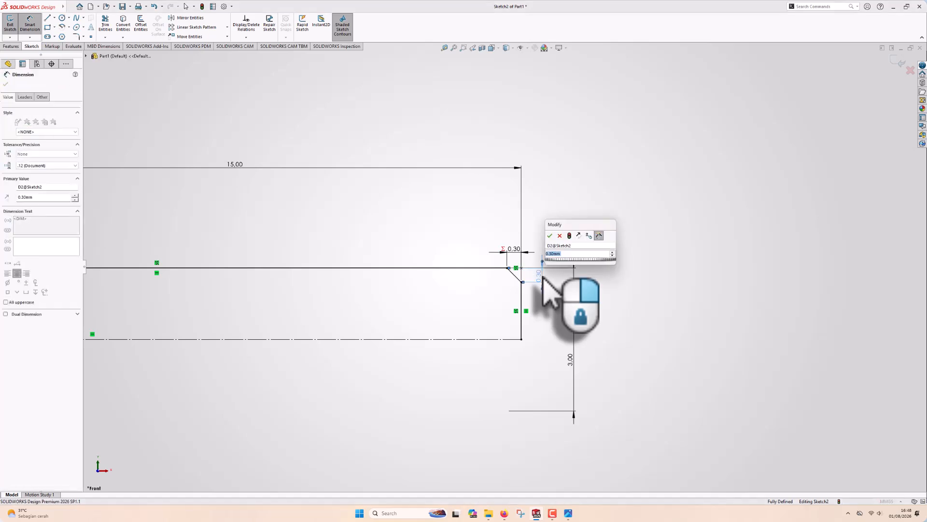
{"action": "type", "text": "=\"D1@Sketch2"}
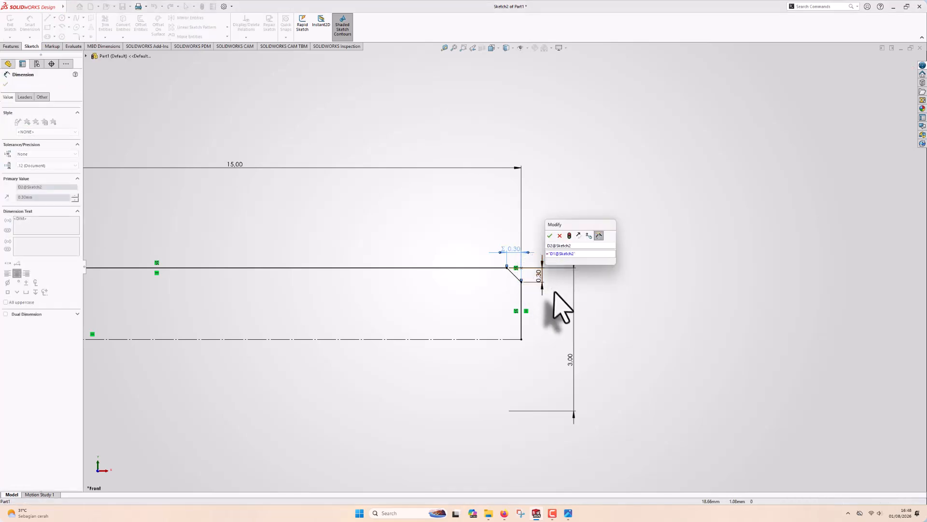
{"action": "key", "text": "Return"}
{"action": "scroll", "coordinate": [561, 311], "scroll_direction": "up", "scroll_amount": 4}
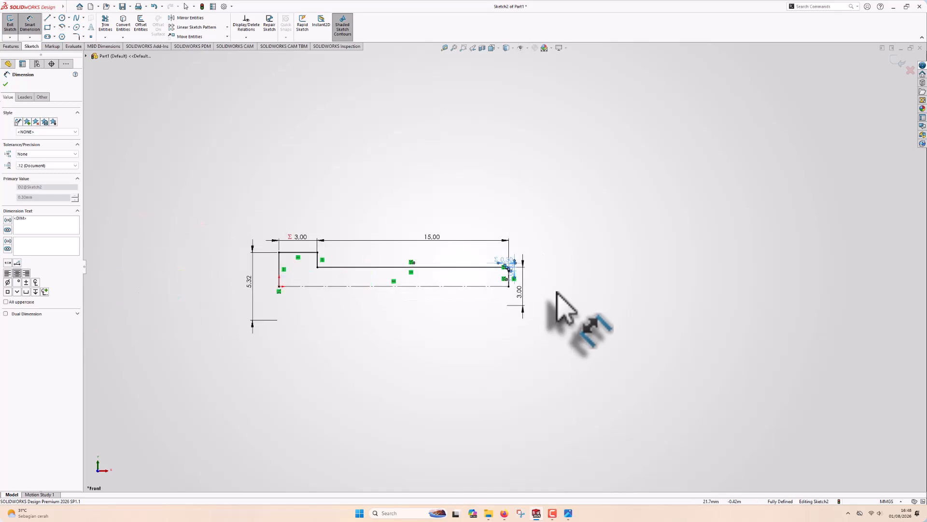
{"action": "scroll", "coordinate": [393, 278], "scroll_direction": "down", "scroll_amount": 3}
{"action": "scroll", "coordinate": [249, 238], "scroll_direction": "down", "scroll_amount": 1}
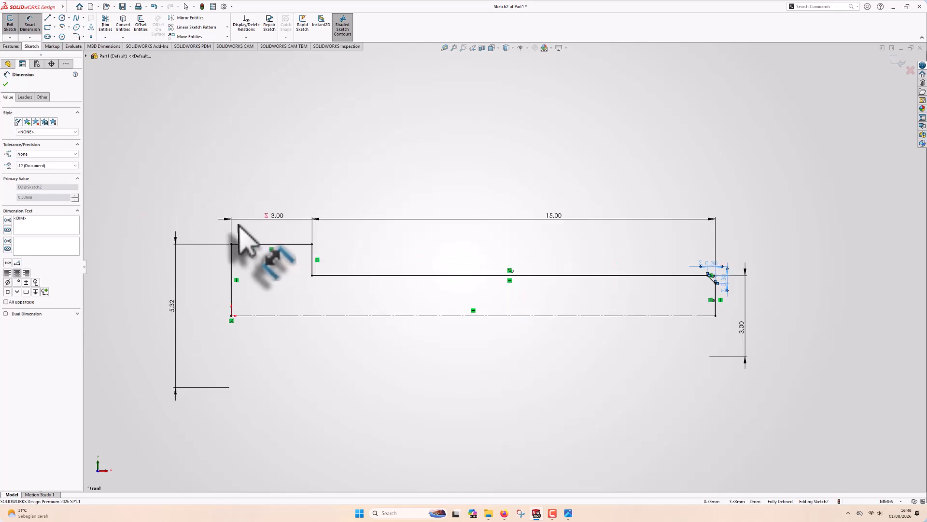
{"action": "scroll", "coordinate": [265, 223], "scroll_direction": "down", "scroll_amount": 1}
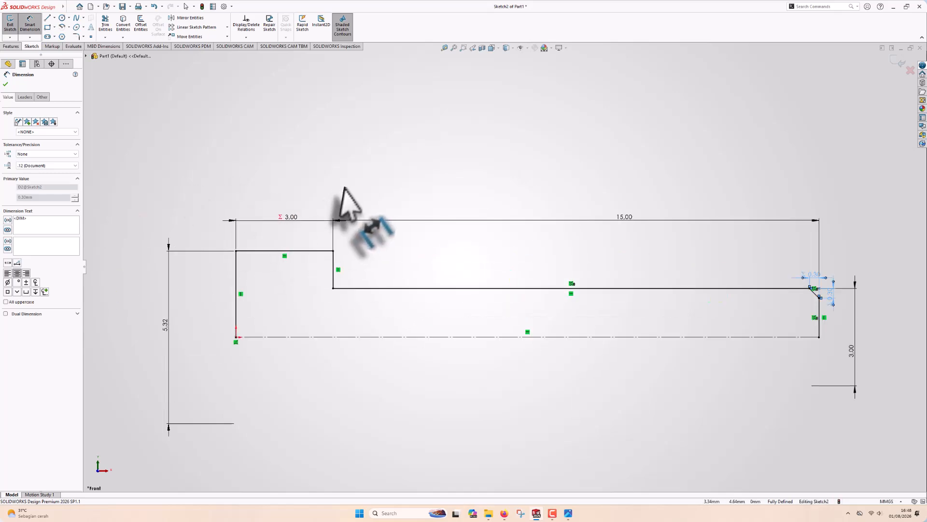
{"action": "left_click", "coordinate": [346, 188]}
Step: Add a 0.3 mm sketch fillet to the outer upper corner at the head's free end
{"action": "scroll", "coordinate": [368, 188], "scroll_direction": "up", "scroll_amount": 2}
{"action": "scroll", "coordinate": [348, 191], "scroll_direction": "down", "scroll_amount": 1}
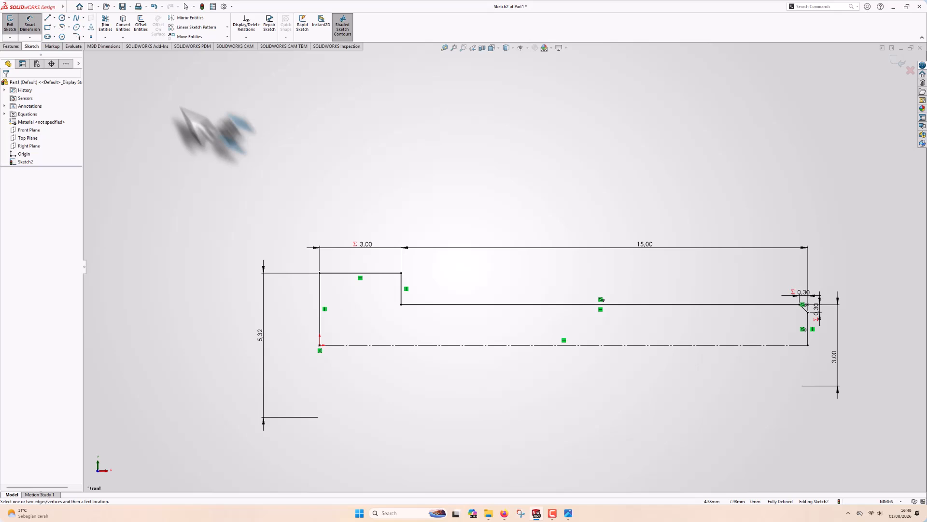
{"action": "left_click", "coordinate": [76, 36]}
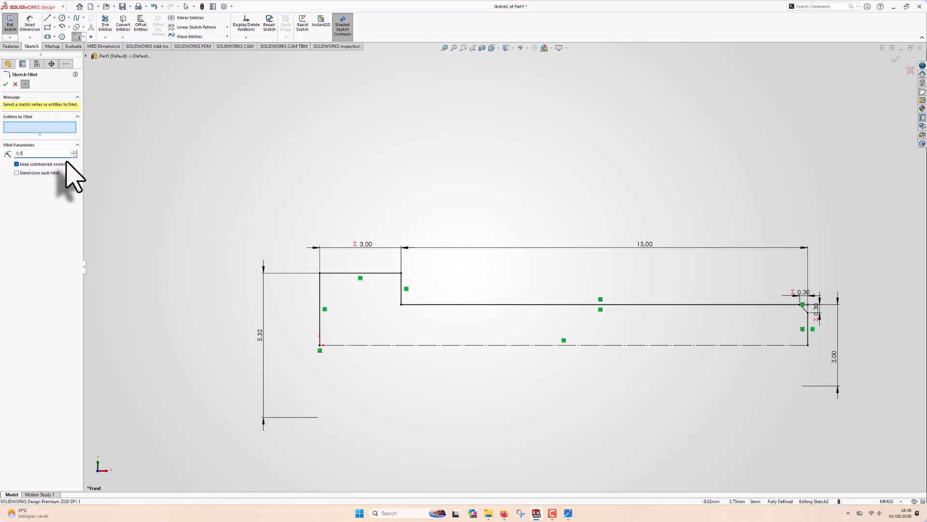
{"action": "left_click", "coordinate": [320, 273]}
{"action": "right_click", "coordinate": [320, 275]}
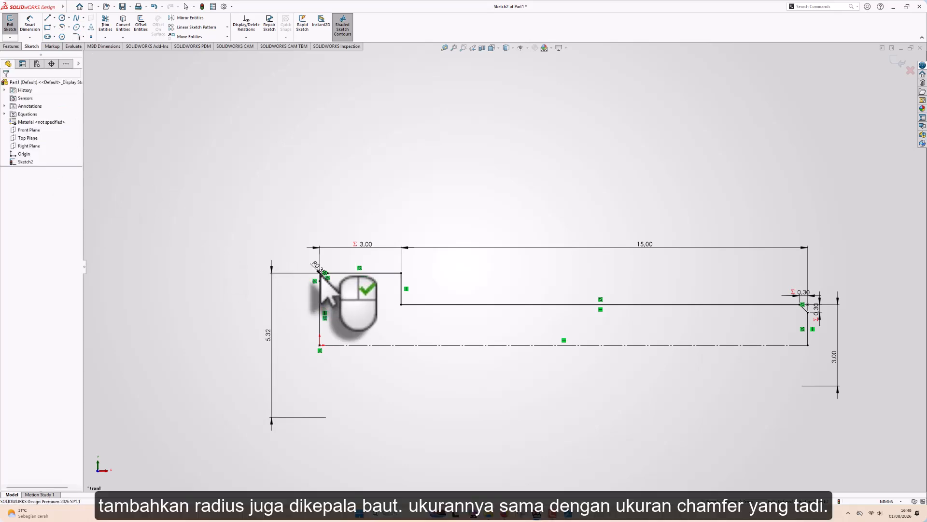
Step: Link the head fillet's radius to the shank chamfer's horizontal length with the equation ="D1@Sketch2"
{"action": "double_click", "coordinate": [314, 264]}
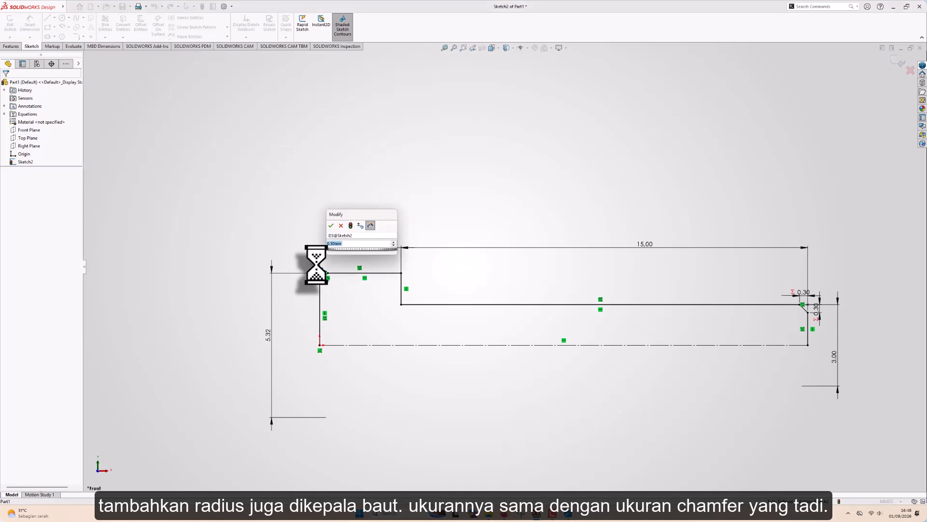
{"action": "type", "text": "="}
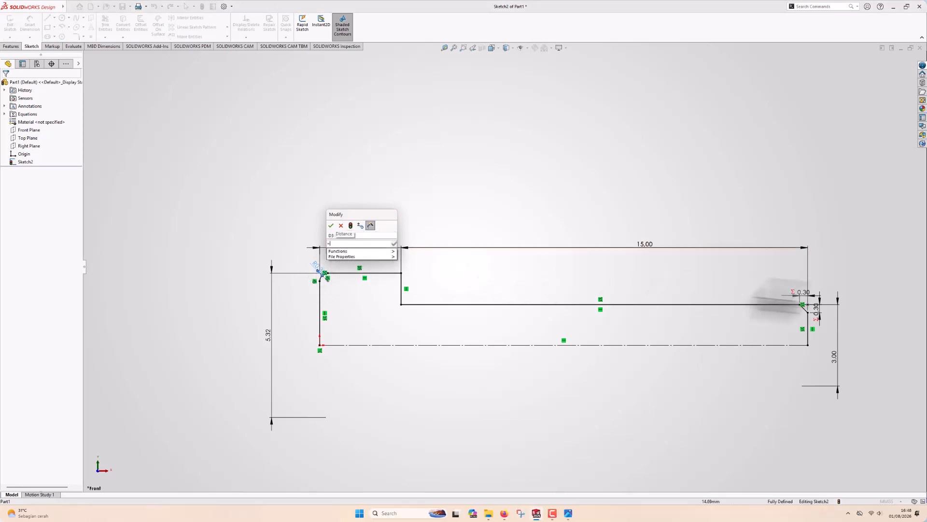
{"action": "left_click", "coordinate": [806, 295]}
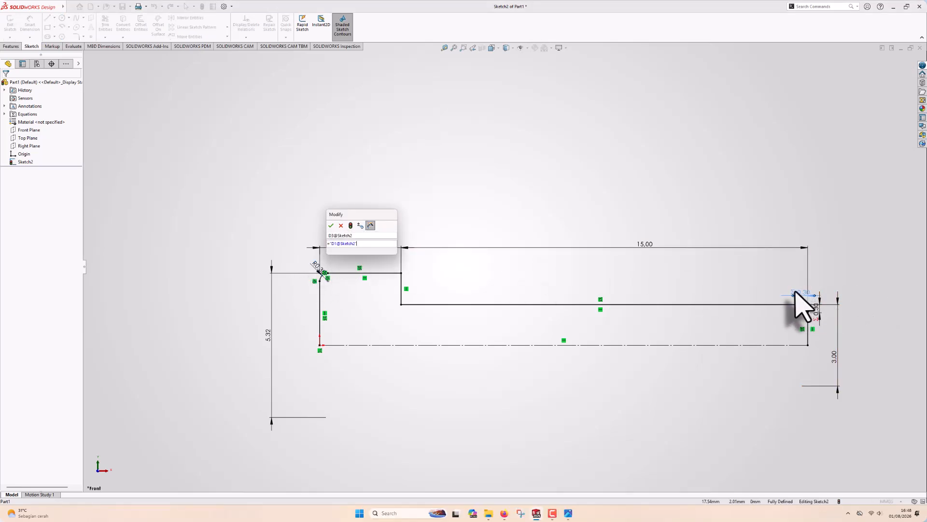
{"action": "key", "text": "Return"}
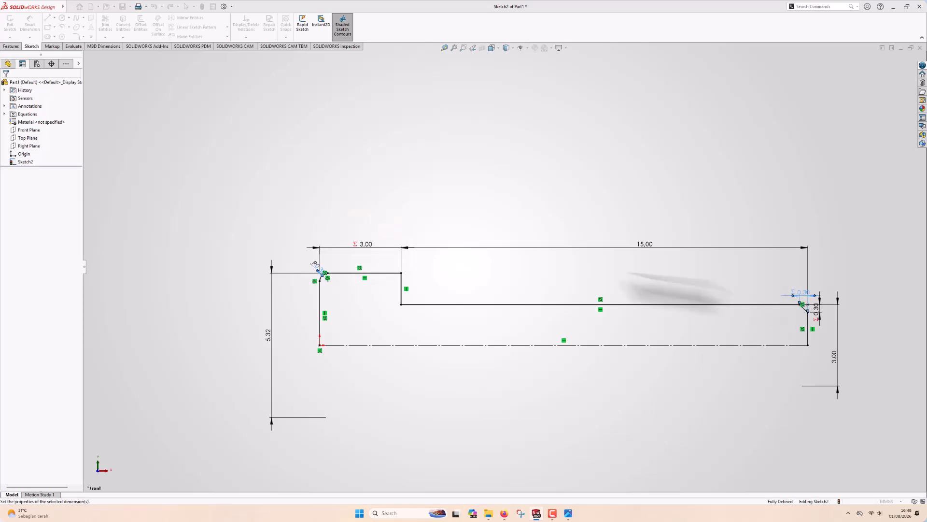
{"action": "left_click", "coordinate": [410, 218]}
Step: Revolve the bolt profile about its centerline into a solid, letting the open sketch be closed automatically
{"action": "key", "text": "z"}
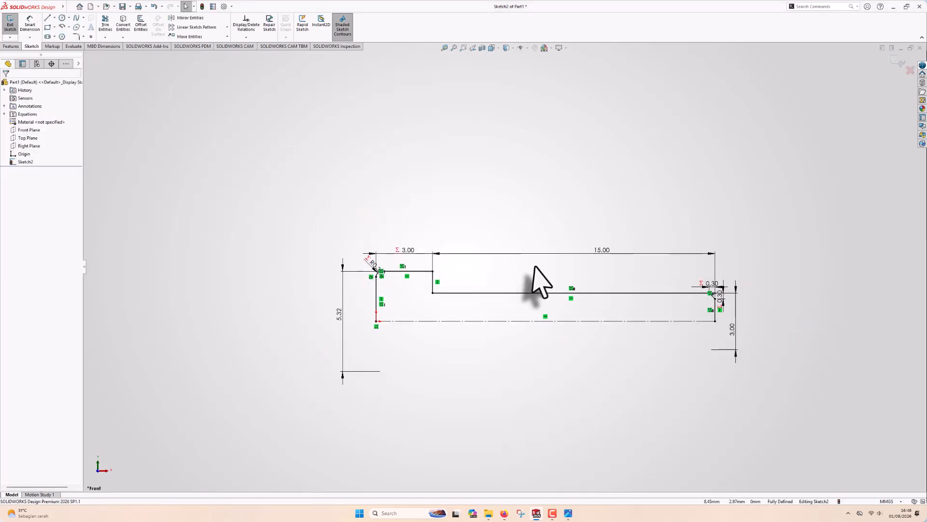
{"action": "left_click", "coordinate": [11, 46]}
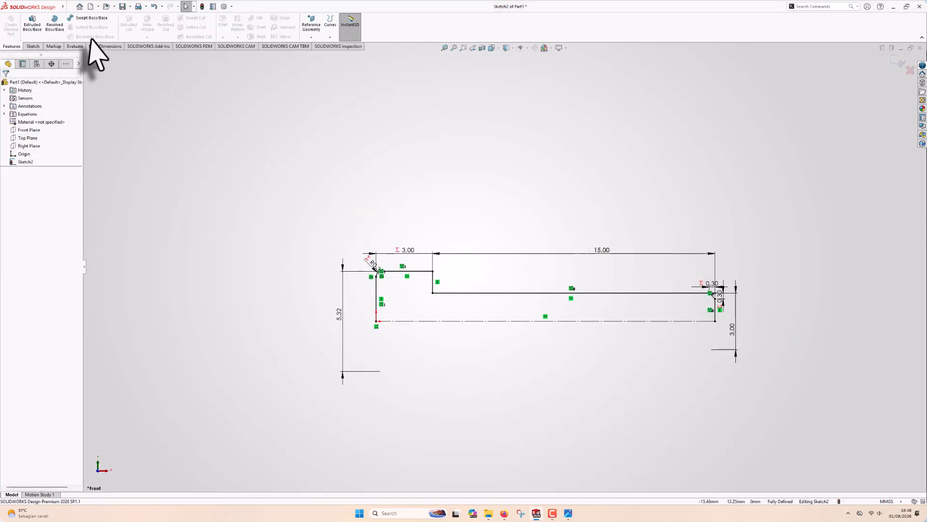
{"action": "left_click", "coordinate": [55, 24]}
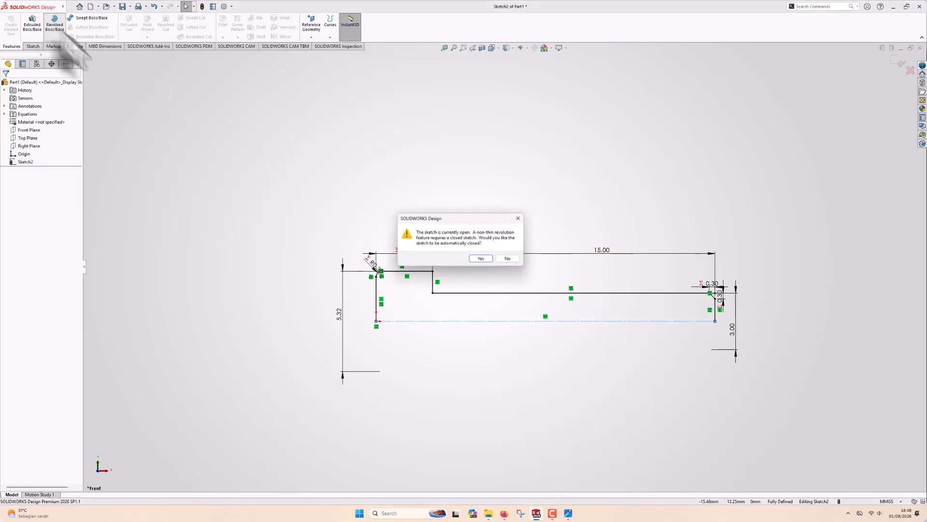
{"action": "left_click", "coordinate": [479, 258]}
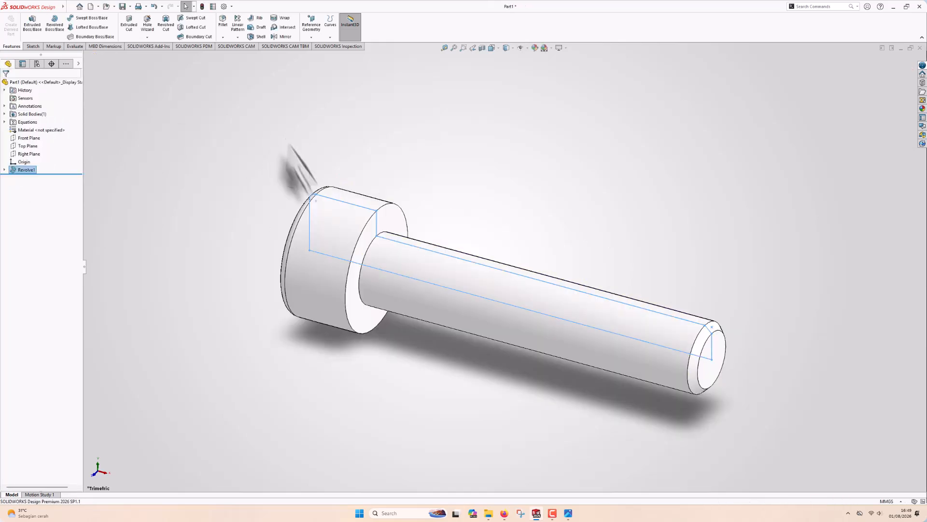
Step: Start a sketch on the head's flat end face and draw a six-sided inscribed-circle polygon about 2.34 mm across flats, centred on the origin
{"action": "scroll", "coordinate": [387, 208], "scroll_direction": "up", "scroll_amount": 3}
{"action": "middle_click_drag", "start_coordinate": [439, 182], "coordinate": [531, 244]}
{"action": "left_click", "coordinate": [452, 317]}
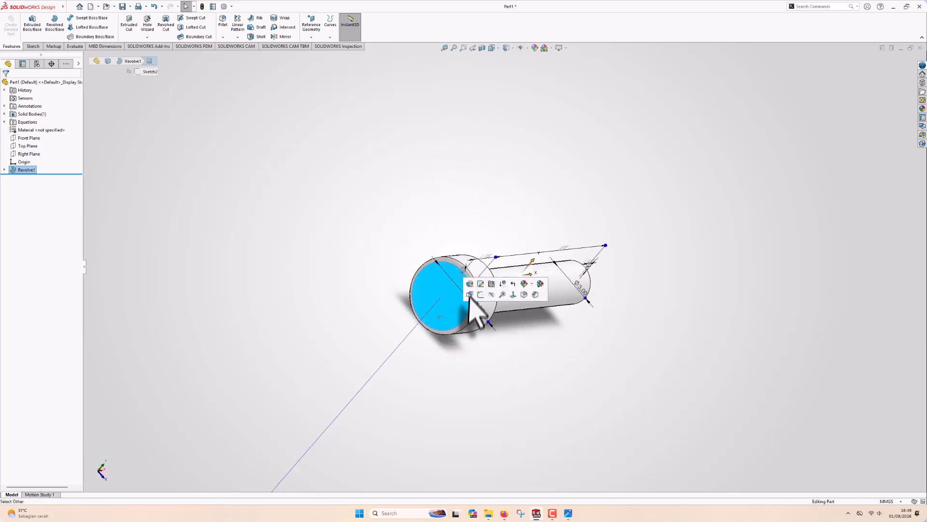
{"action": "left_click", "coordinate": [480, 294]}
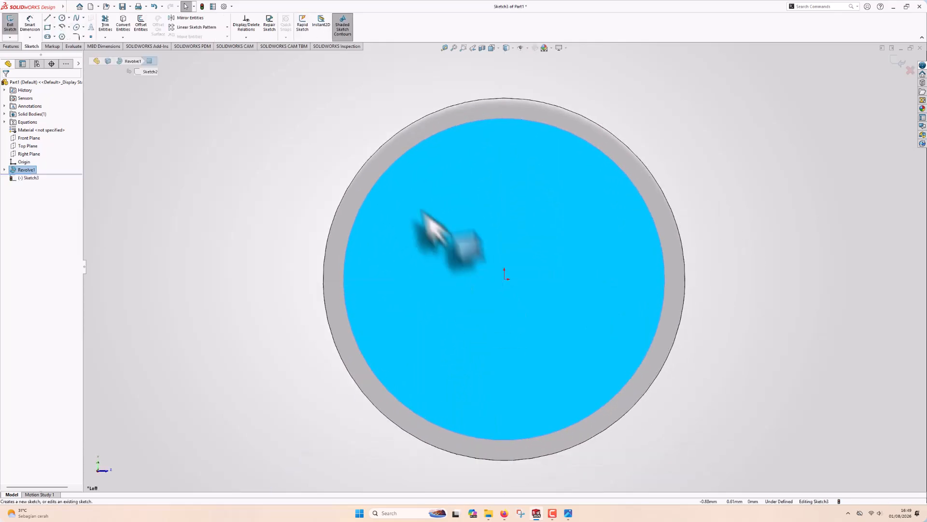
{"action": "left_click", "coordinate": [61, 36]}
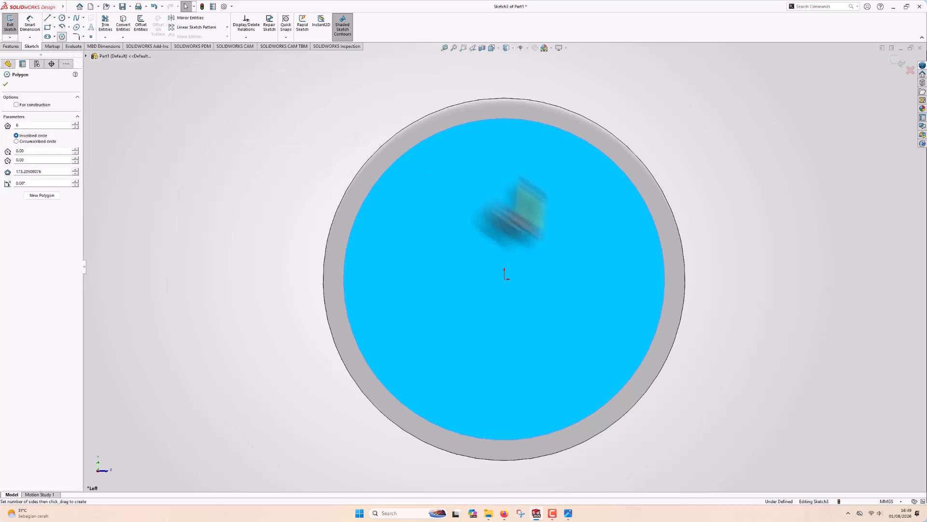
{"action": "mouse_move", "coordinate": [505, 279]}
{"action": "left_mouse_down"}
{"action": "mouse_move", "coordinate": [501, 191]}
{"action": "mouse_move", "coordinate": [516, 195]}
{"action": "left_mouse_up"}
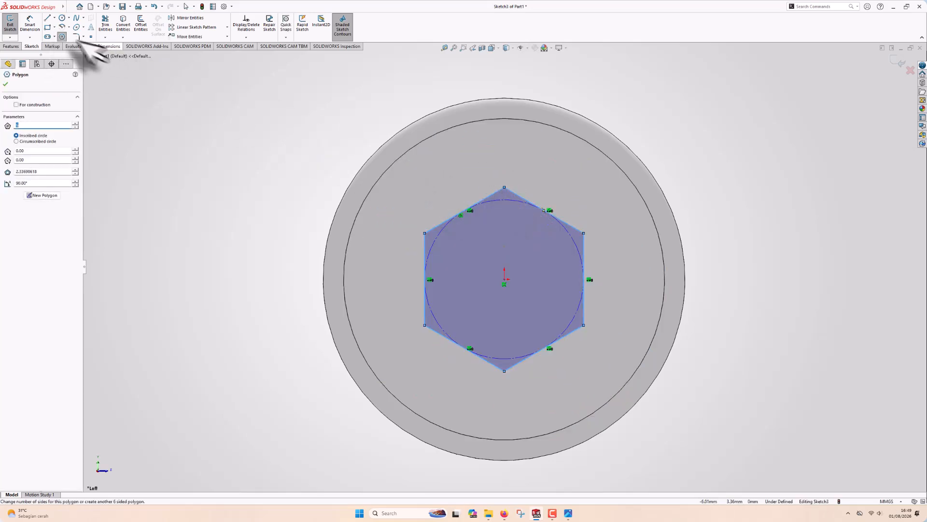
Step: Dimension the diameter of the hexagon's inscribed circle as 2.52 mm and name the dimension s
{"action": "left_click", "coordinate": [30, 24]}
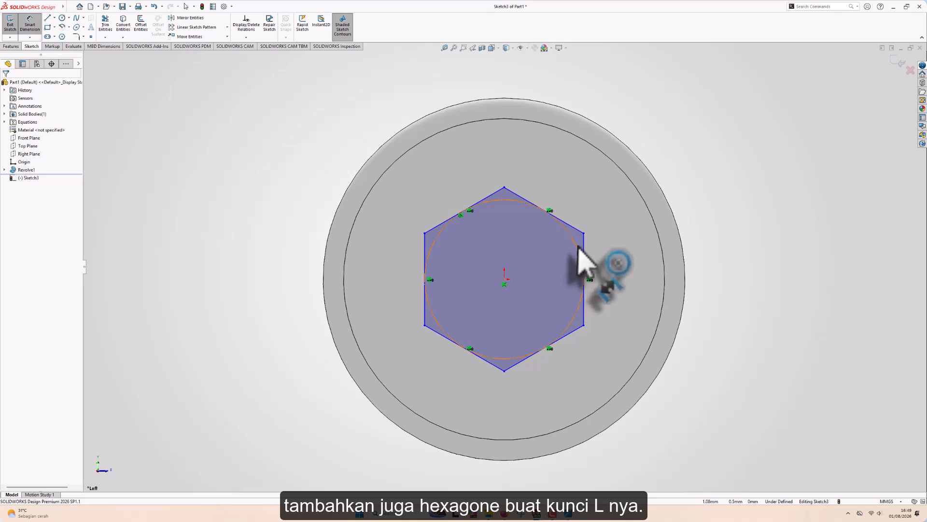
{"action": "left_click", "coordinate": [578, 245]}
{"action": "left_click", "coordinate": [728, 290]}
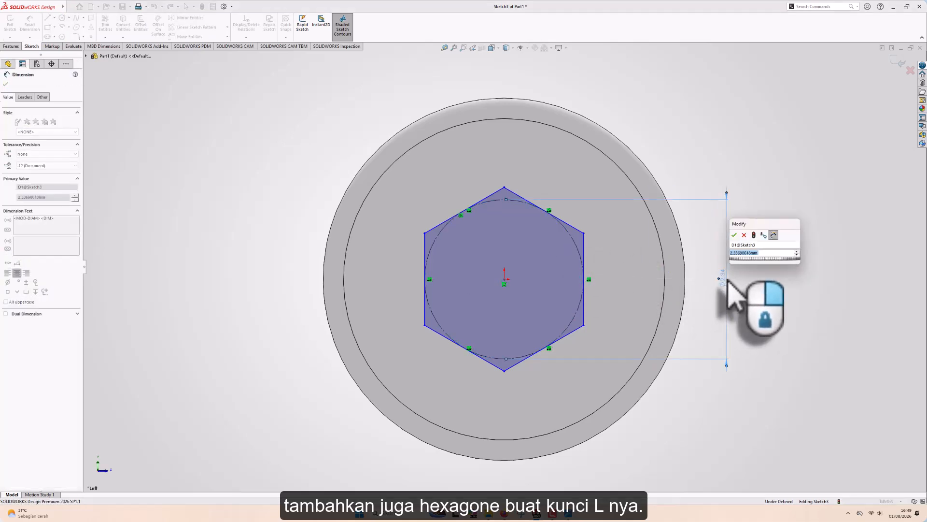
{"action": "type", "text": "s"}
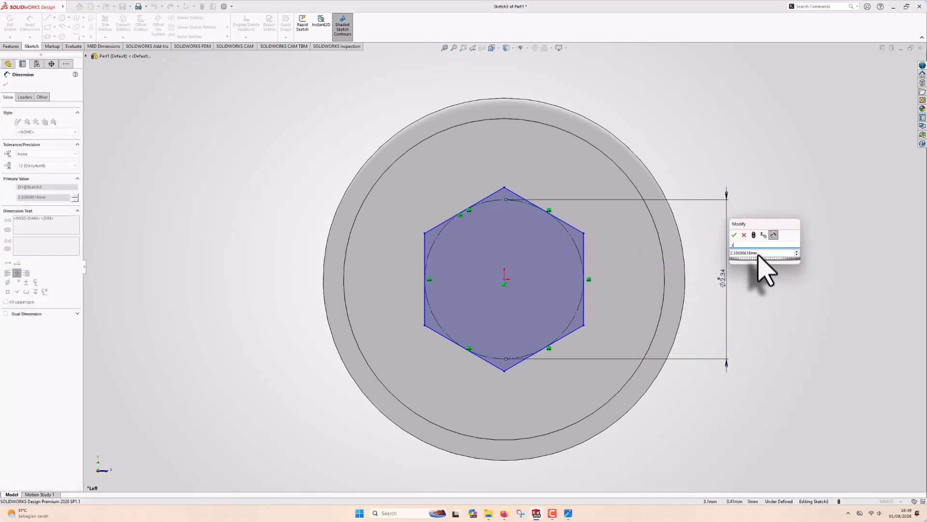
{"action": "key", "text": "Tab"}
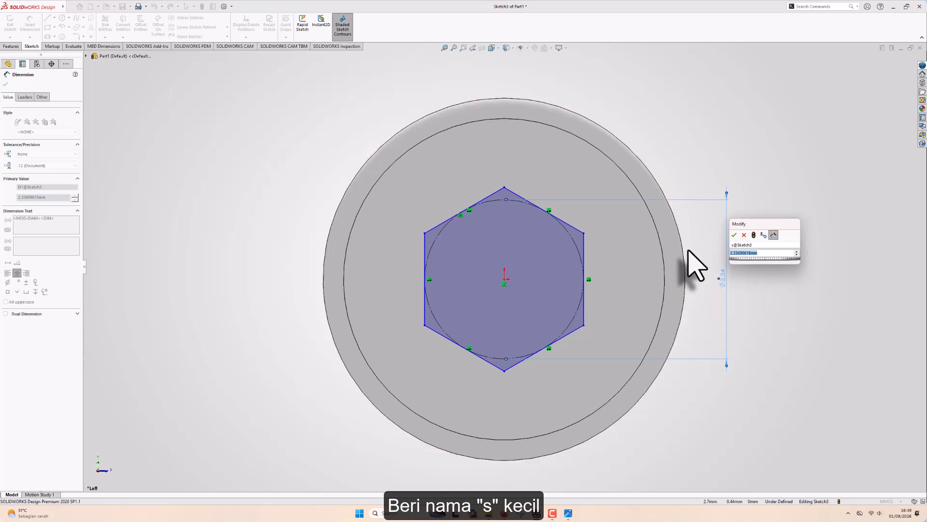
{"action": "type", "text": "2."}
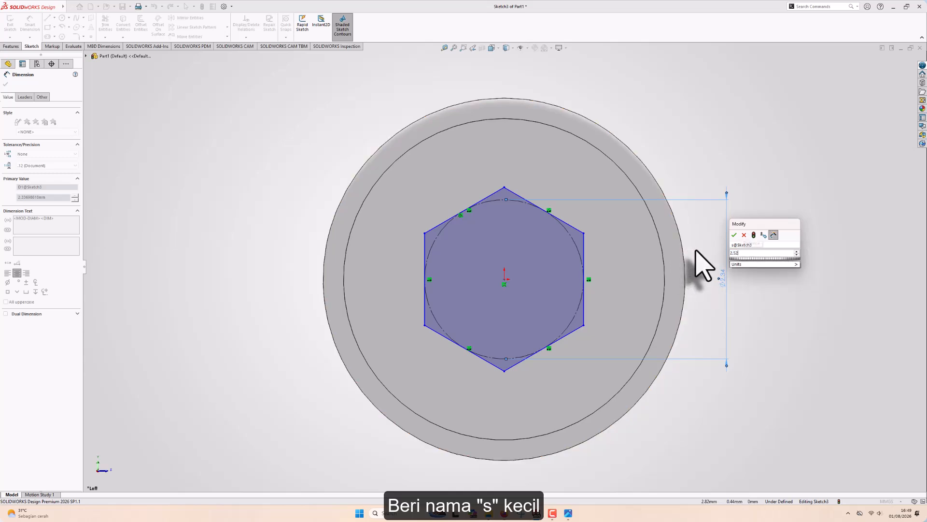
{"action": "type", "text": "52"}
{"action": "key", "text": "Return"}
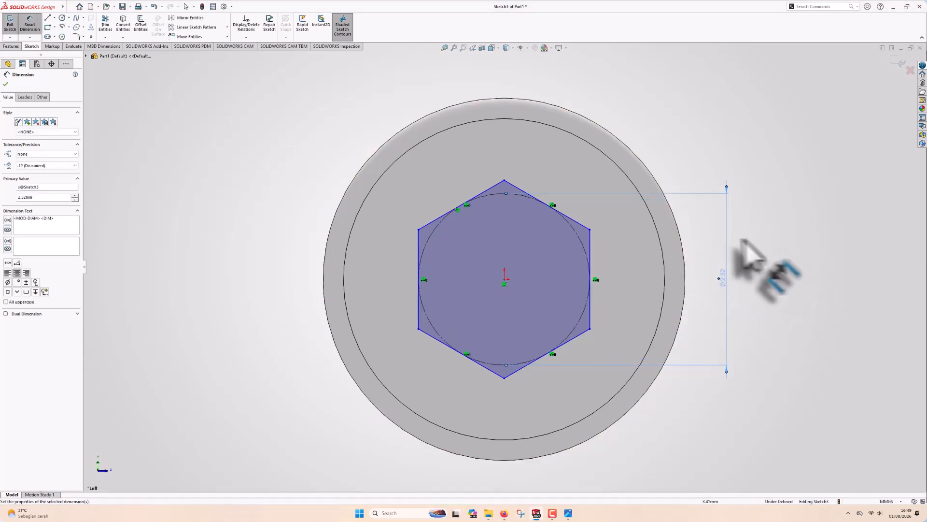
{"action": "left_click", "coordinate": [768, 239]}
{"action": "key", "text": "Escape"}
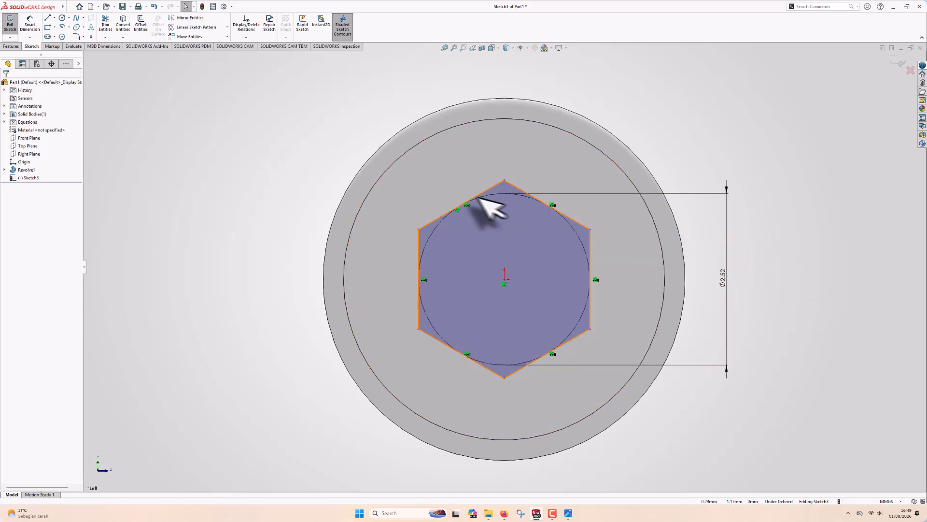
Step: Add a vertical relation between the hexagon's uppermost vertex and the origin to fully define the socket sketch
{"action": "left_click", "coordinate": [504, 181]}
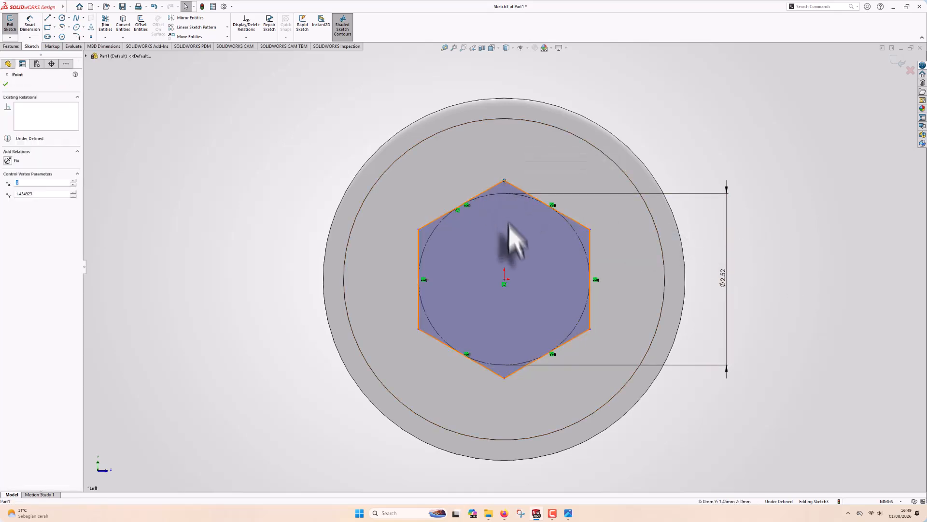
{"action": "left_click", "coordinate": [504, 281], "text": "ctrl"}
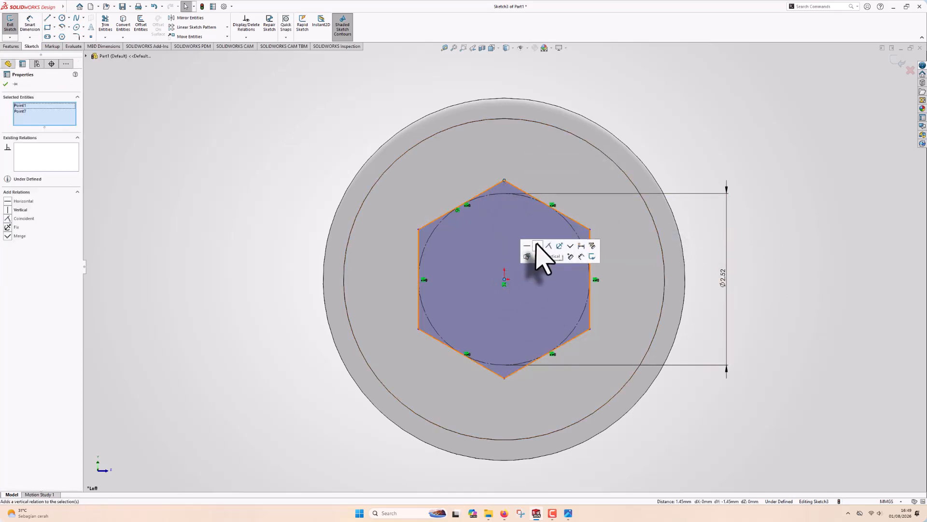
{"action": "left_click", "coordinate": [537, 246]}
{"action": "left_click", "coordinate": [792, 187]}
Step: Cut-extrude the hexagon sketch into the bolt head to a blind depth of 1.3 mm
{"action": "key", "text": "z"}
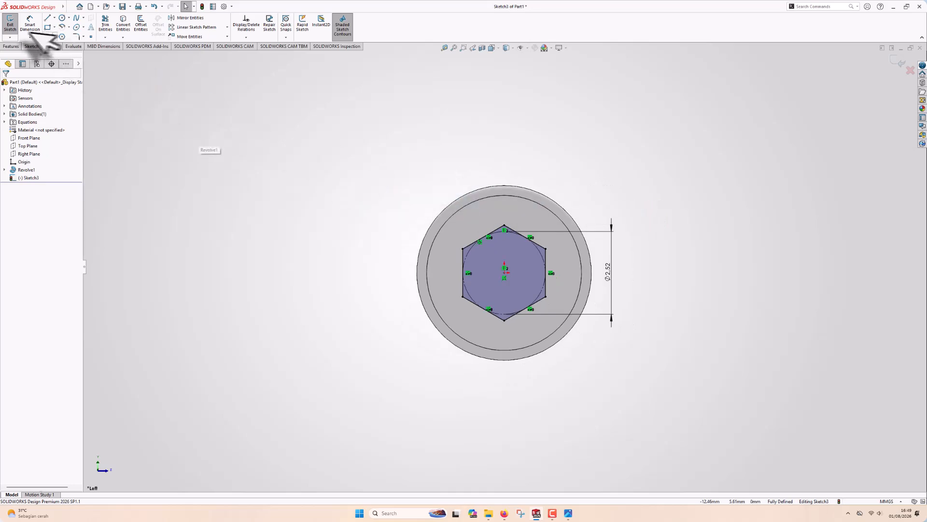
{"action": "left_click", "coordinate": [11, 46]}
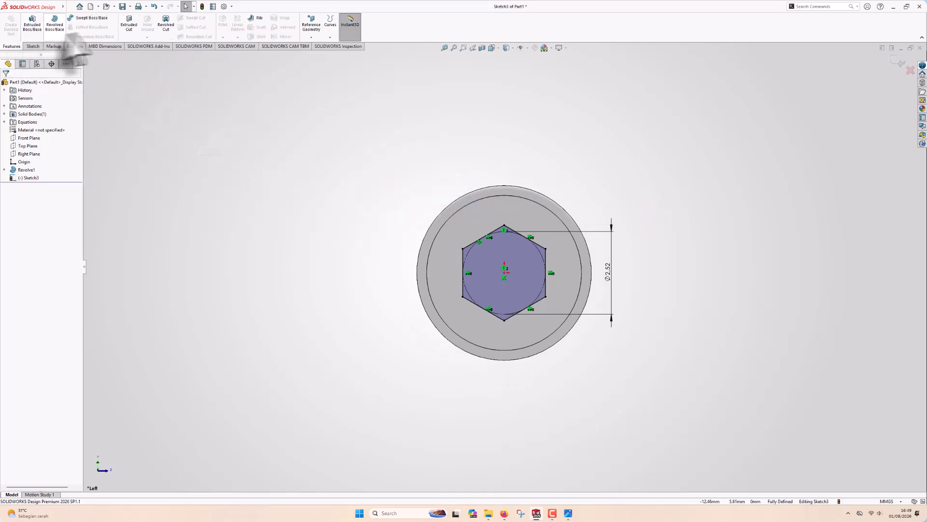
{"action": "left_click", "coordinate": [128, 25]}
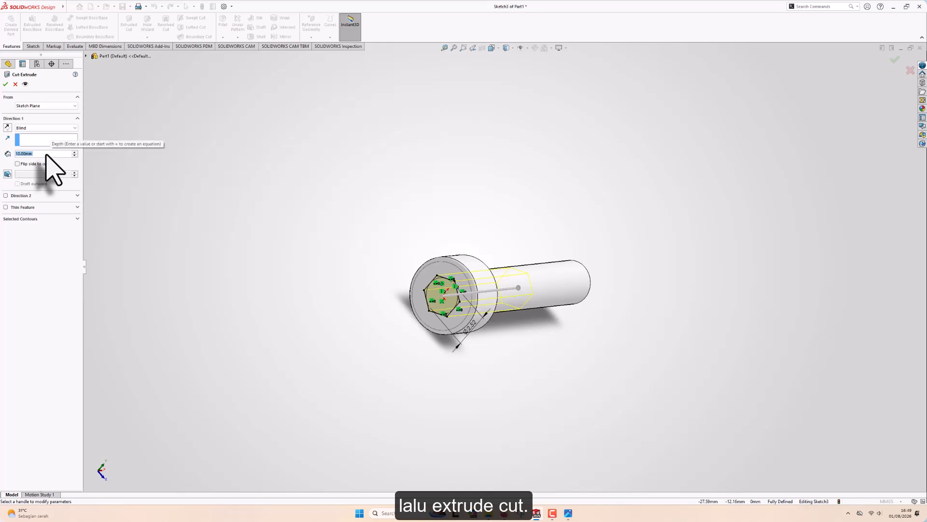
{"action": "type", "text": "1"}
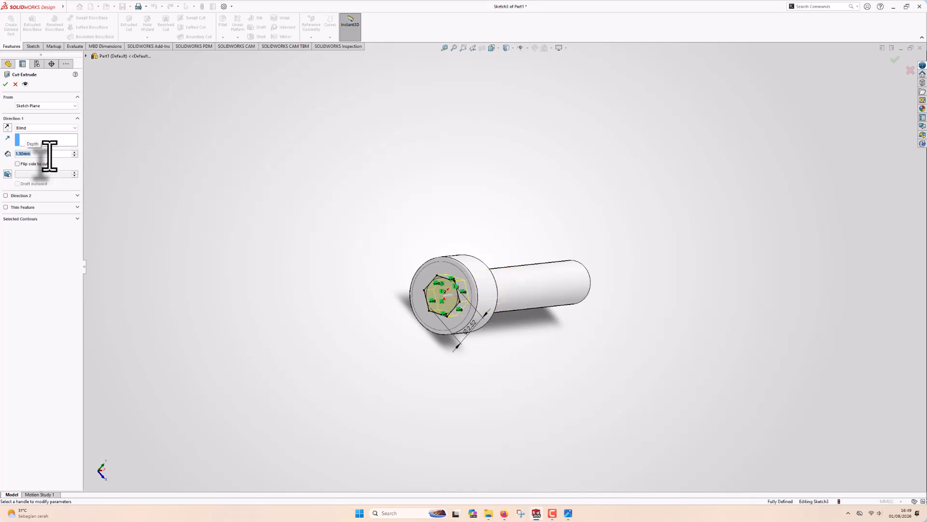
{"action": "left_click", "coordinate": [5, 84]}
Step: Examine the bolt from several angles, including the head's hex socket and the chamfered shank end
{"action": "scroll", "coordinate": [379, 304], "scroll_direction": "down", "scroll_amount": 5}
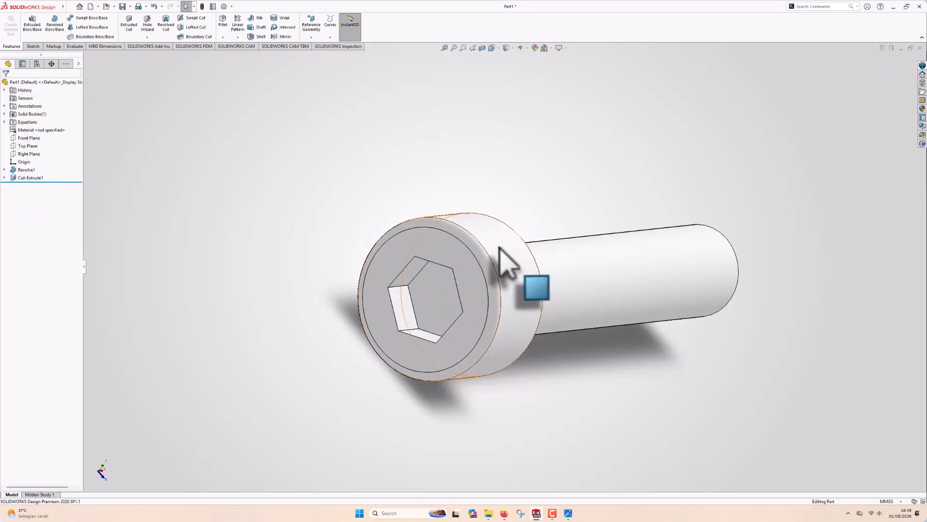
{"action": "middle_click_drag", "start_coordinate": [400, 213], "coordinate": [414, 296]}
{"action": "scroll", "coordinate": [425, 203], "scroll_direction": "up", "scroll_amount": 5}
{"action": "middle_click_drag", "start_coordinate": [425, 203], "coordinate": [495, 334]}
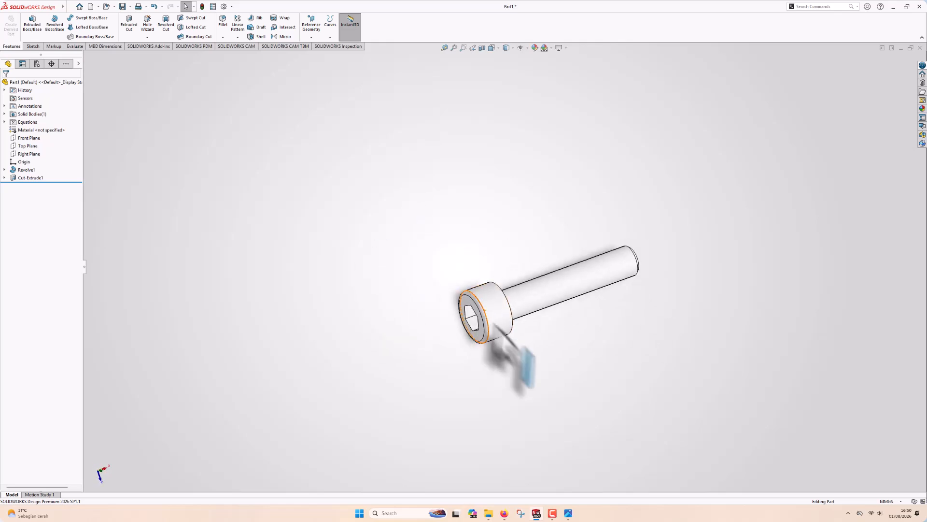
{"action": "scroll", "coordinate": [570, 326], "scroll_direction": "down", "scroll_amount": 4}
{"action": "middle_click_drag", "start_coordinate": [539, 206], "coordinate": [562, 200]}
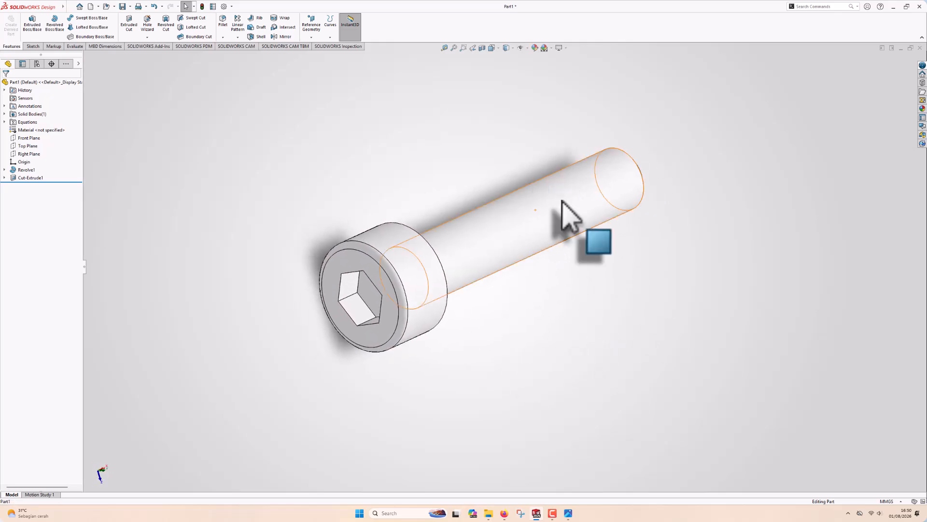
{"action": "middle_click", "coordinate": [561, 200]}
{"action": "scroll", "coordinate": [562, 200], "scroll_direction": "up", "scroll_amount": 3}
{"action": "middle_click", "coordinate": [656, 214]}
{"action": "scroll", "coordinate": [590, 206], "scroll_direction": "down", "scroll_amount": 2}
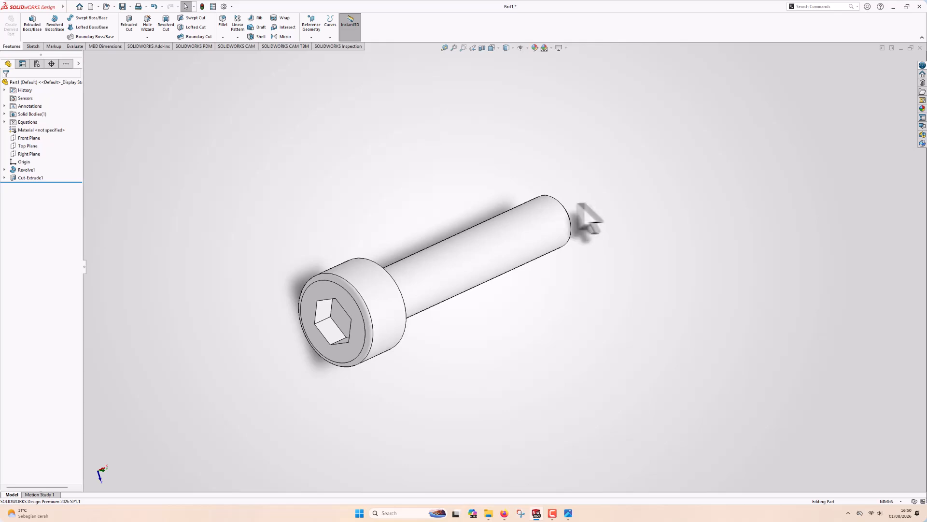
{"action": "middle_click_drag", "start_coordinate": [559, 244], "coordinate": [543, 275]}
{"action": "scroll", "coordinate": [542, 273], "scroll_direction": "down", "scroll_amount": 2}
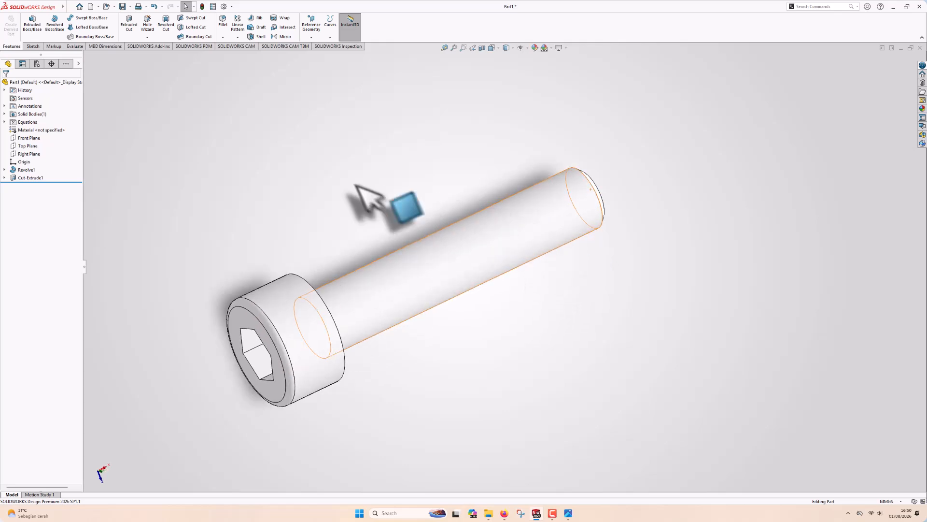
{"action": "scroll", "coordinate": [358, 171], "scroll_direction": "up", "scroll_amount": 3}
{"action": "scroll", "coordinate": [234, 110], "scroll_direction": "down", "scroll_amount": 2}
{"action": "scroll", "coordinate": [446, 197], "scroll_direction": "up", "scroll_amount": 3}
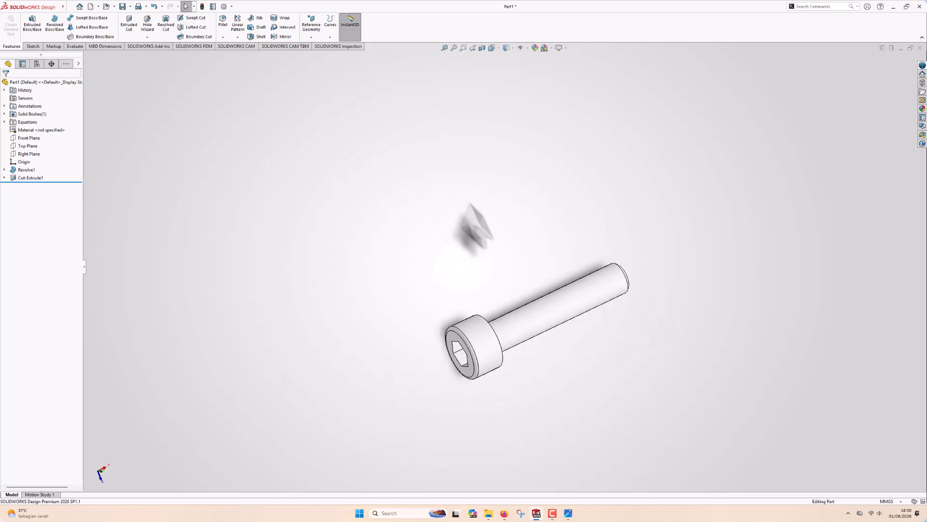
{"action": "scroll", "coordinate": [555, 377], "scroll_direction": "down", "scroll_amount": 3}
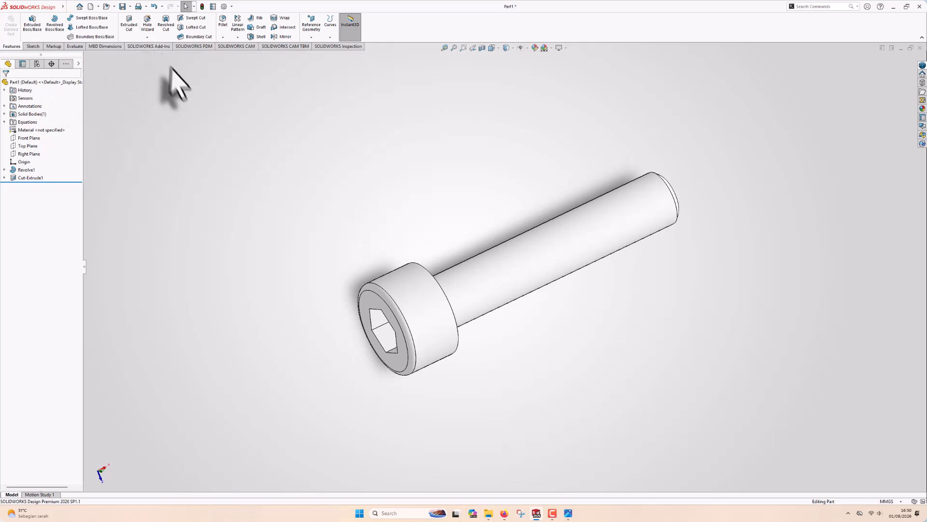
Step: Insert an auto-created Excel design table for the part's configurations, keeping the default edit control and options
{"action": "left_click", "coordinate": [37, 64]}
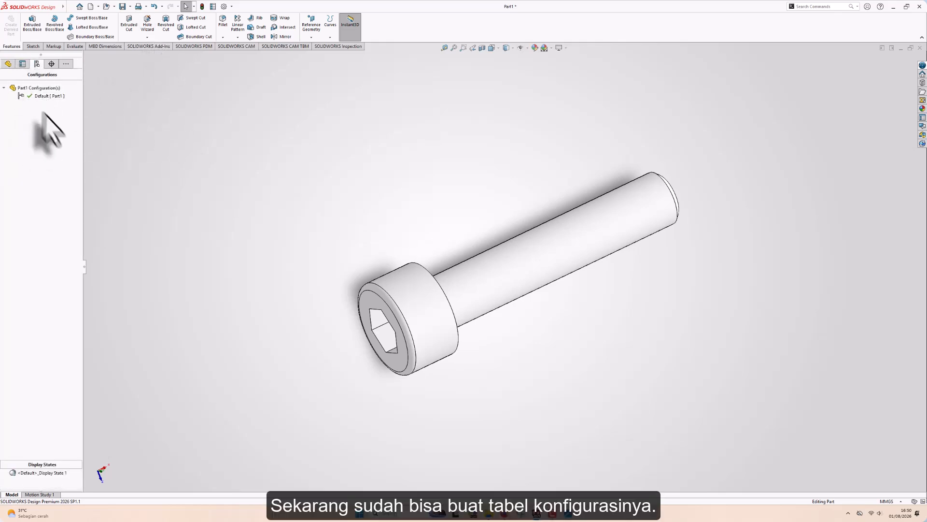
{"action": "mouse_move", "coordinate": [19, 7]}
{"action": "left_click", "coordinate": [112, 7]}
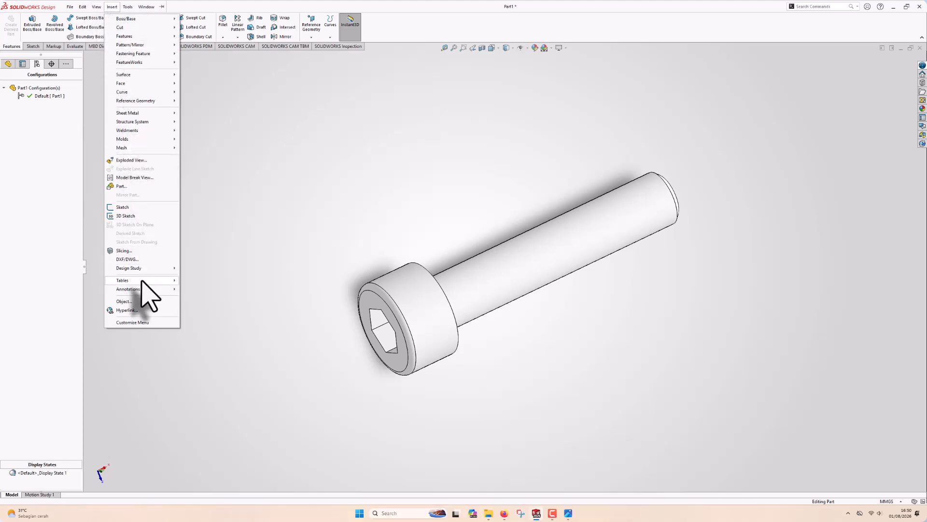
{"action": "mouse_move", "coordinate": [142, 282]}
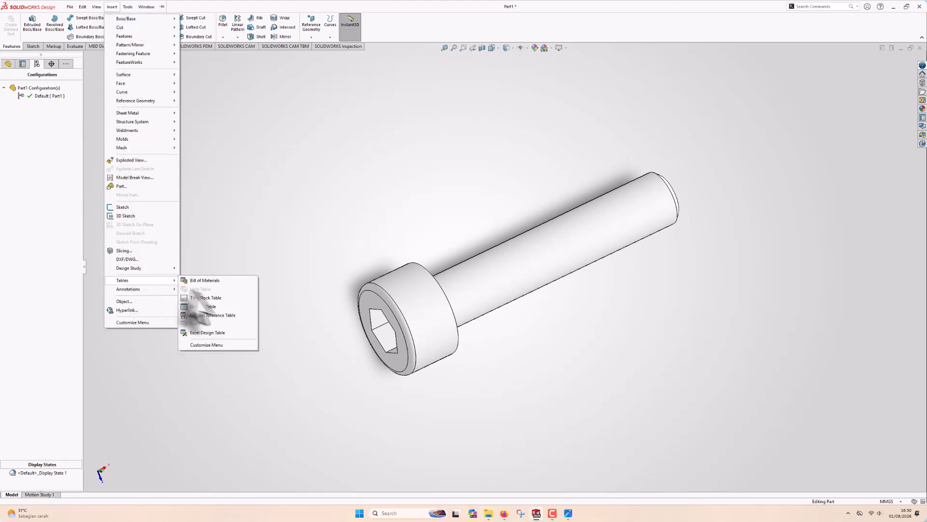
{"action": "left_click", "coordinate": [208, 333]}
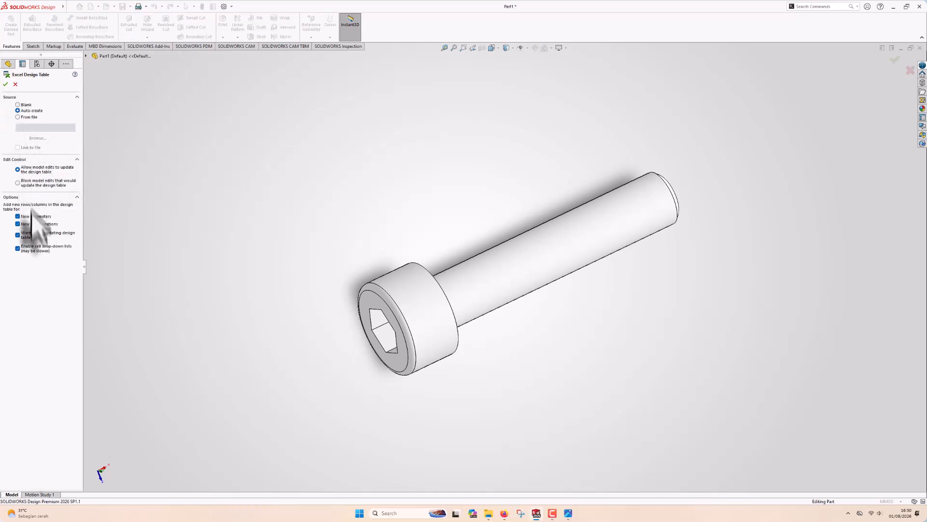
{"action": "left_click", "coordinate": [5, 84]}
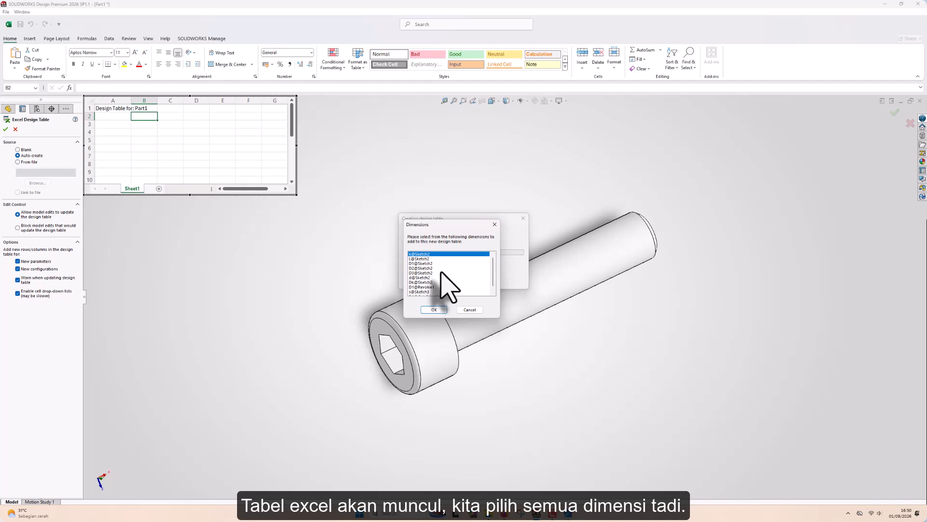
Step: Add all listed dimensions, from k@Sketch2 through D1@Cut-Extrude1, to the design table and widen the table to show its columns
{"action": "scroll", "coordinate": [441, 273], "scroll_direction": "down", "scroll_amount": 1}
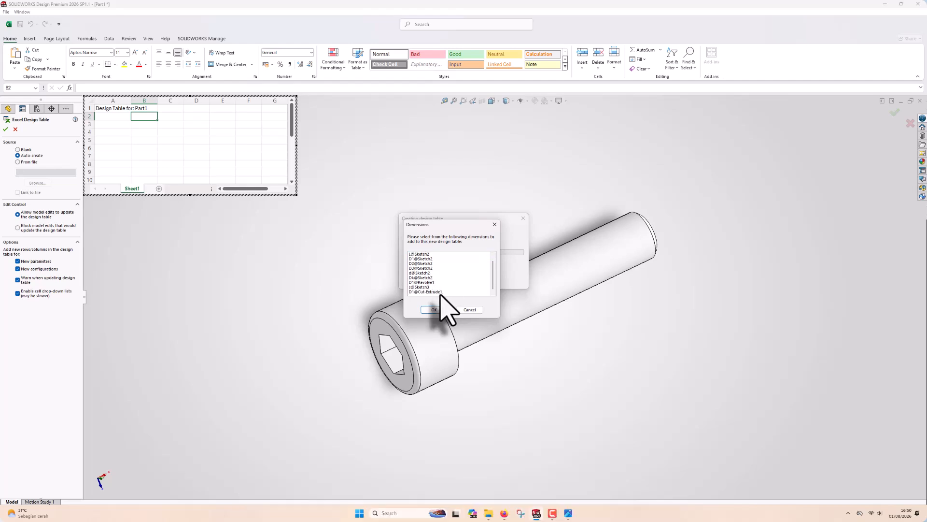
{"action": "left_click", "coordinate": [442, 292], "text": "shift"}
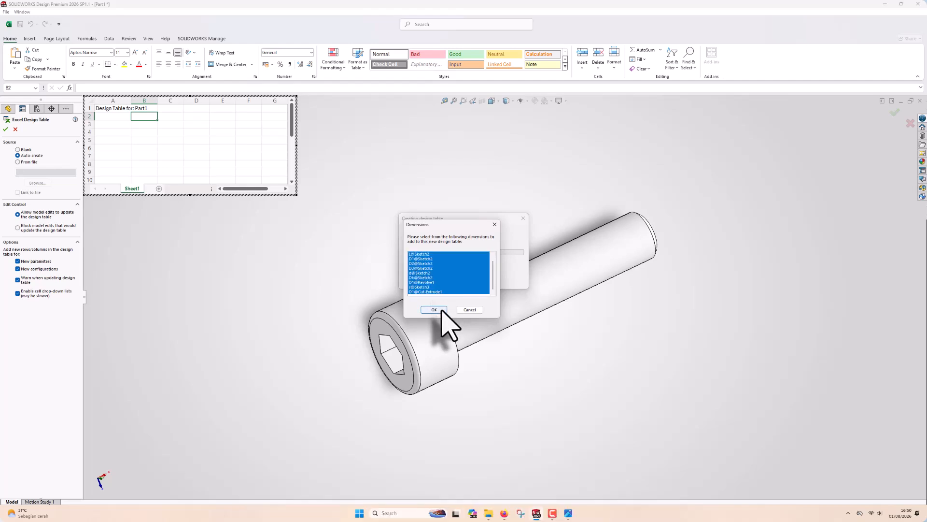
{"action": "left_click", "coordinate": [434, 309]}
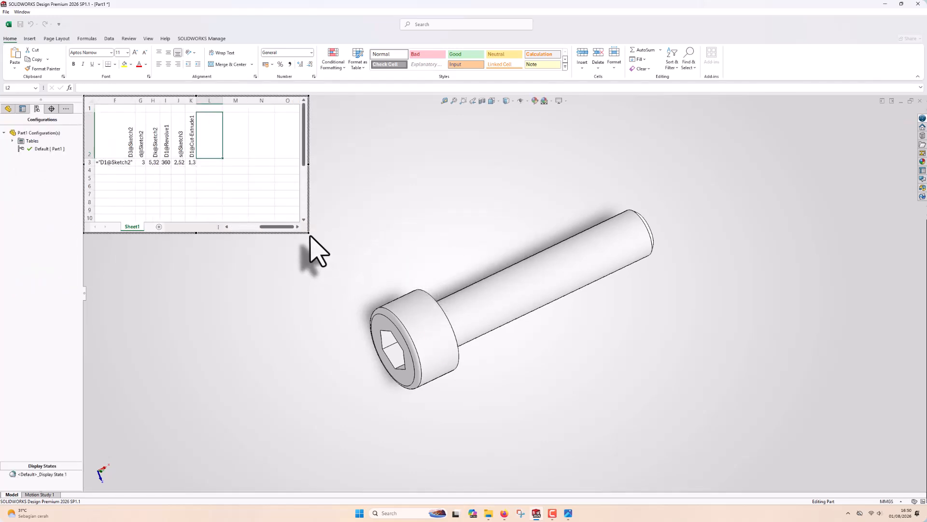
{"action": "left_click_drag", "start_coordinate": [304, 227], "coordinate": [414, 226]}
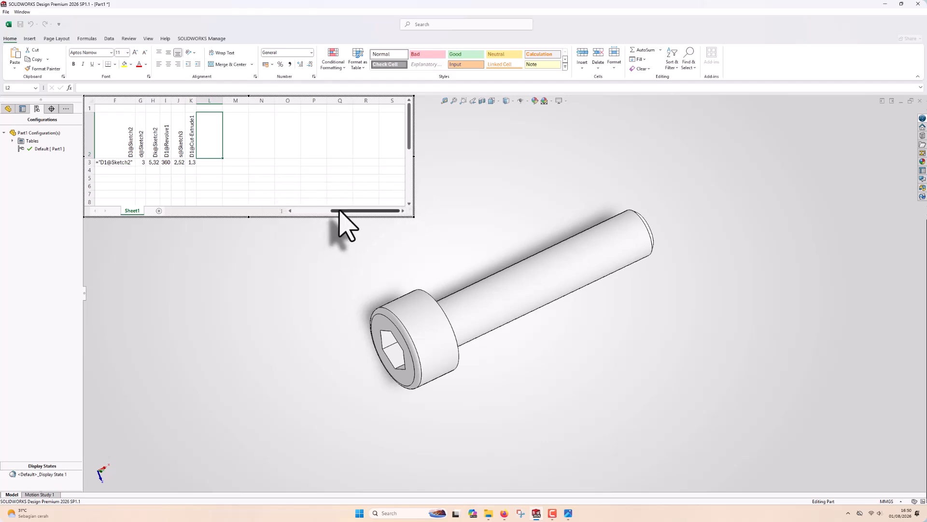
{"action": "left_click_drag", "start_coordinate": [337, 210], "coordinate": [294, 212]}
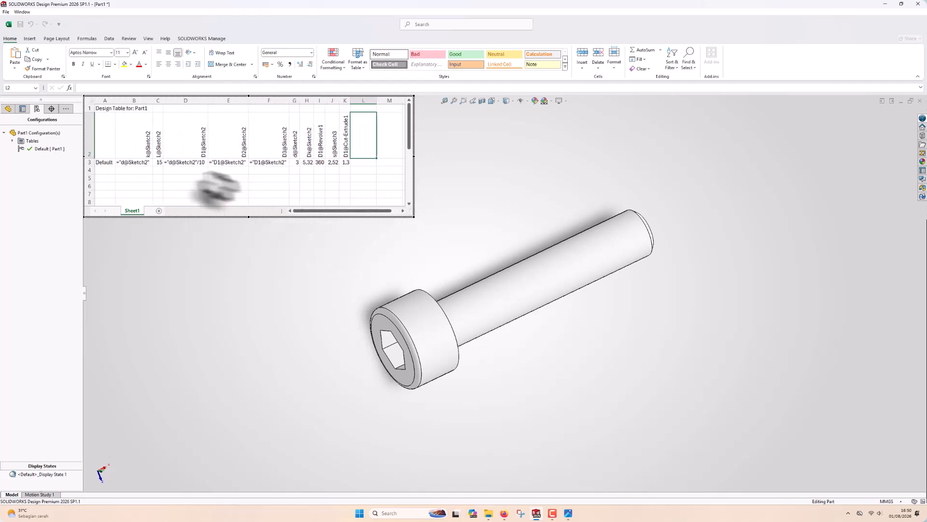
Step: Rename the Default configuration row in the design table as M3x15 and add a row below it named M4x15
{"action": "left_click", "coordinate": [104, 170]}
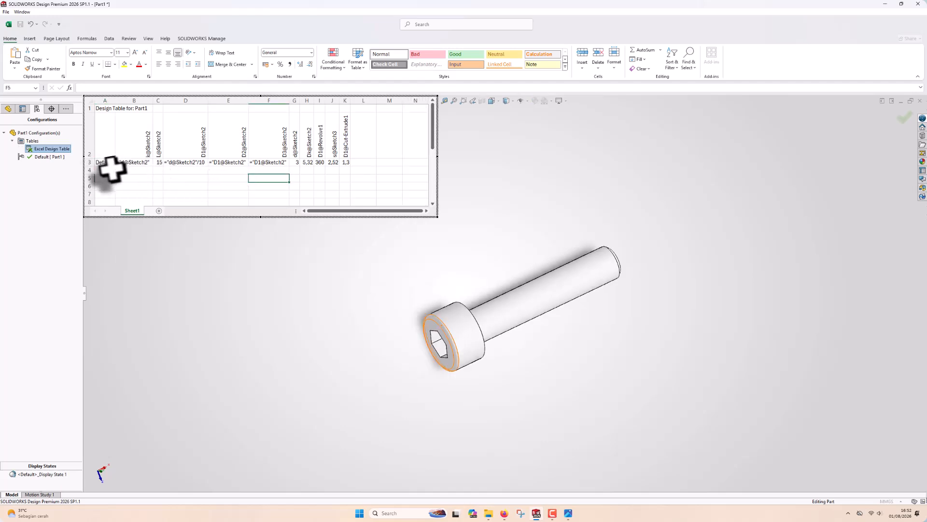
{"action": "type", "text": "m"}
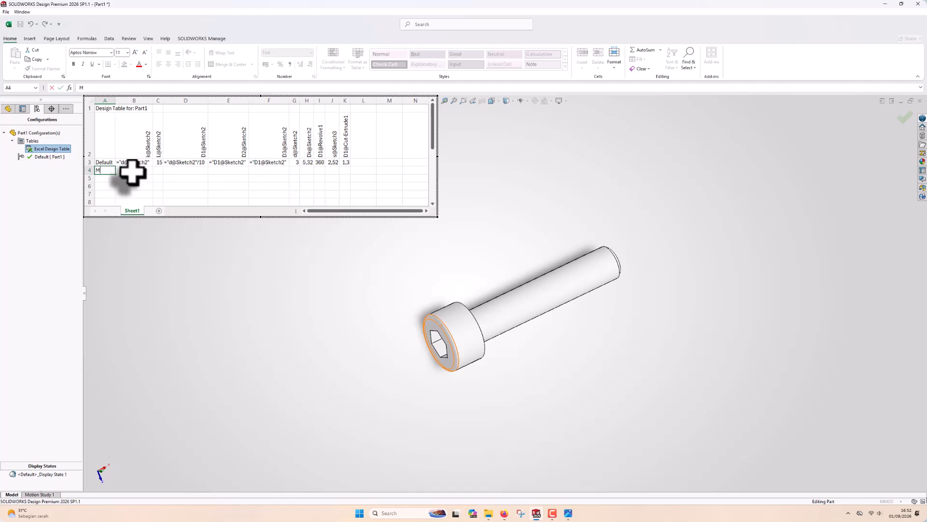
{"action": "left_click", "coordinate": [128, 170]}
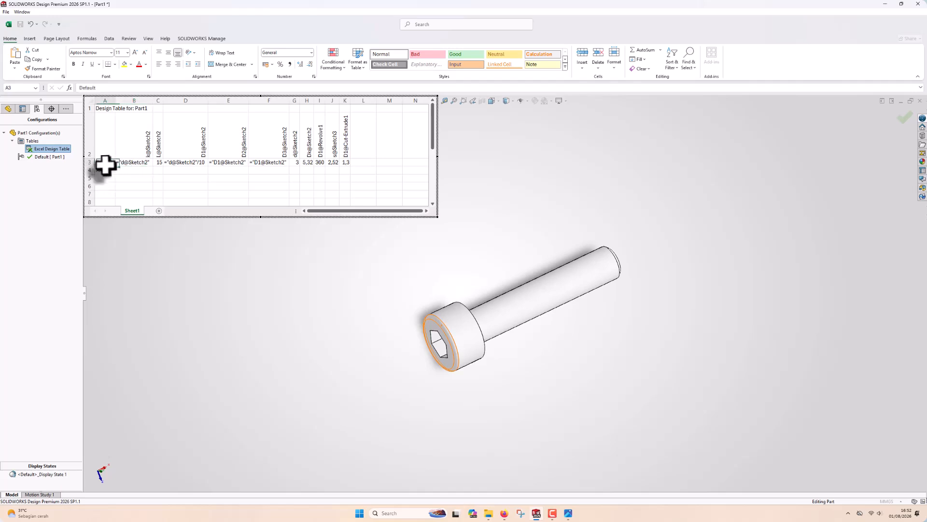
{"action": "type", "text": "M4"}
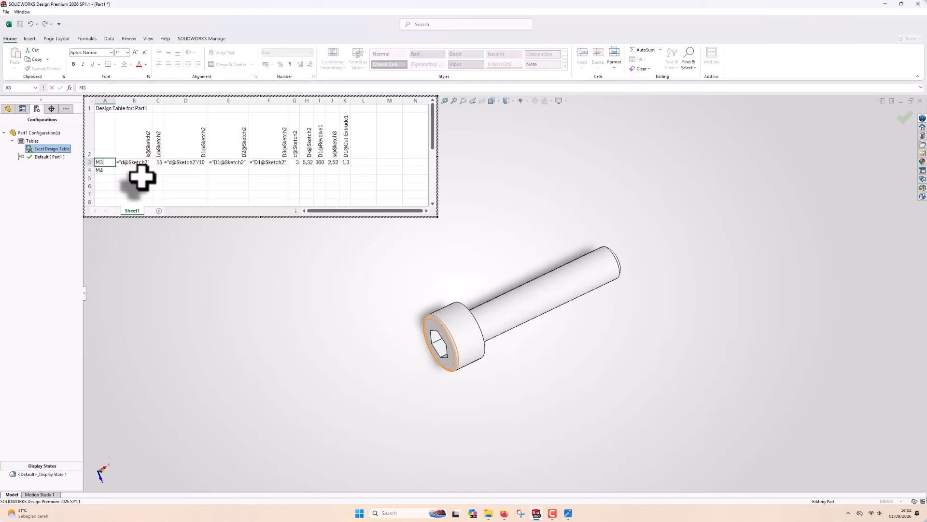
{"action": "type", "text": "0"}
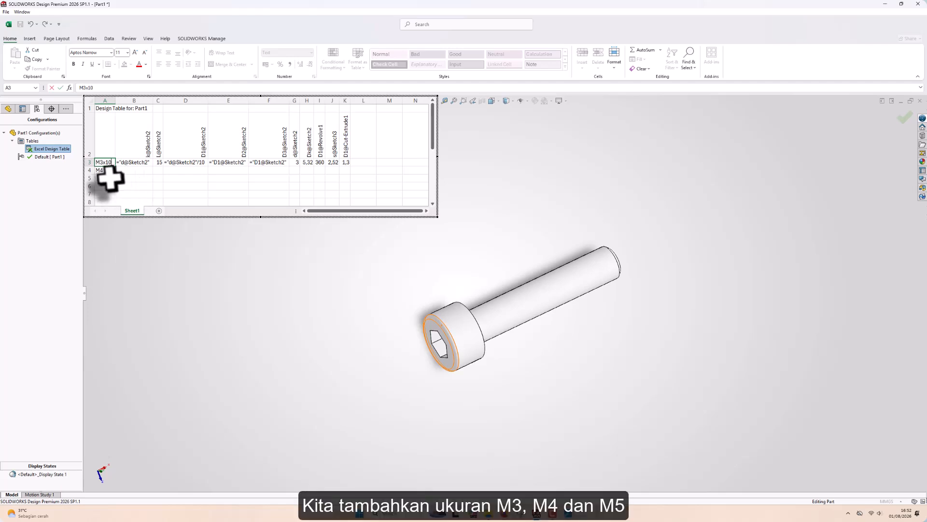
{"action": "left_click", "coordinate": [111, 170]}
{"action": "double_click", "coordinate": [112, 170]}
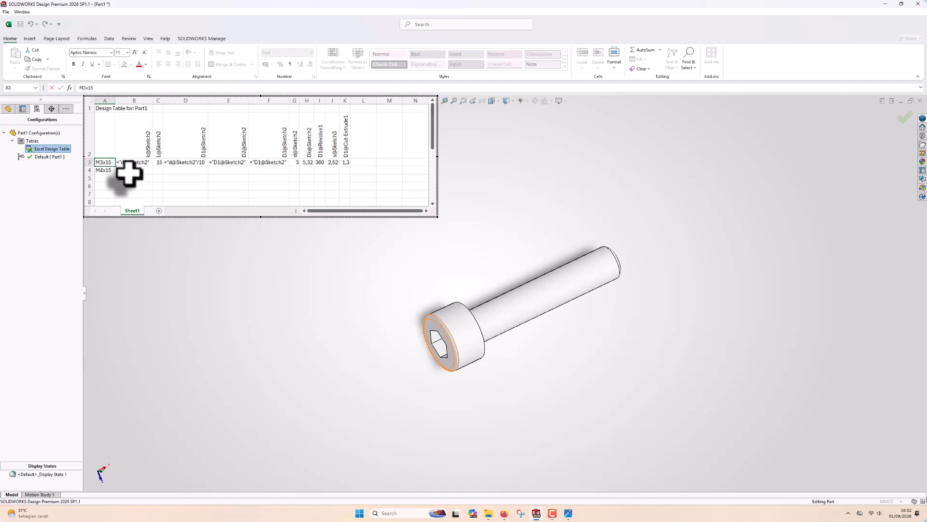
Step: Fill the M4x15 row by copying all dimension values and equations from the M3x15 row
{"action": "left_click", "coordinate": [128, 172]}
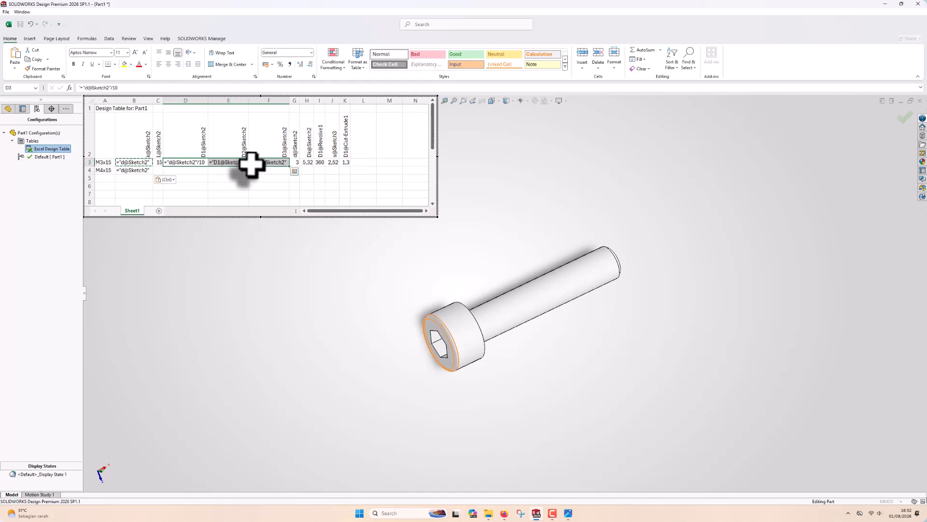
{"action": "left_click", "coordinate": [192, 170]}
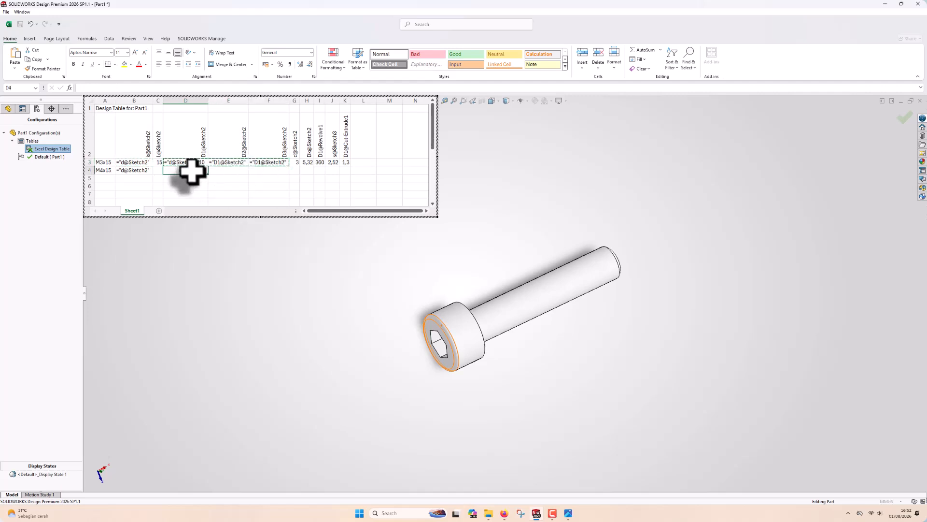
{"action": "left_click", "coordinate": [234, 178]}
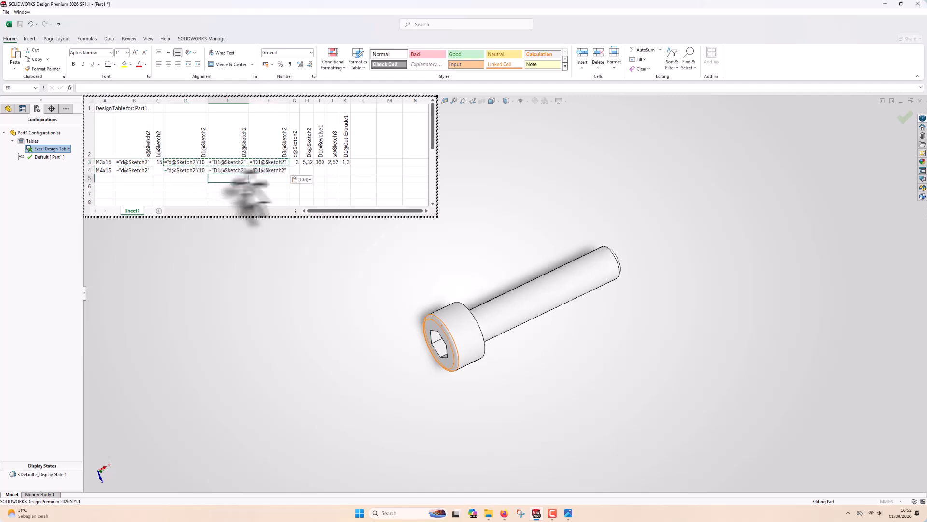
{"action": "left_click_drag", "start_coordinate": [296, 164], "coordinate": [345, 165]}
{"action": "key", "text": "ctrl+c"}
{"action": "left_click", "coordinate": [295, 172]}
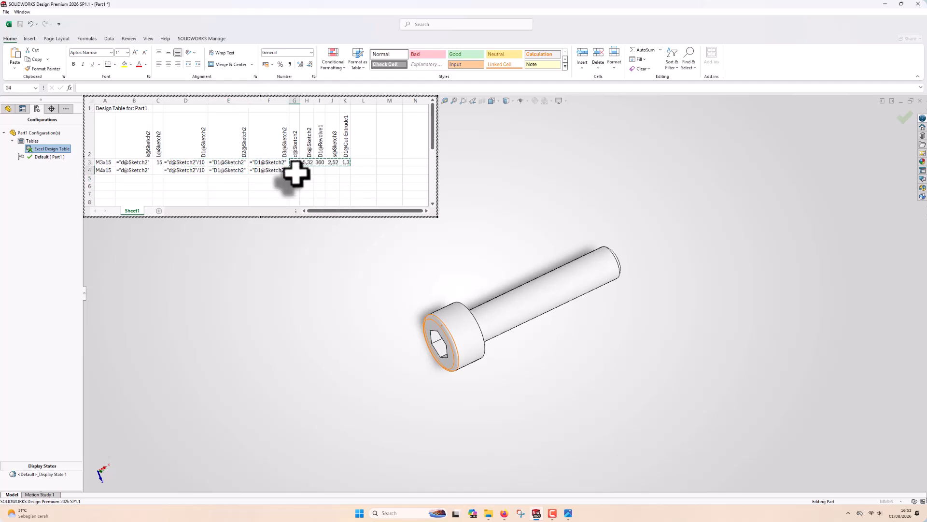
{"action": "key", "text": "ctrl+v"}
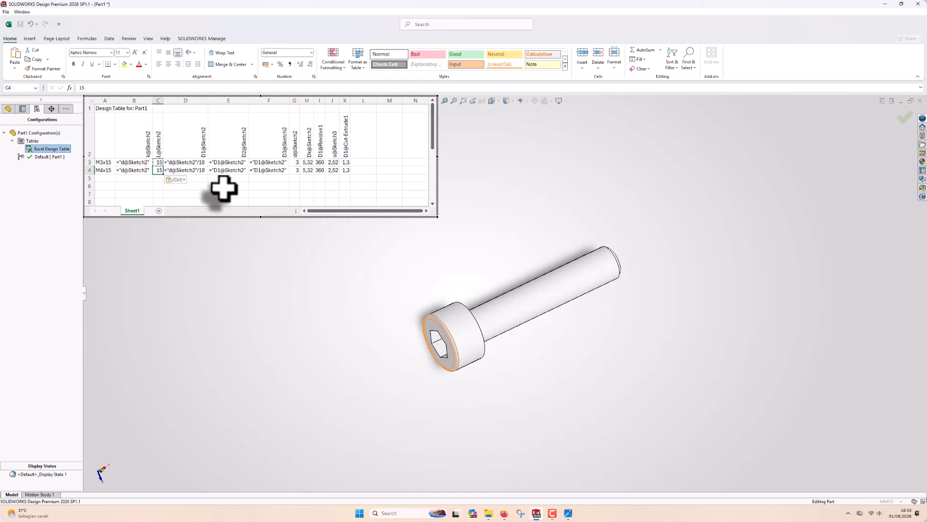
{"action": "left_click", "coordinate": [140, 185]}
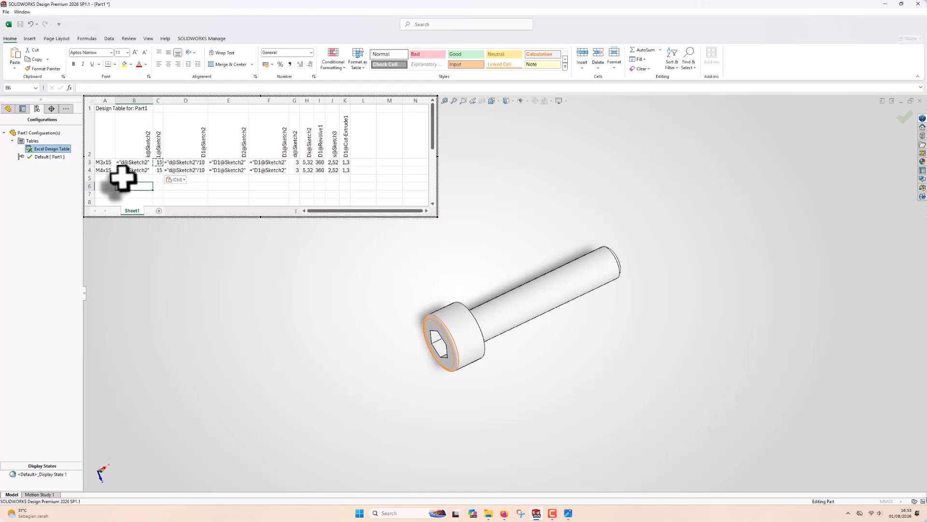
Step: Close the design table to generate the M3x15 and M4x15 configurations, and activate each of them in turn
{"action": "left_click", "coordinate": [202, 244]}
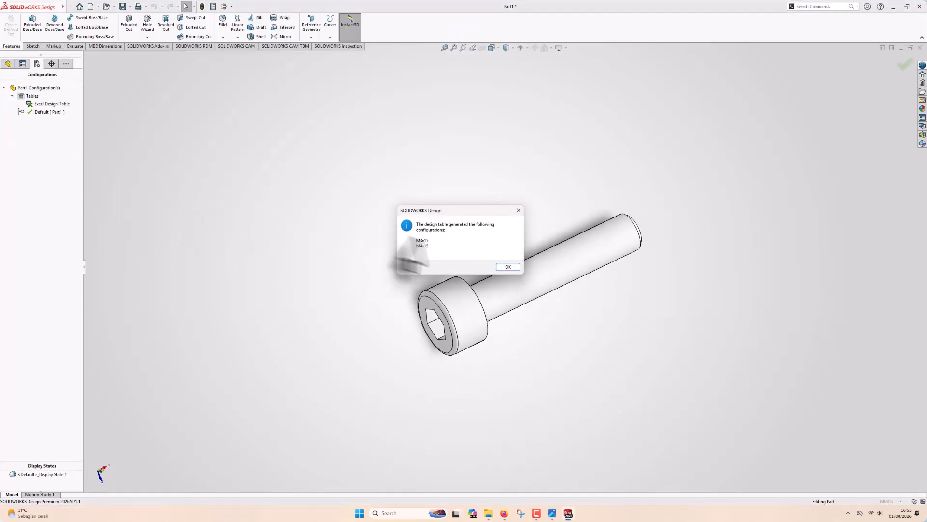
{"action": "left_click", "coordinate": [497, 269]}
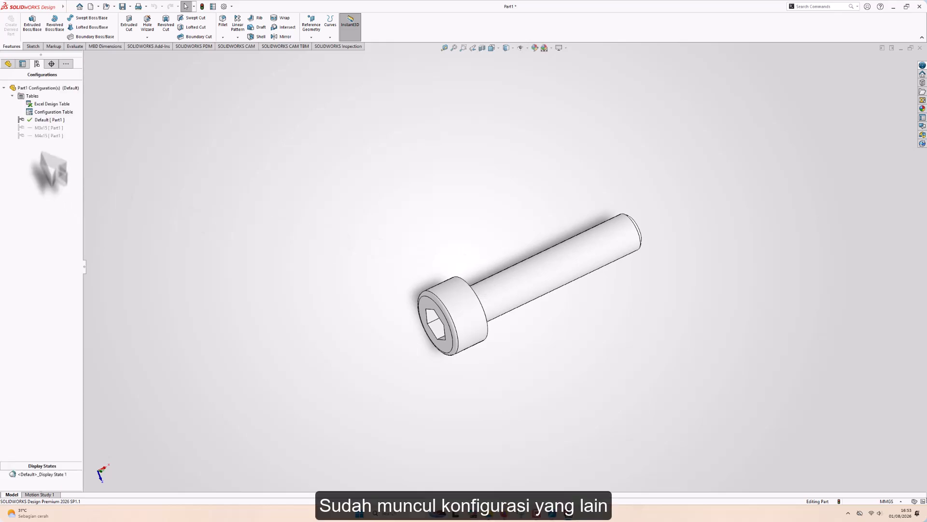
{"action": "double_click", "coordinate": [40, 127]}
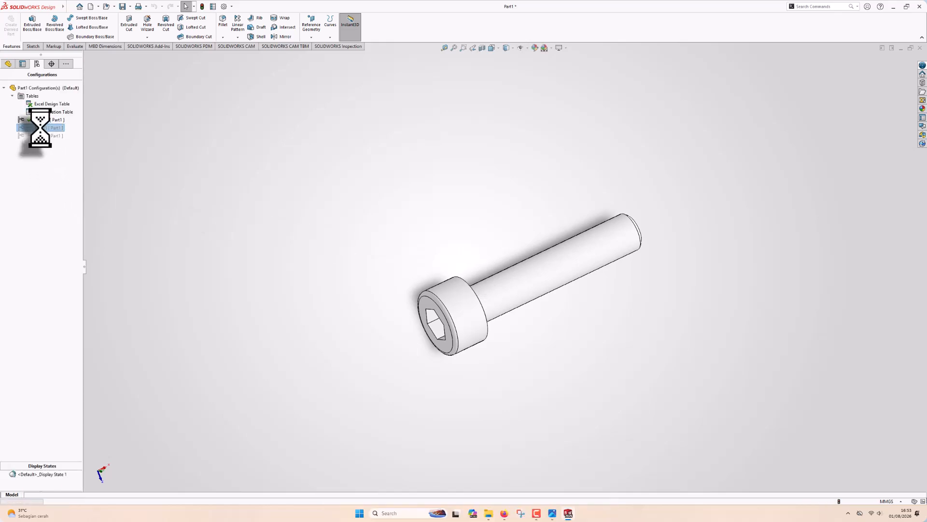
{"action": "double_click", "coordinate": [41, 135]}
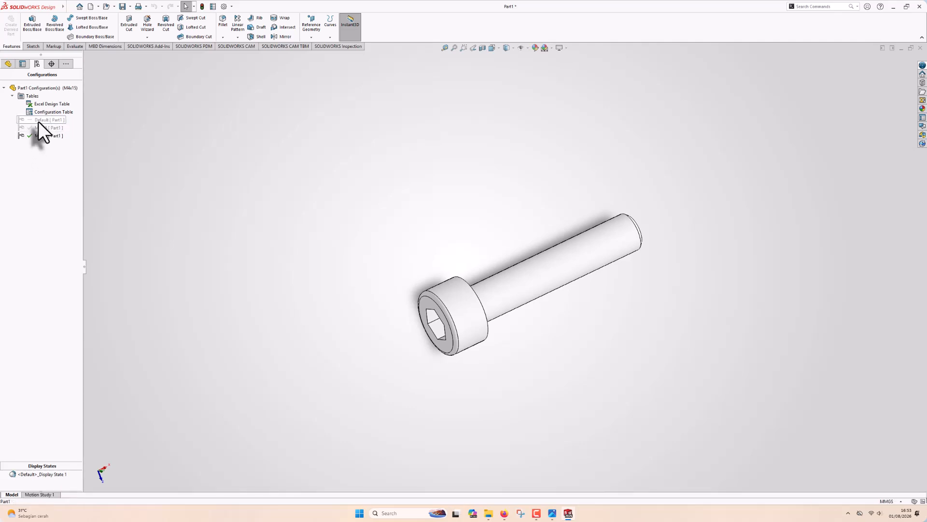
Step: Show the configuration table and add a new configuration named M5x15
{"action": "right_click", "coordinate": [40, 111]}
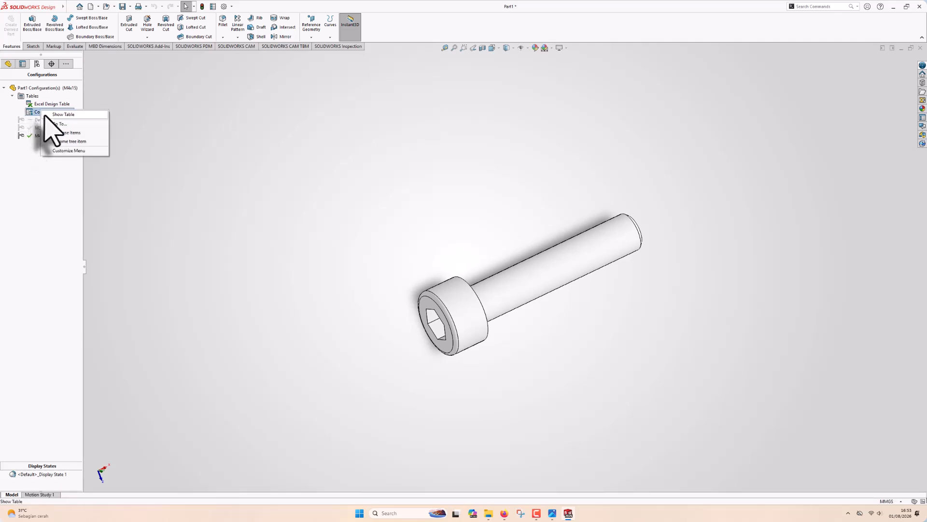
{"action": "left_click", "coordinate": [65, 125]}
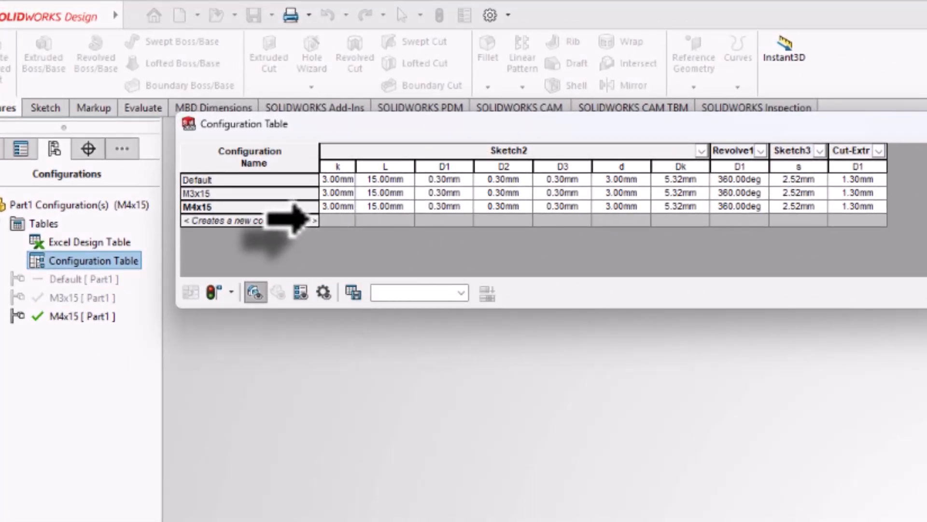
{"action": "left_click", "coordinate": [310, 220]}
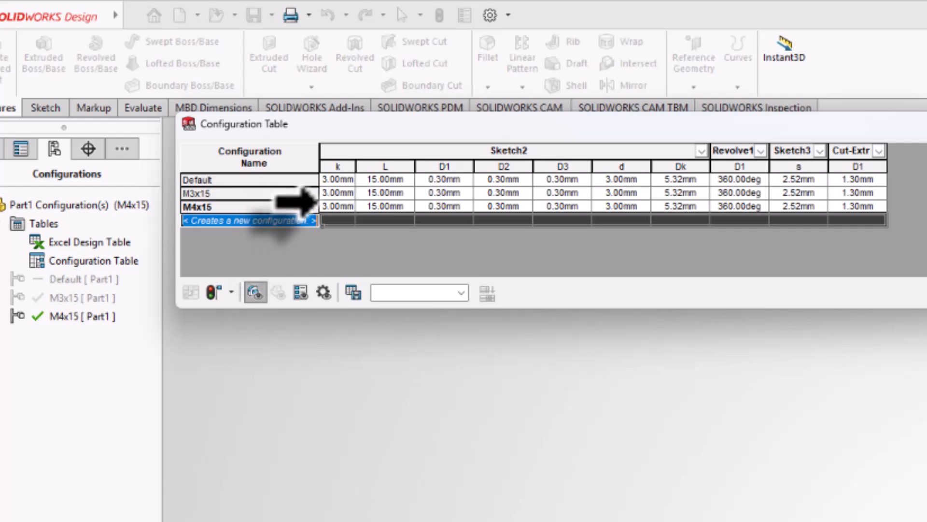
{"action": "type", "text": "M5x15"}
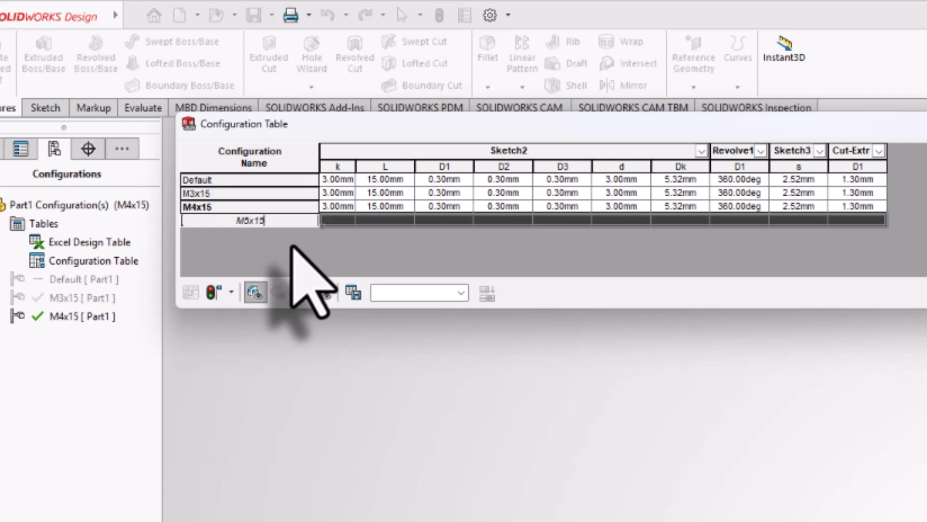
{"action": "key", "text": "Return"}
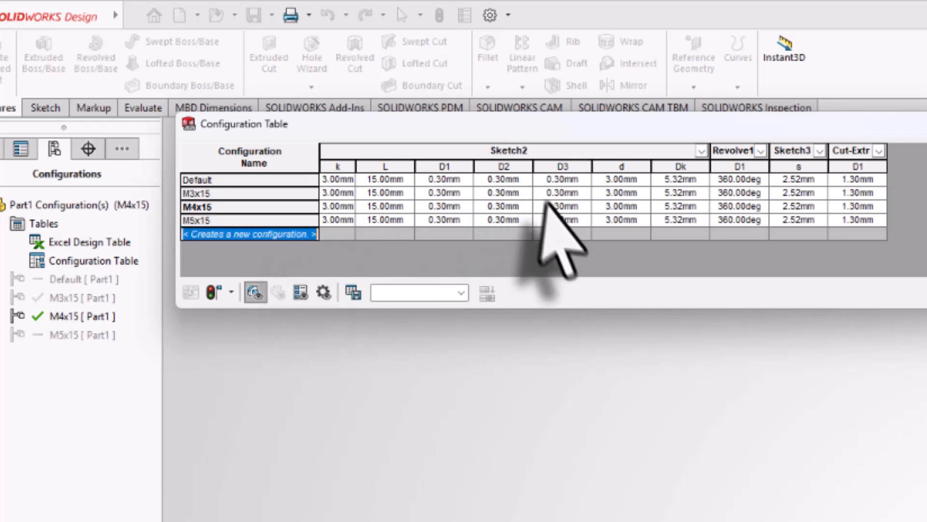
Step: Set dimension d of Sketch2 to 4 mm for the M4x15 configuration
{"action": "left_click", "coordinate": [496, 220]}
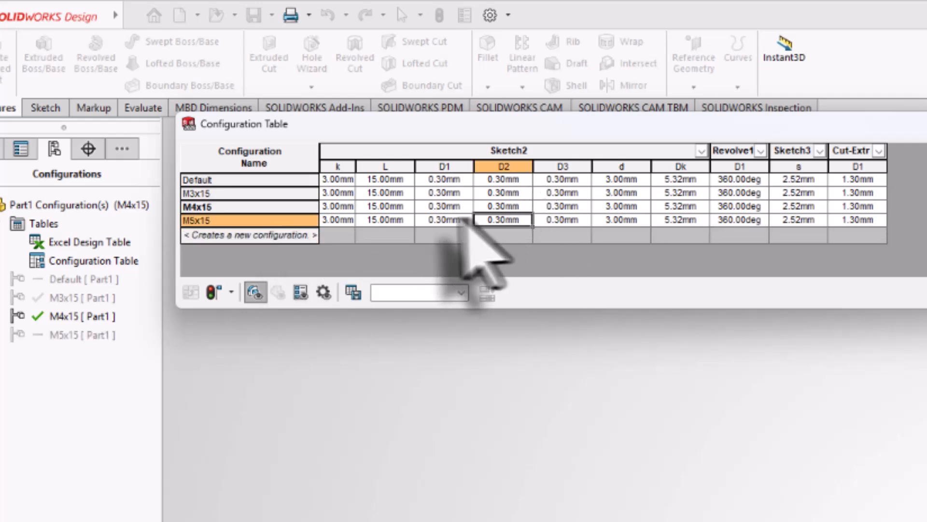
{"action": "left_click", "coordinate": [338, 220]}
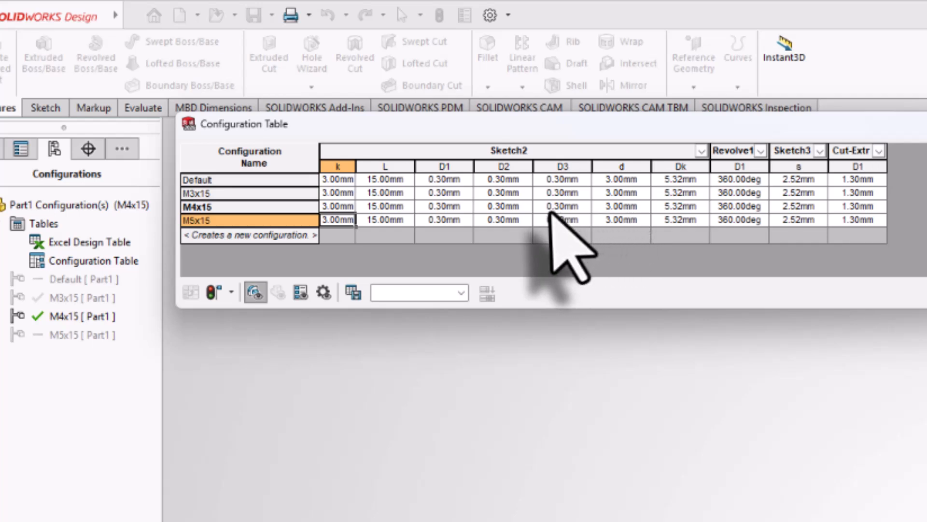
{"action": "left_click", "coordinate": [385, 206]}
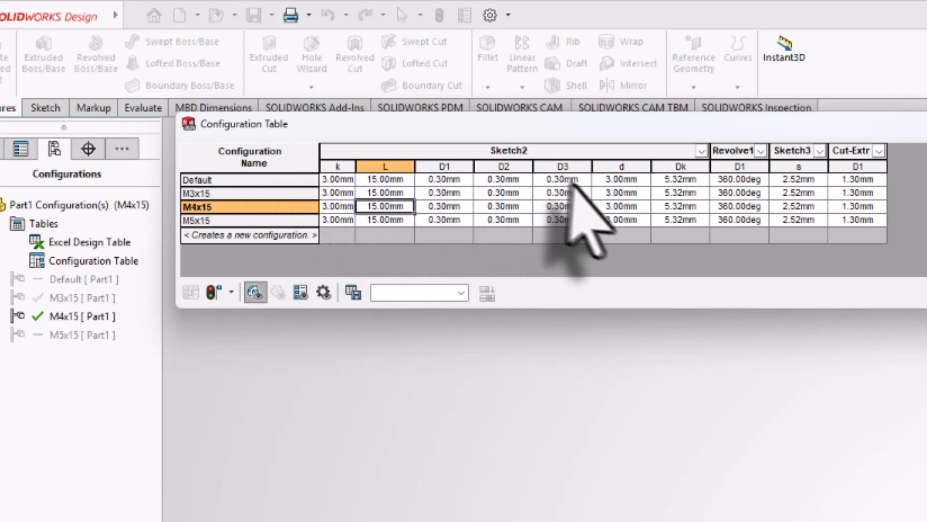
{"action": "left_click", "coordinate": [607, 206]}
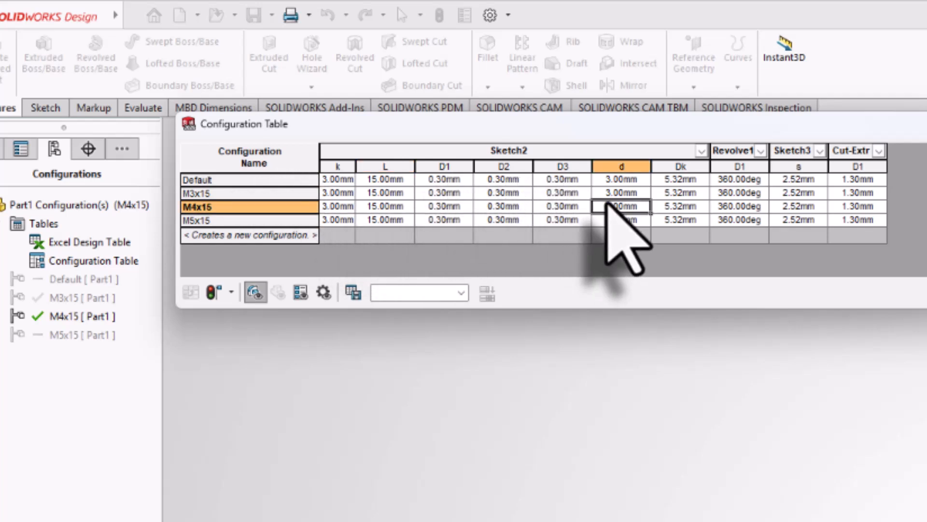
{"action": "type", "text": "4"}
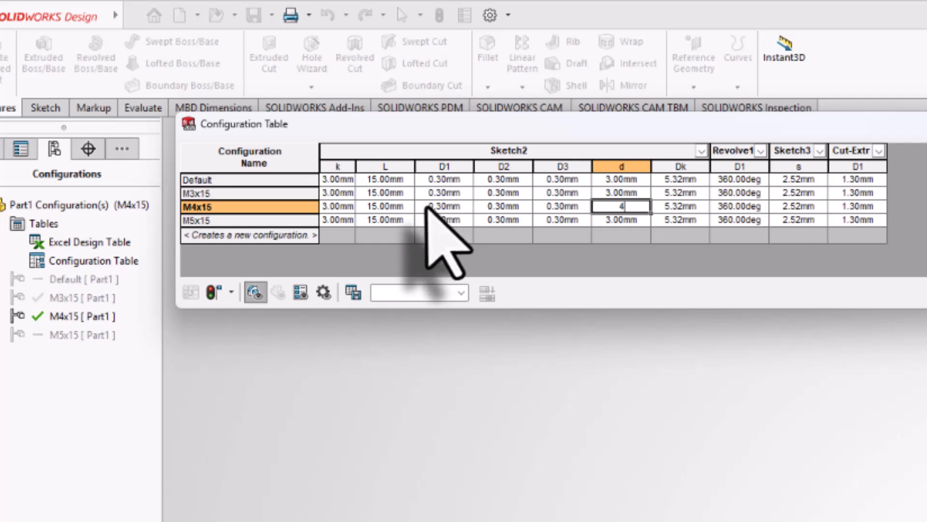
{"action": "left_click", "coordinate": [400, 206]}
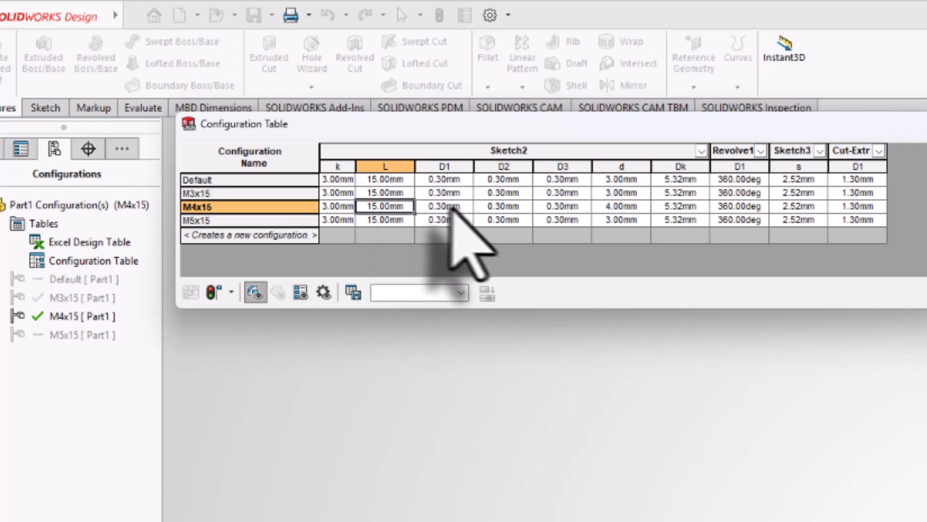
Step: Set the head diameter Dk of Sketch2 to 6.78 mm for M4x15 and 8.28 mm for M5x15
{"action": "left_click", "coordinate": [688, 207]}
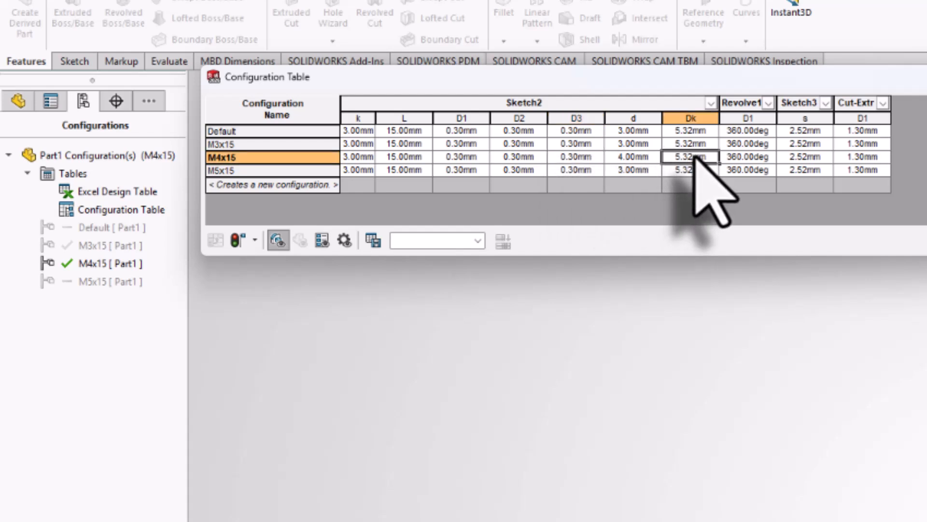
{"action": "type", "text": "6,78"}
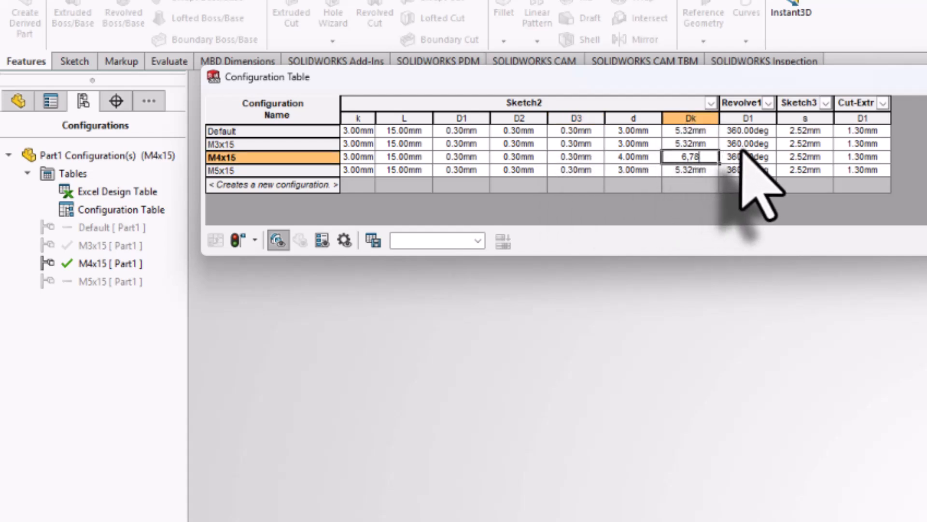
{"action": "left_click", "coordinate": [712, 170]}
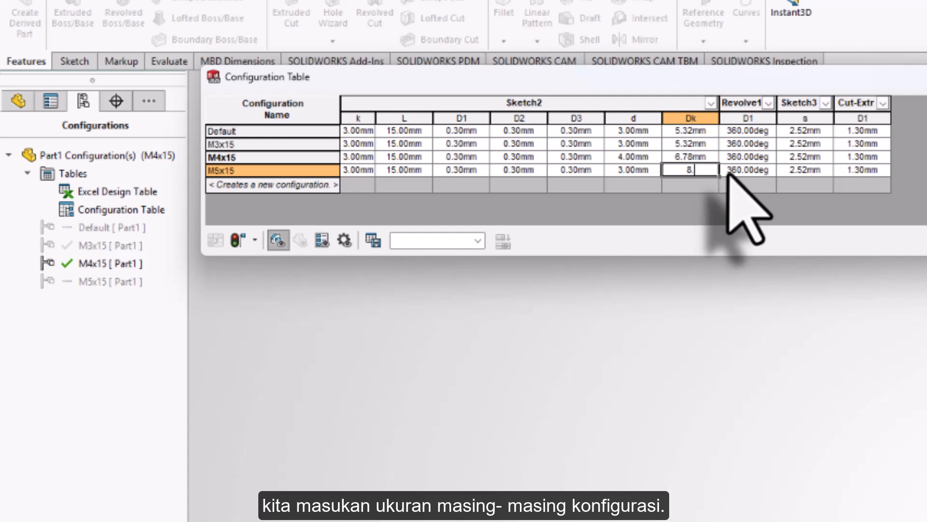
{"action": "type", "text": "2"}
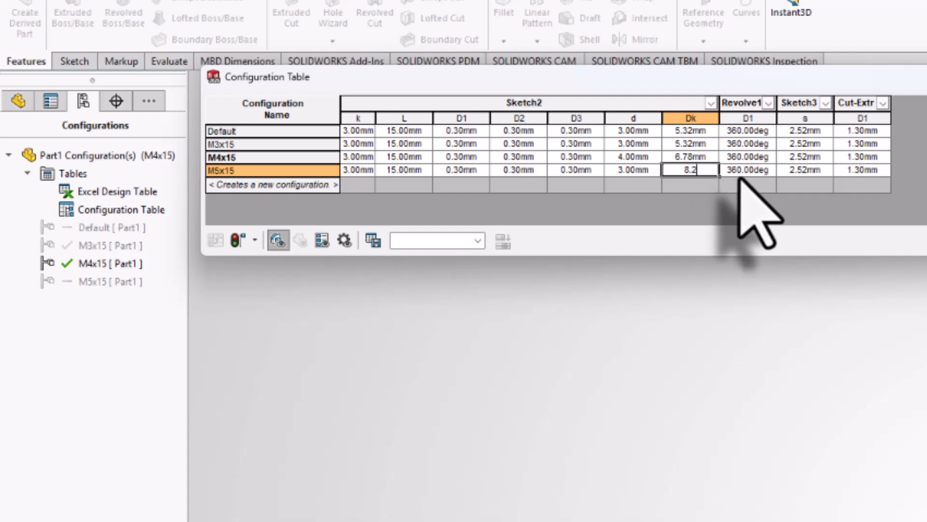
{"action": "type", "text": "8"}
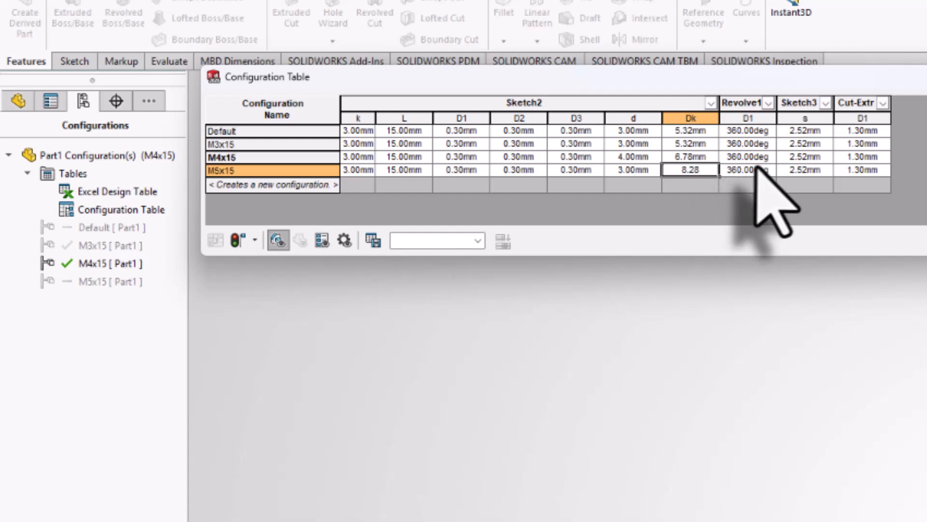
Step: Set the hex socket size s of Sketch3 to 3.02 mm for M4x15 and 4.02 mm for M5x15
{"action": "left_click", "coordinate": [806, 169]}
{"action": "left_click", "coordinate": [811, 157]}
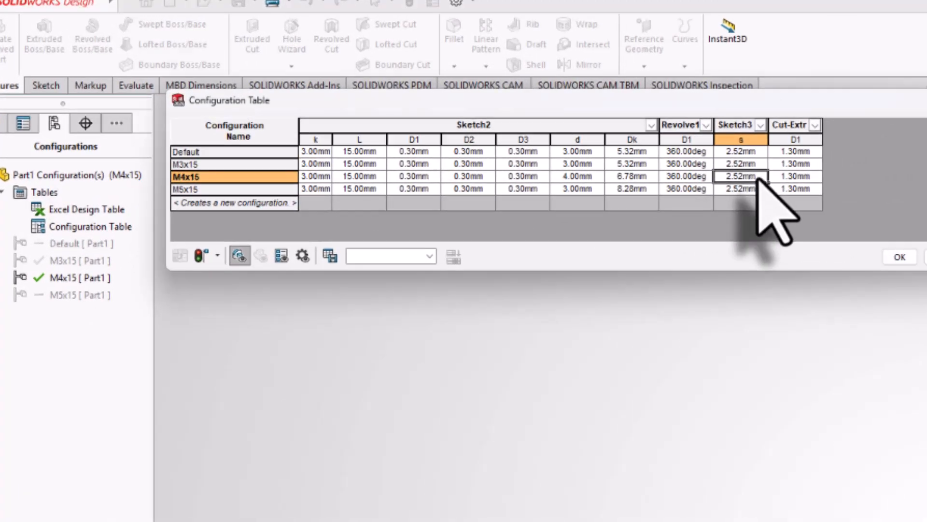
{"action": "type", "text": "3.02"}
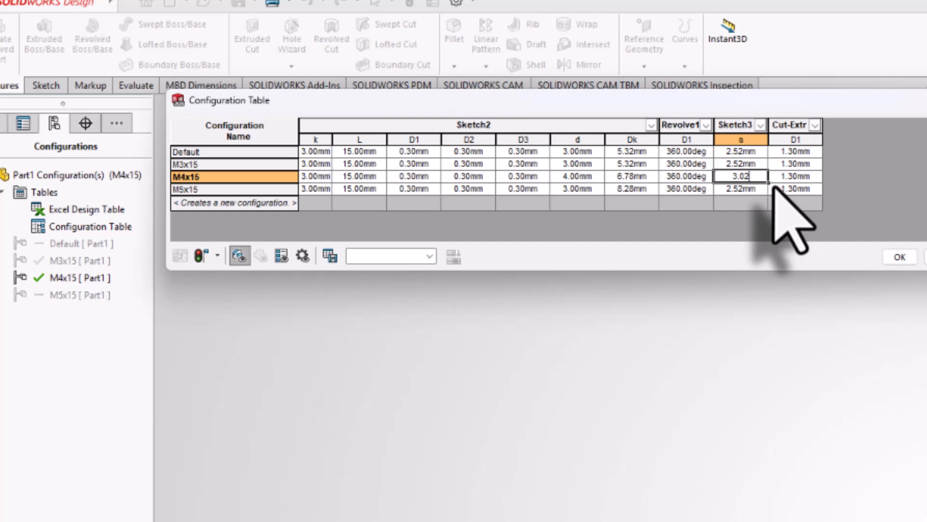
{"action": "left_click", "coordinate": [751, 190]}
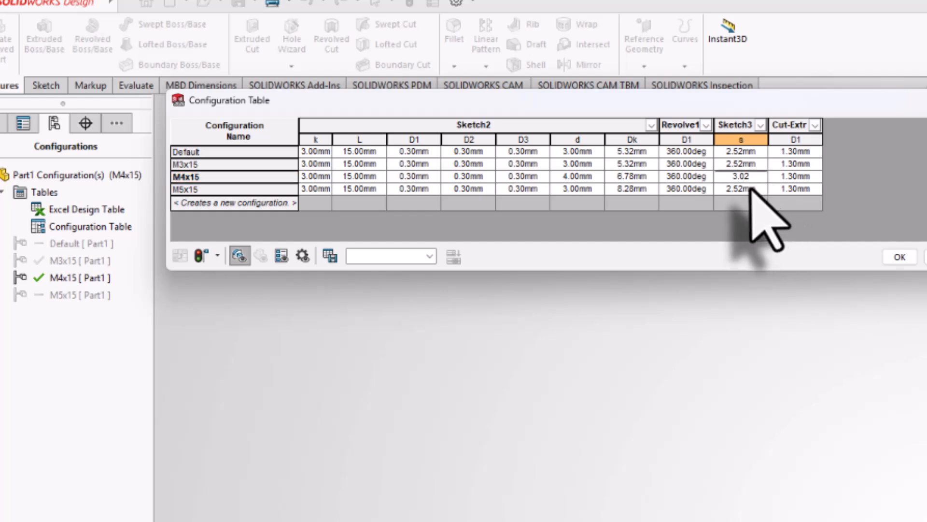
{"action": "type", "text": "4.02"}
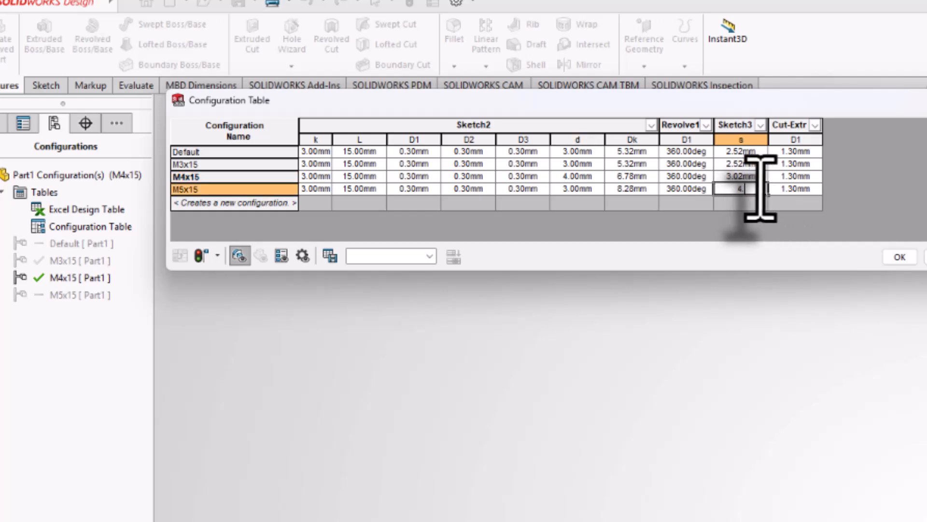
{"action": "left_click", "coordinate": [786, 190]}
Step: Delete the Default configuration from the configuration table
{"action": "left_click", "coordinate": [792, 166]}
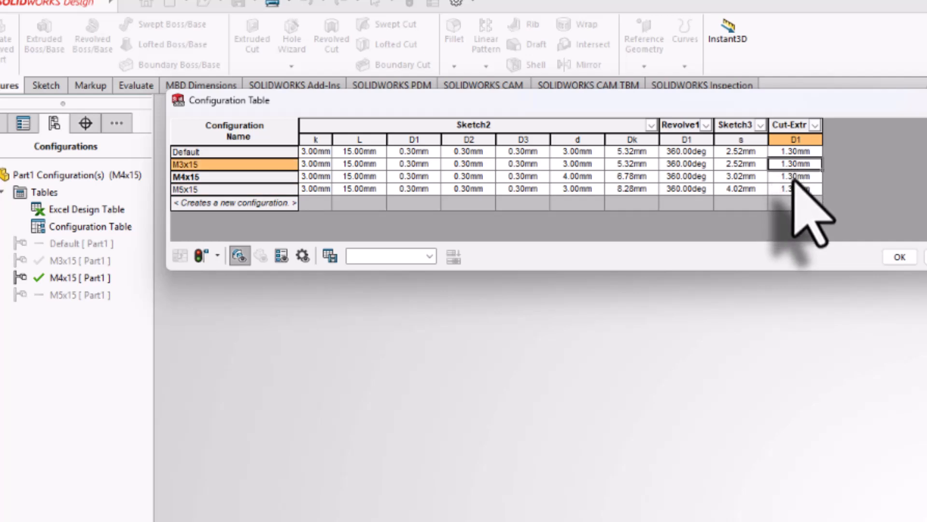
{"action": "left_click", "coordinate": [792, 176]}
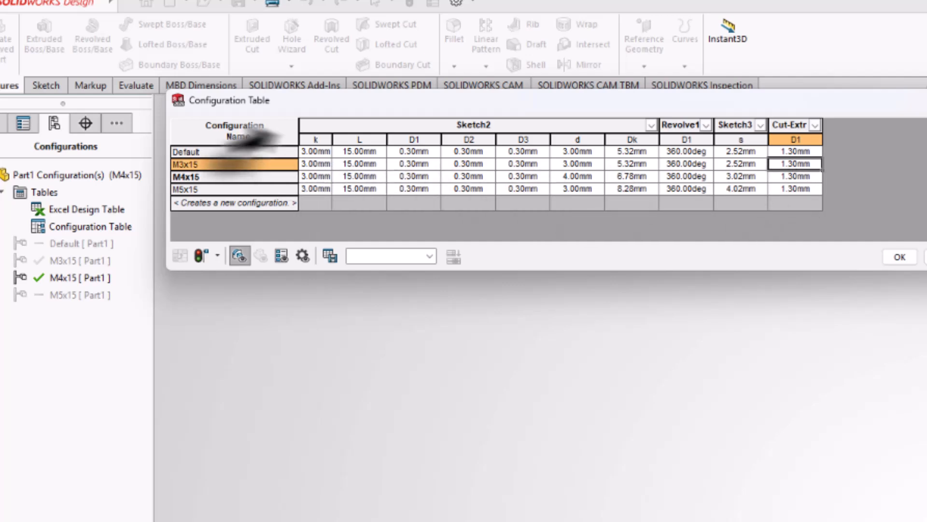
{"action": "left_click", "coordinate": [208, 152]}
{"action": "right_click", "coordinate": [203, 152]}
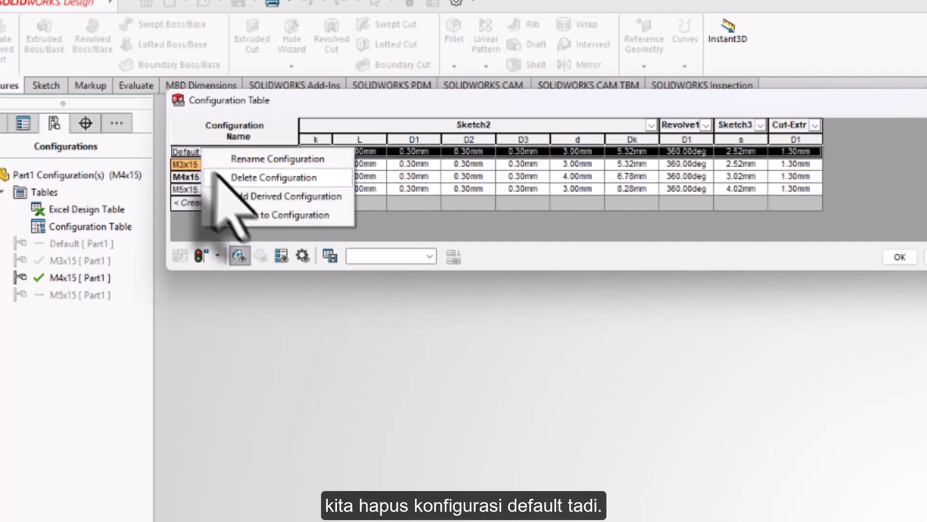
{"action": "left_click", "coordinate": [239, 178]}
Step: Set the Cut-Extrude depth D1 to 2 mm for M4x15 and 2.5 mm for M5x15
{"action": "left_click", "coordinate": [795, 175]}
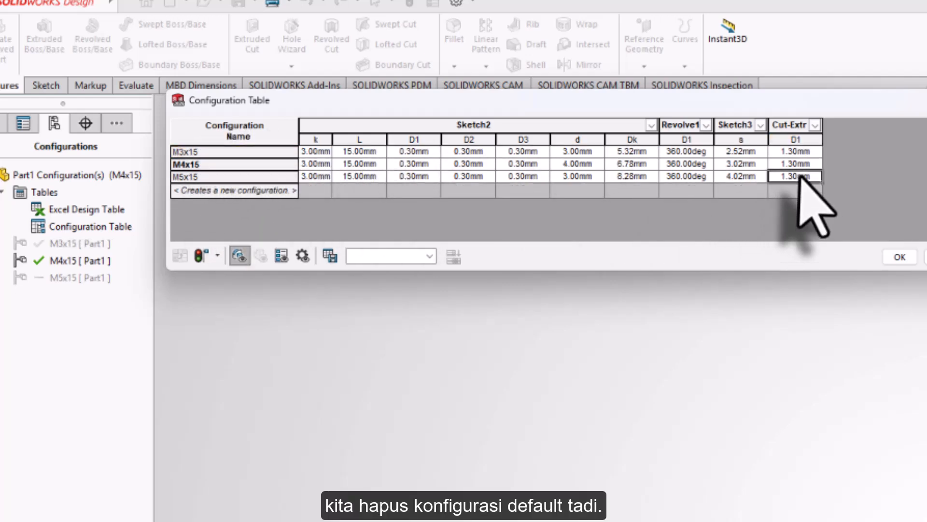
{"action": "left_click", "coordinate": [798, 164]}
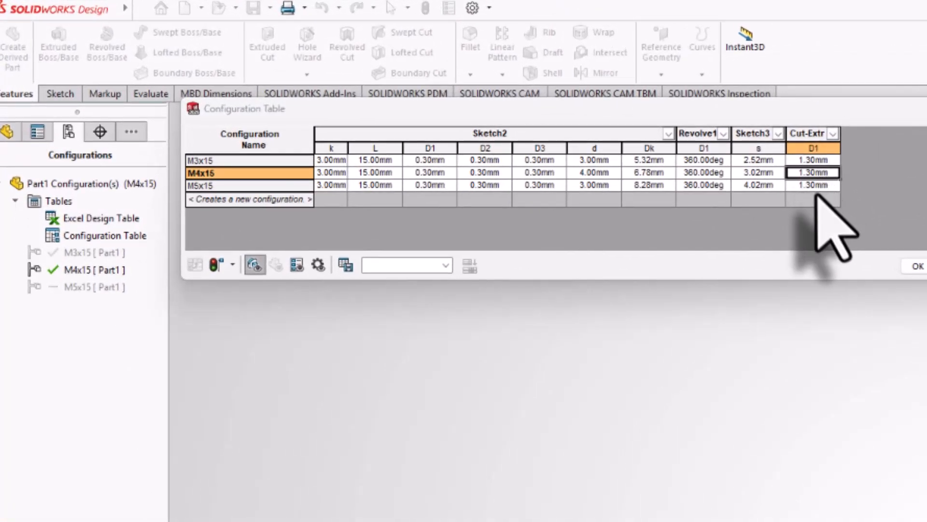
{"action": "type", "text": "2"}
{"action": "left_click", "coordinate": [815, 186]}
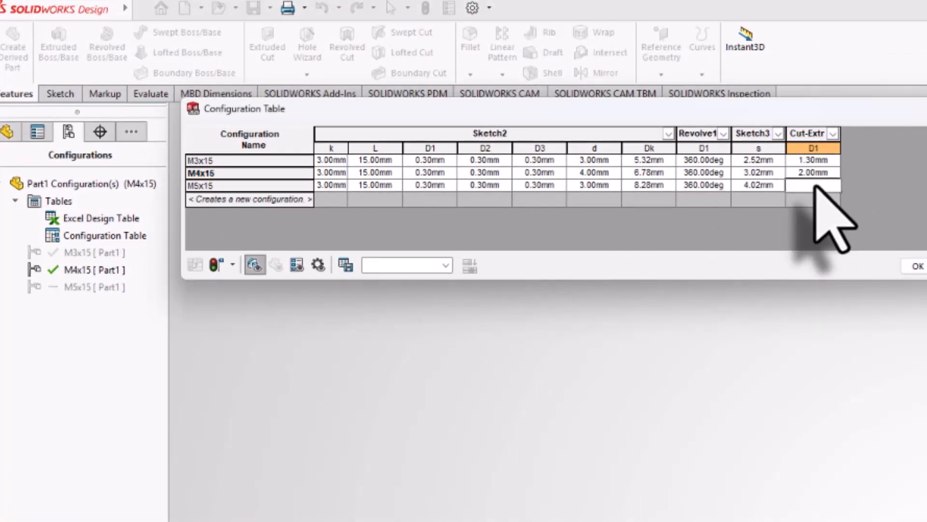
{"action": "type", "text": "2."}
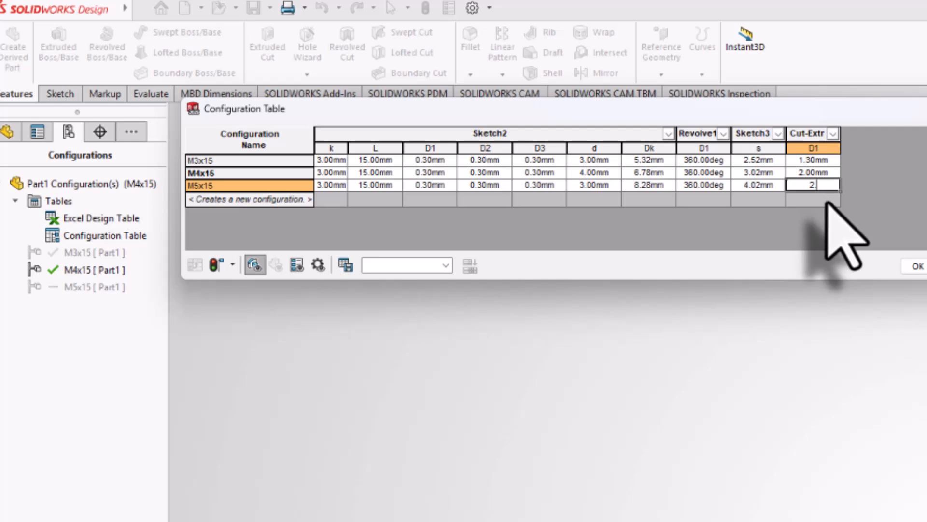
{"action": "type", "text": "5"}
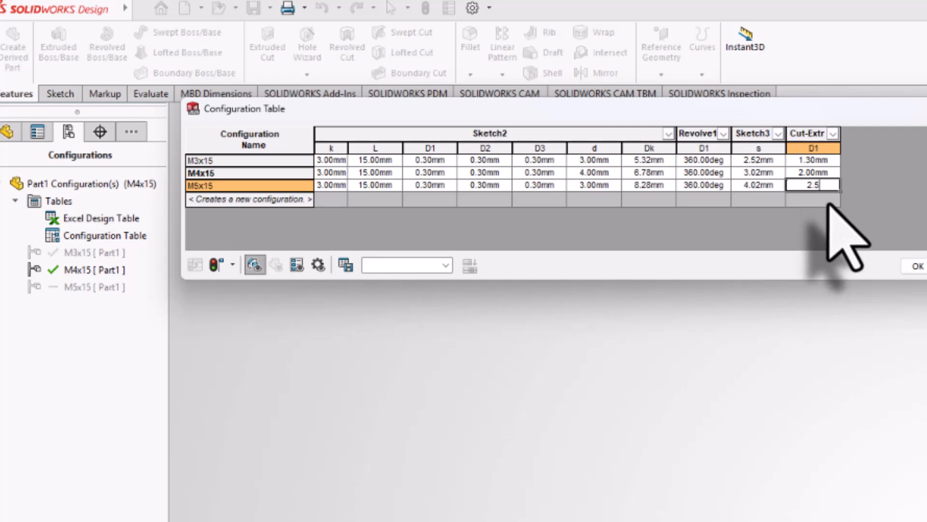
{"action": "left_click", "coordinate": [782, 186]}
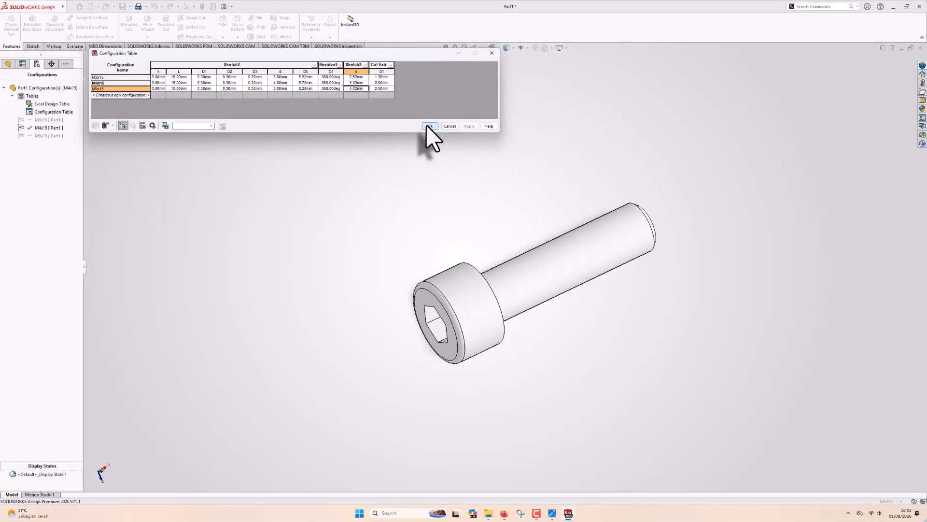
Step: Apply the configuration table changes and activate the M5x15 configuration to check its geometry
{"action": "left_click", "coordinate": [430, 126]}
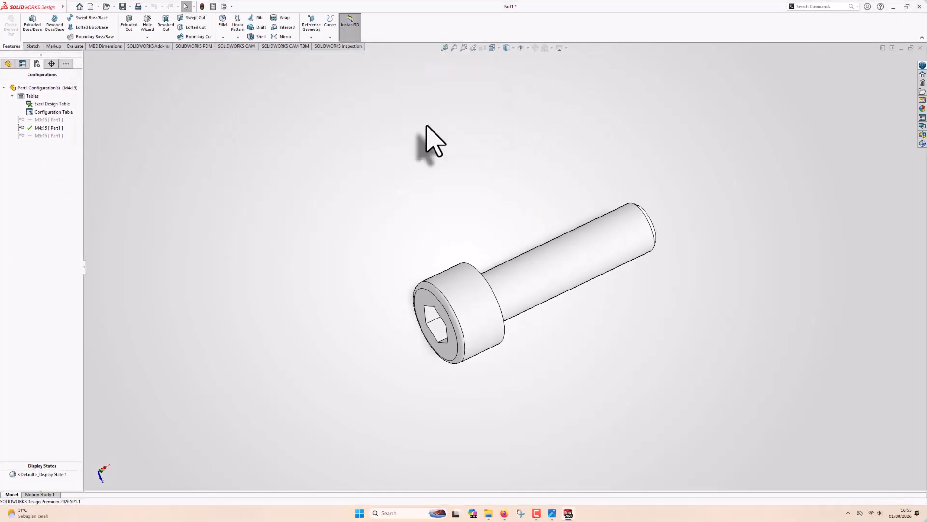
{"action": "double_click", "coordinate": [52, 128]}
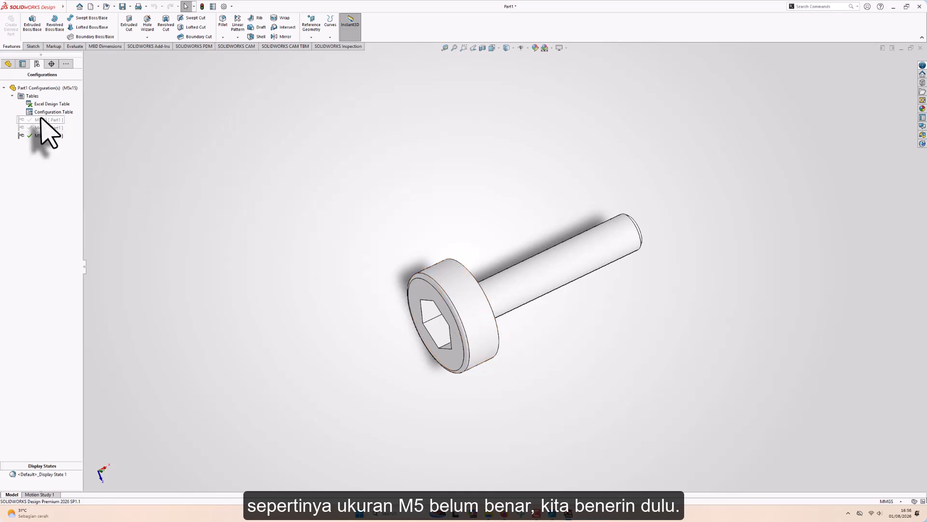
Step: Set the Sketch2 diameter d to 5 mm for M5x15 in the configuration table, and activate the M3x15 configuration to check its geometry
{"action": "right_click", "coordinate": [51, 112]}
{"action": "left_click", "coordinate": [68, 117]}
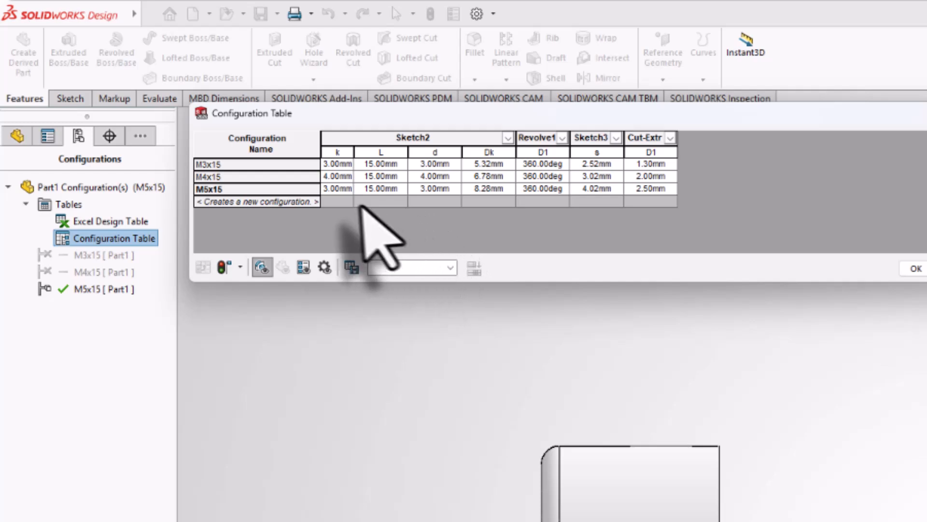
{"action": "left_click", "coordinate": [439, 188]}
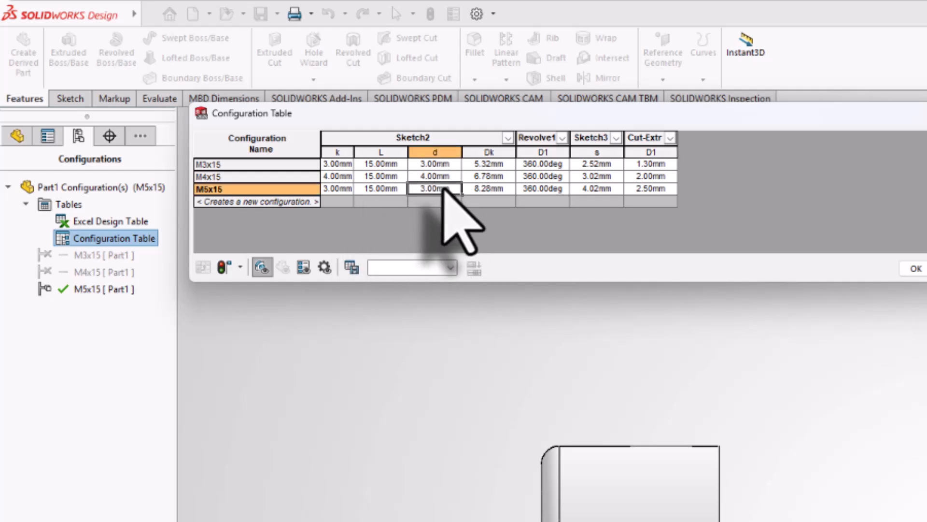
{"action": "type", "text": "6"}
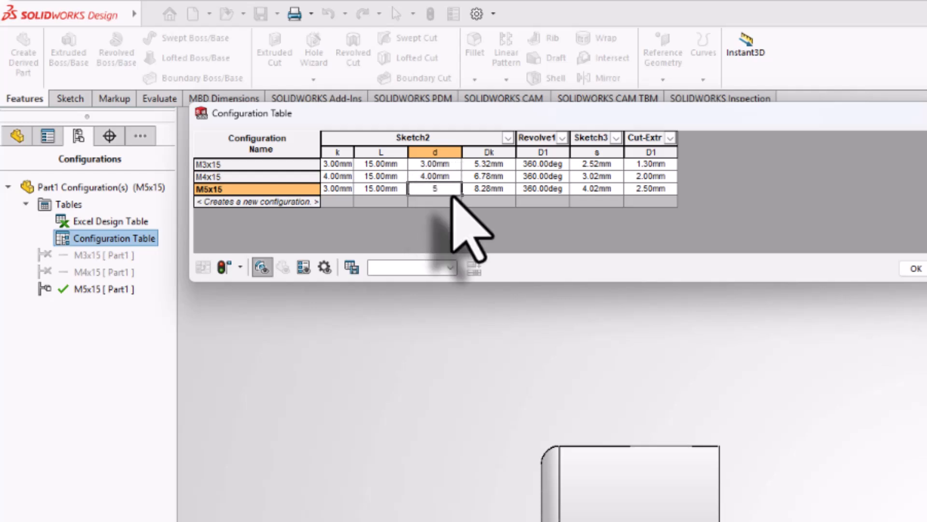
{"action": "key", "text": "Tab"}
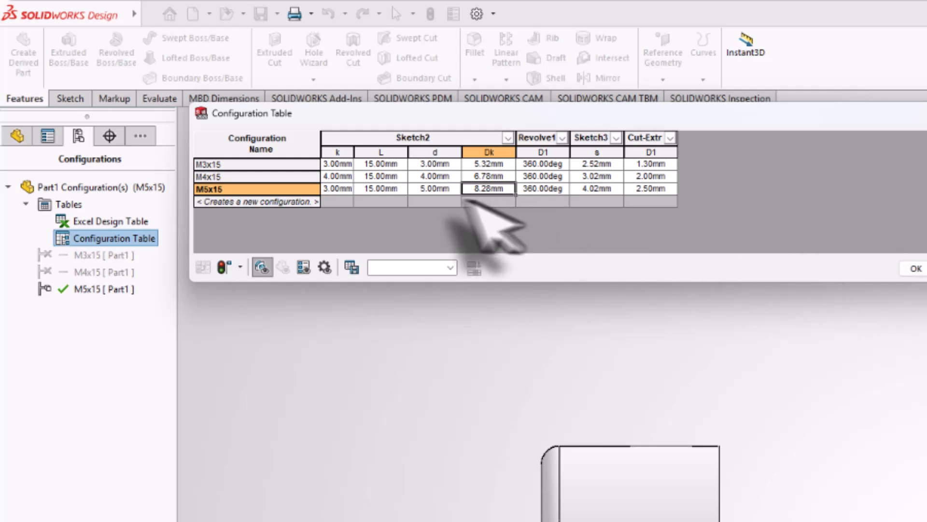
{"action": "left_click", "coordinate": [926, 269]}
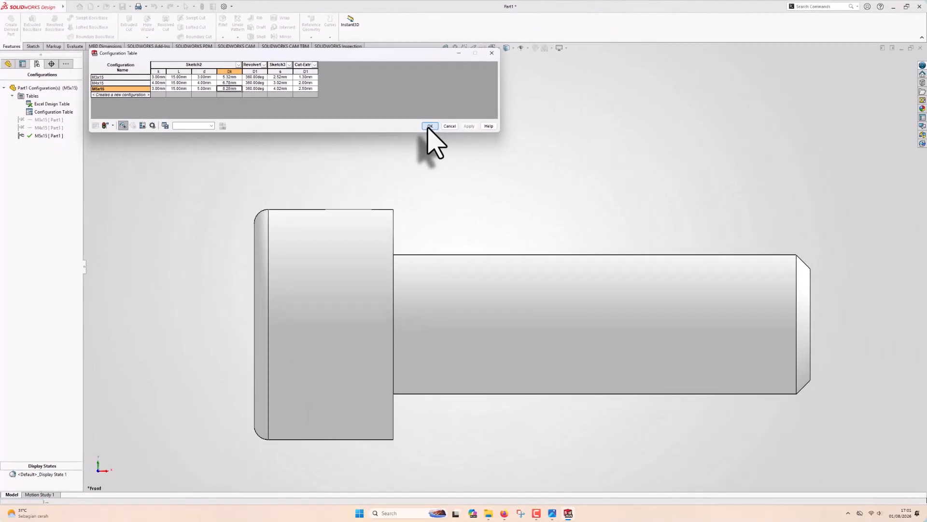
{"action": "left_click", "coordinate": [916, 268]}
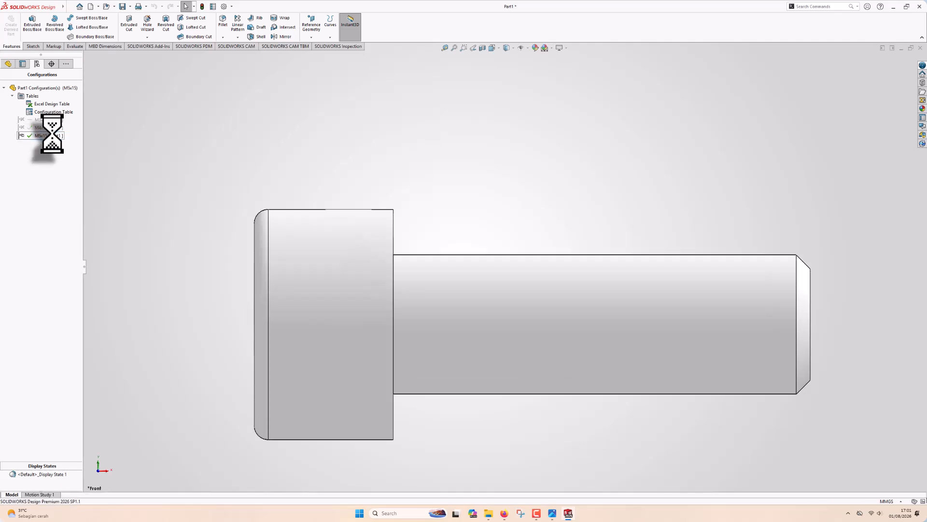
{"action": "double_click", "coordinate": [53, 121]}
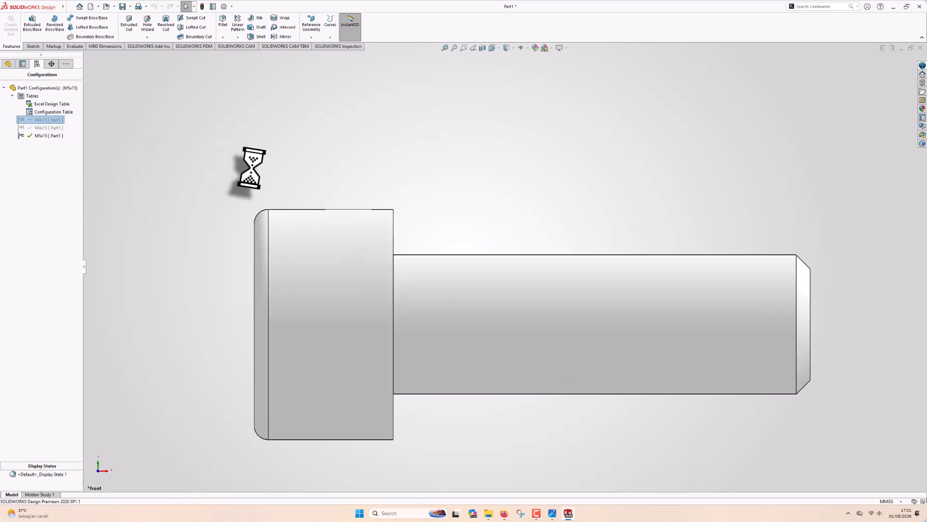
{"action": "middle_click_drag", "start_coordinate": [299, 218], "coordinate": [372, 383]}
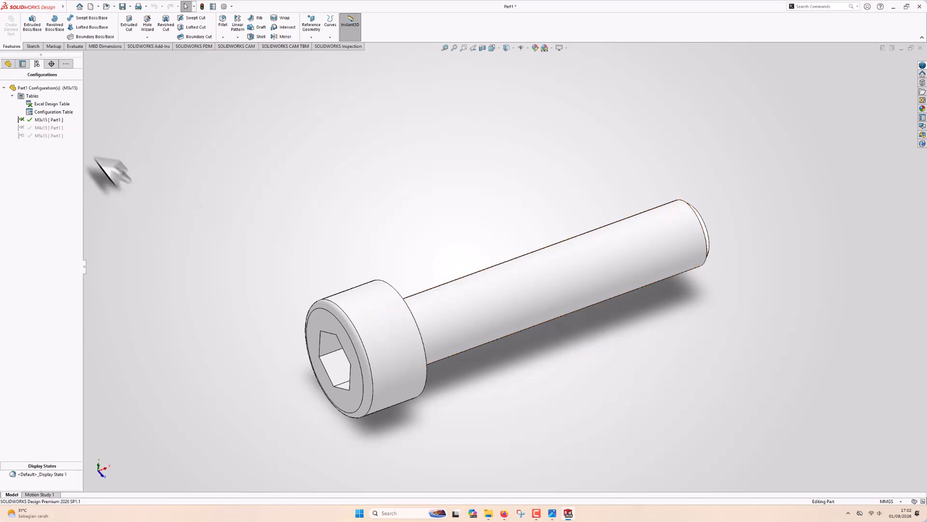
Step: Add a derived configuration named M5x10 under M5x15 in the configuration table
{"action": "right_click", "coordinate": [48, 112]}
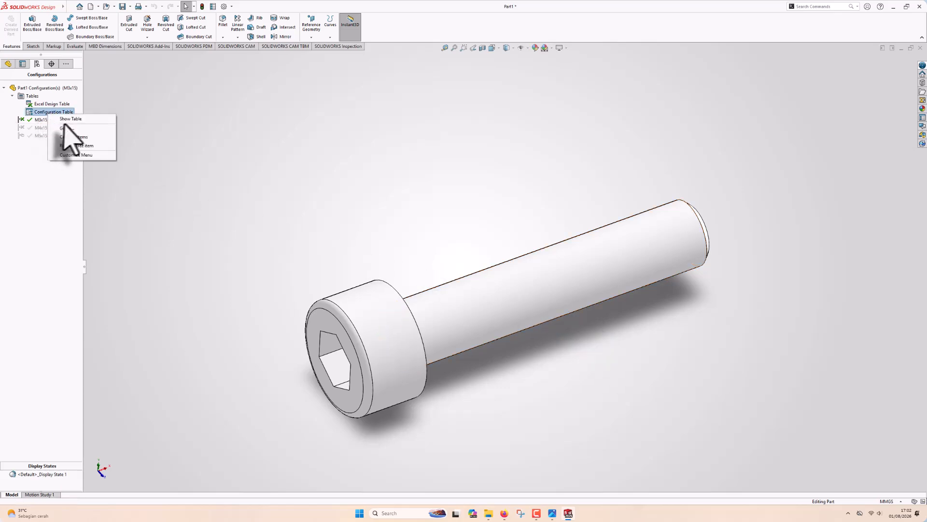
{"action": "left_click", "coordinate": [69, 119]}
{"action": "double_click", "coordinate": [145, 82]}
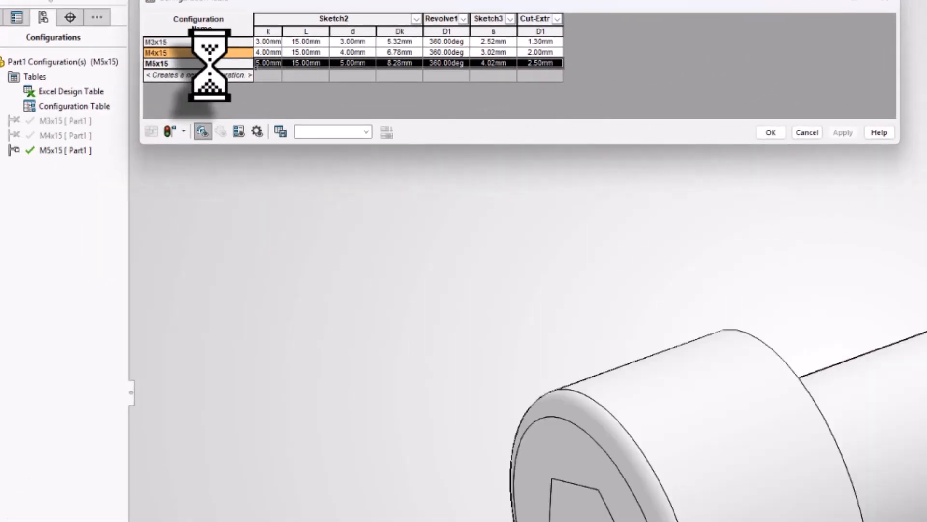
{"action": "right_click", "coordinate": [206, 62]}
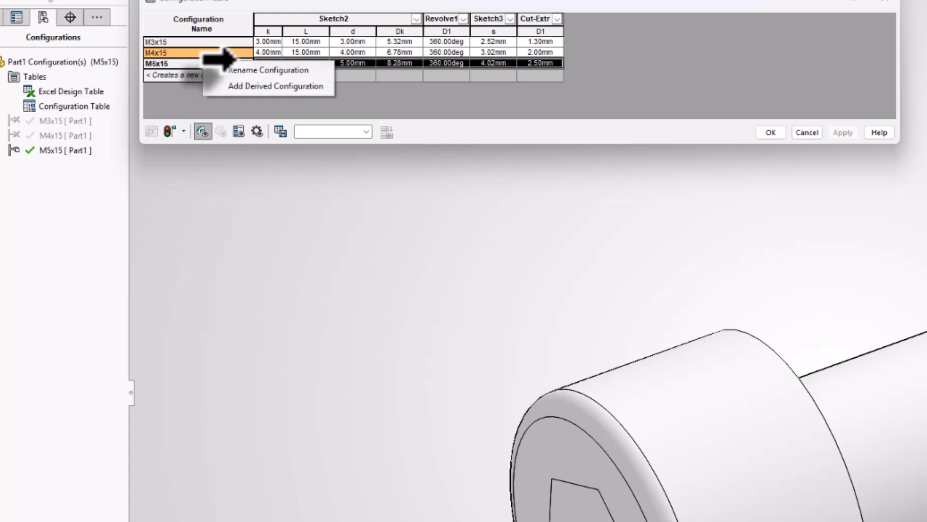
{"action": "left_click", "coordinate": [248, 87]}
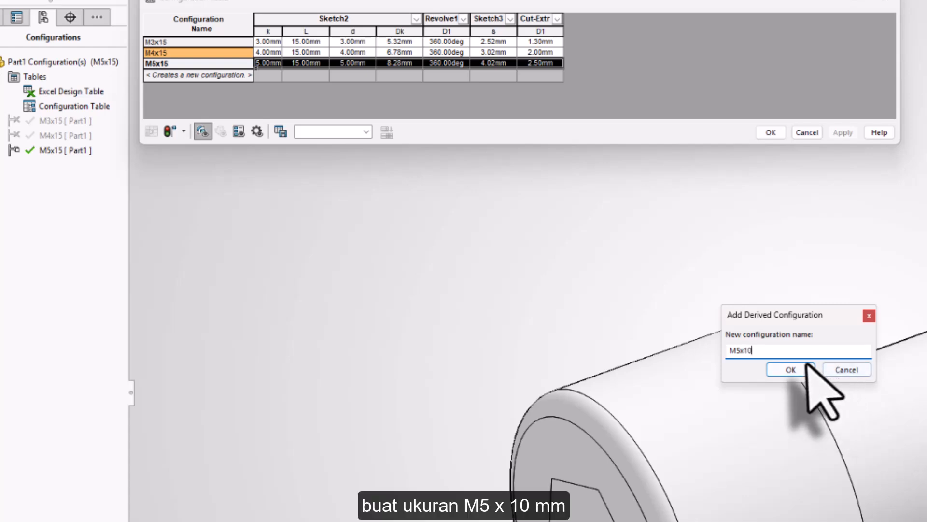
{"action": "left_click", "coordinate": [787, 369]}
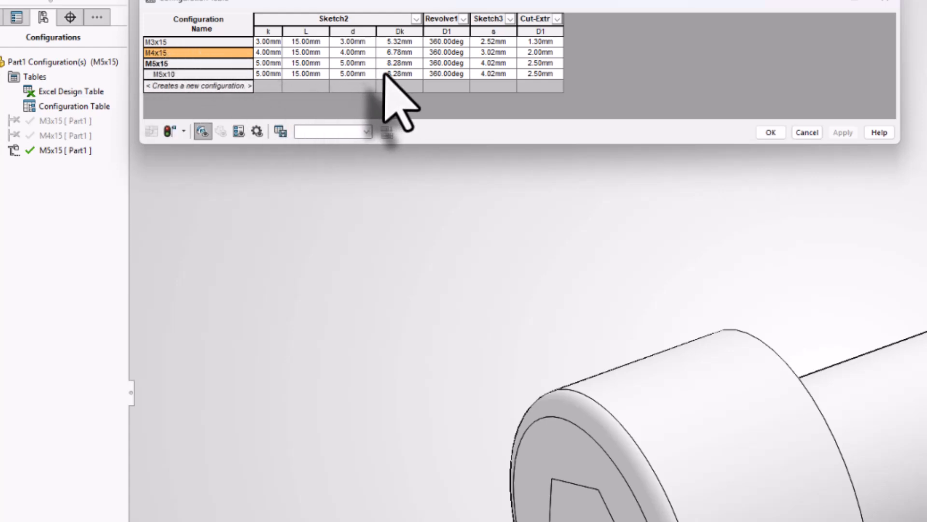
Step: Set the Sketch2 length L to 10 mm for M5x10, and activate that configuration to check the bolt length
{"action": "left_click", "coordinate": [306, 73]}
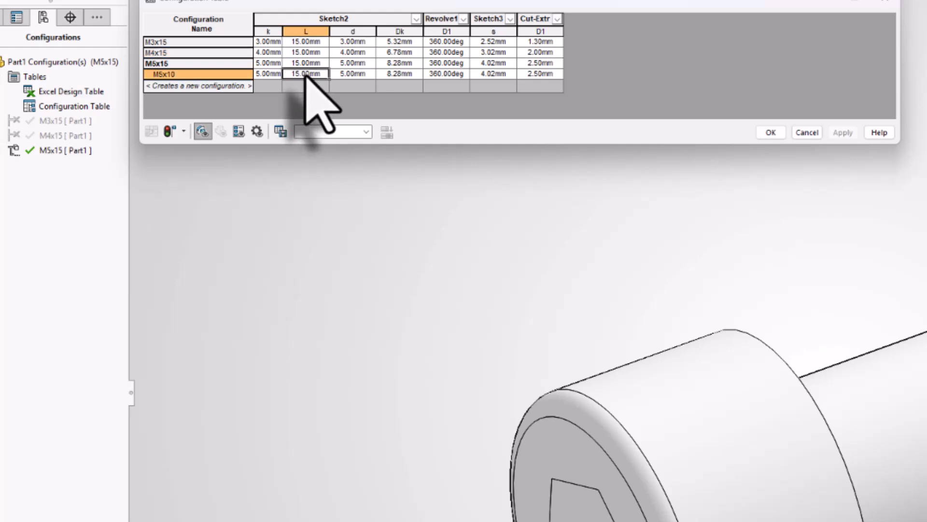
{"action": "type", "text": "1"}
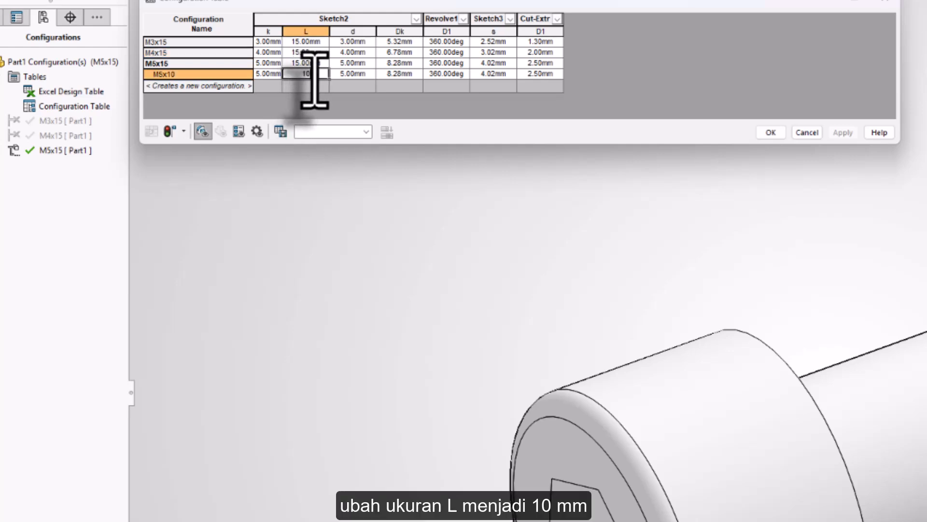
{"action": "type", "text": "0"}
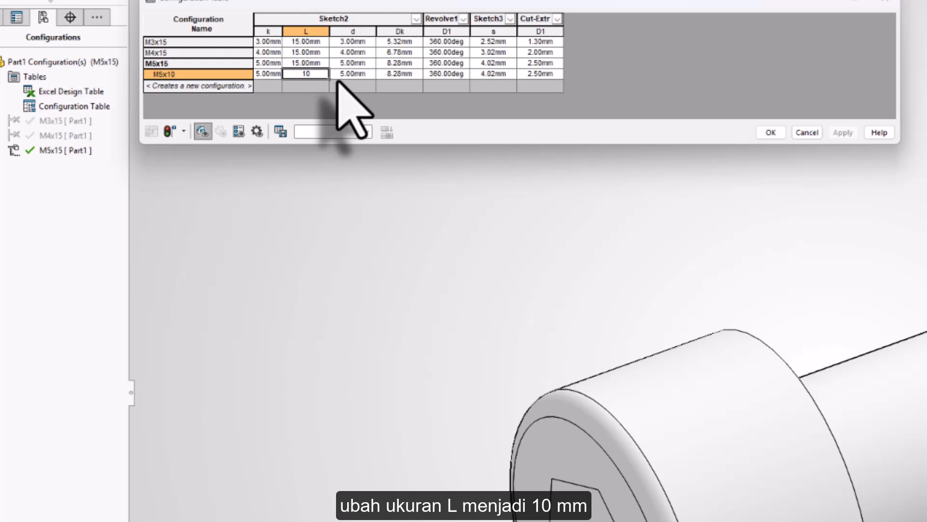
{"action": "key", "text": "Return"}
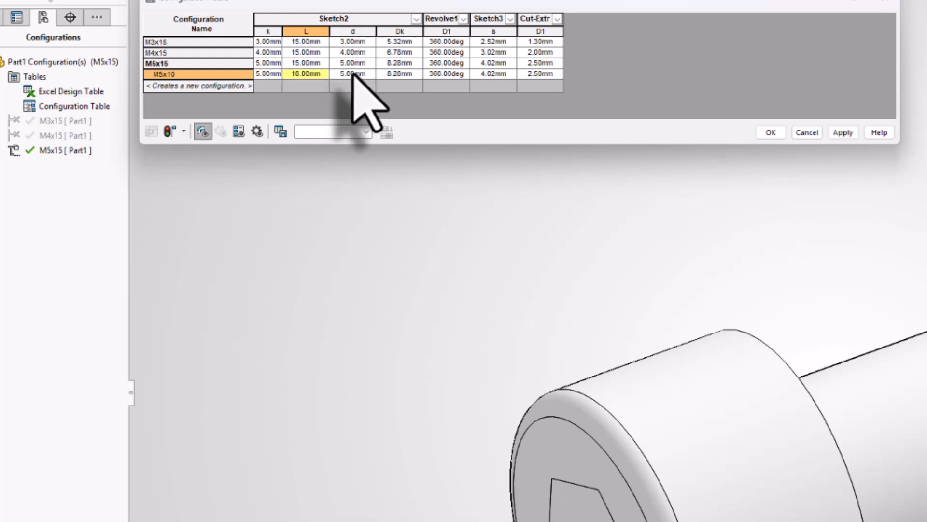
{"action": "left_click", "coordinate": [311, 63]}
{"action": "left_click", "coordinate": [267, 63]}
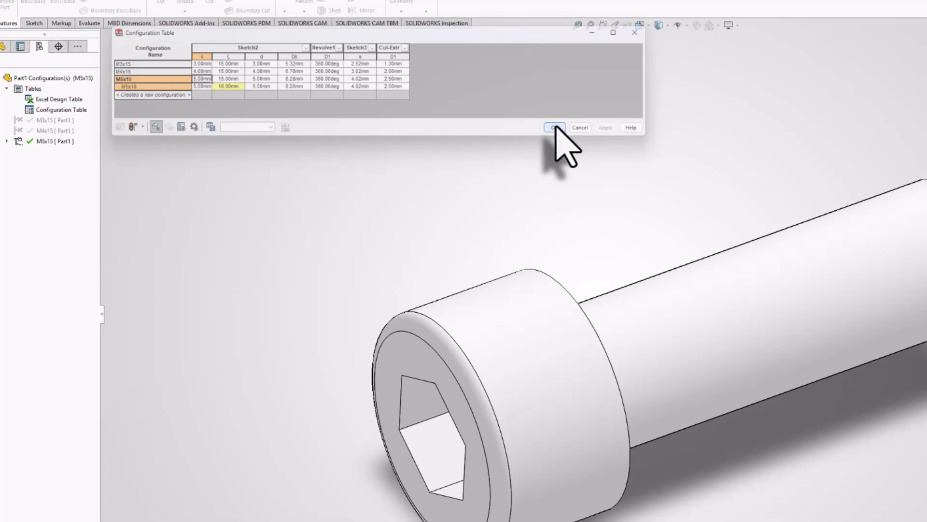
{"action": "left_click", "coordinate": [770, 132]}
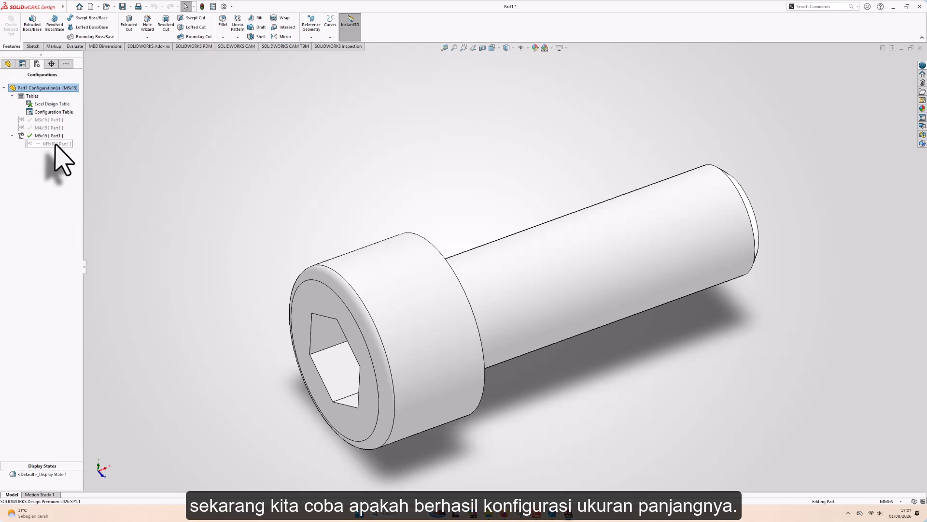
{"action": "double_click", "coordinate": [55, 144]}
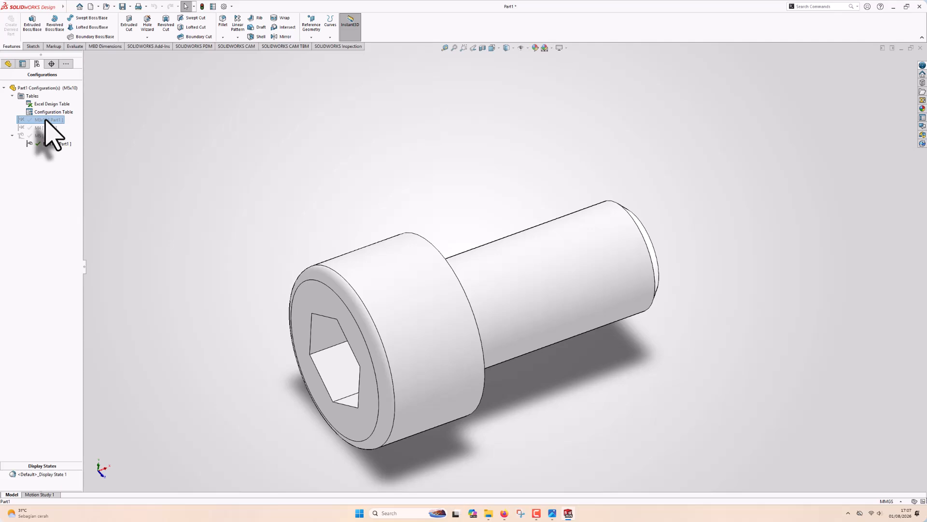
Step: Rename the M3x15, M4x15 and M5x15 parent configurations to M3, M4 and M5, and add a derived configuration M5x15 under M5
{"action": "left_click", "coordinate": [42, 120]}
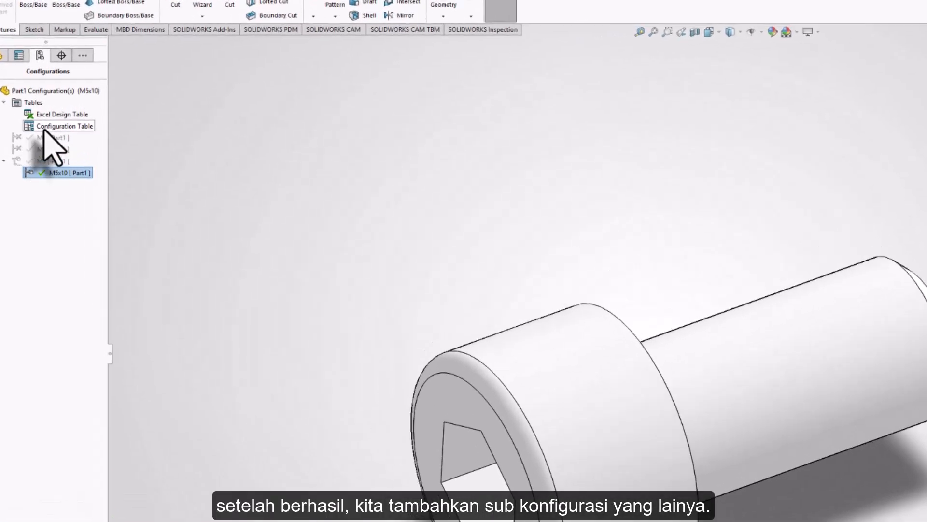
{"action": "right_click", "coordinate": [48, 112]}
{"action": "left_click", "coordinate": [63, 119]}
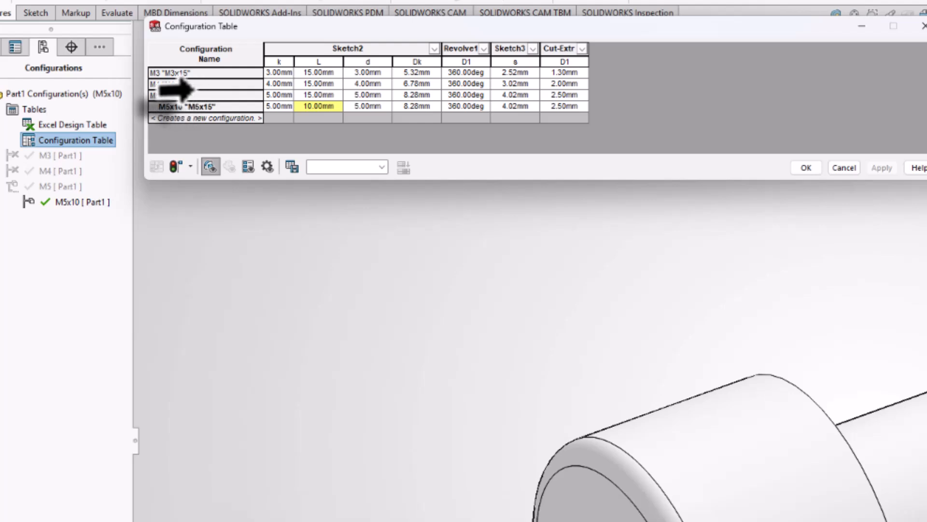
{"action": "left_click", "coordinate": [199, 106]}
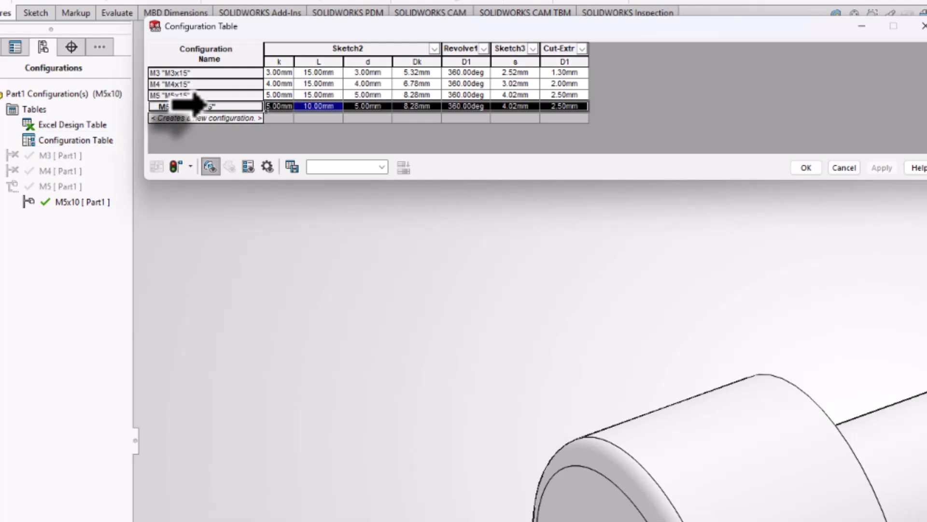
{"action": "right_click", "coordinate": [173, 106]}
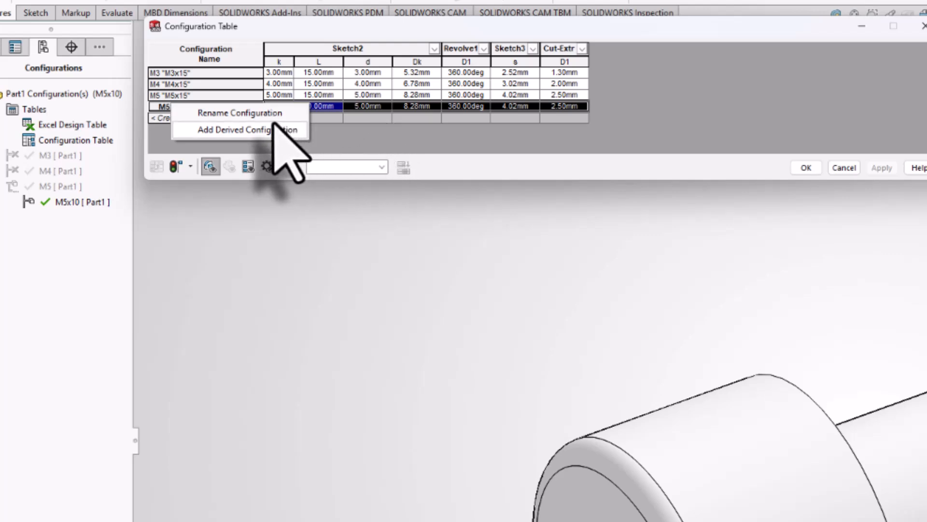
{"action": "left_click", "coordinate": [393, 131]}
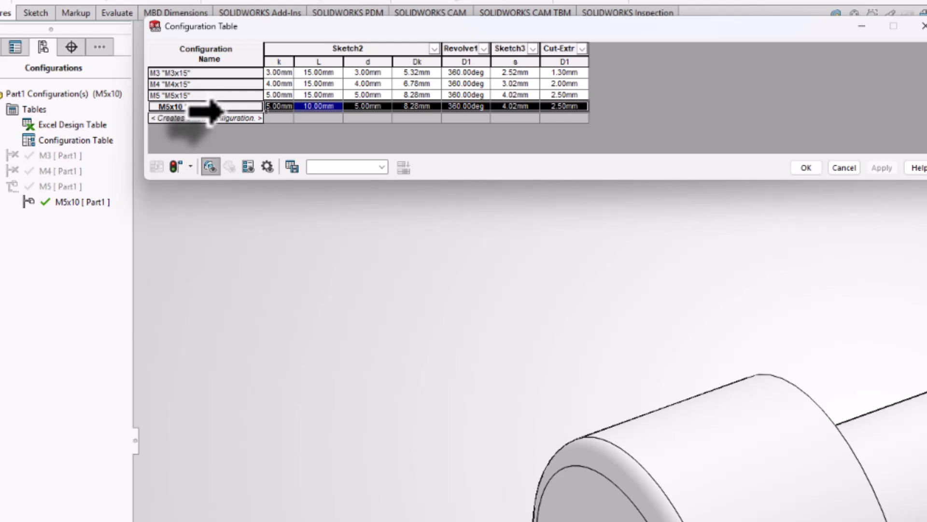
{"action": "right_click", "coordinate": [174, 94]}
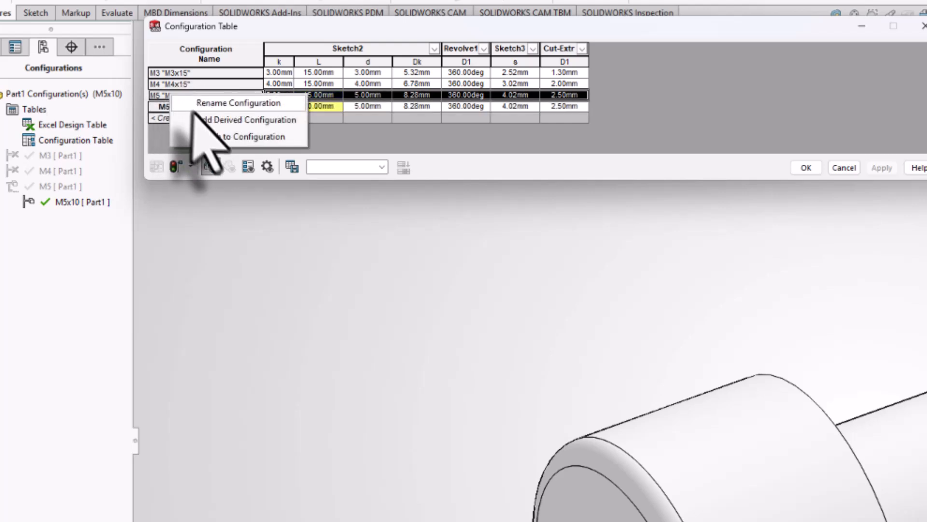
{"action": "left_click", "coordinate": [208, 120]}
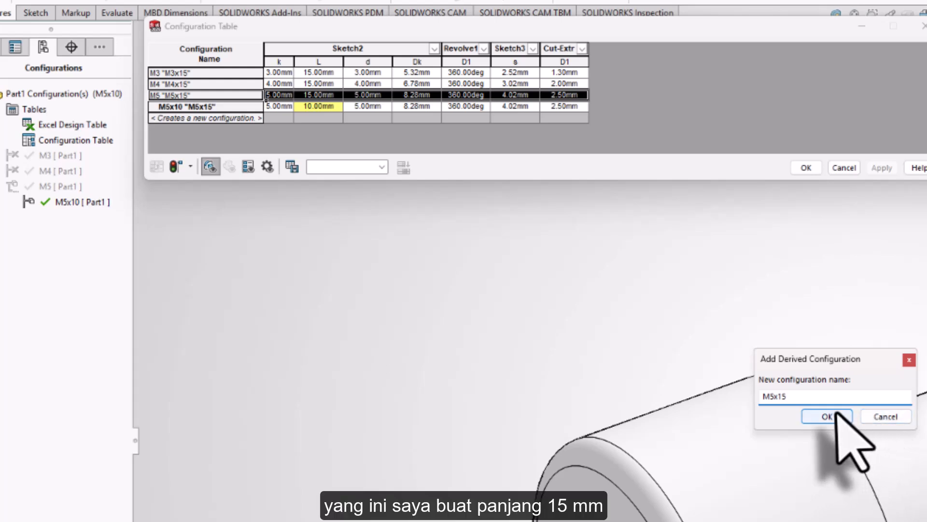
{"action": "left_click", "coordinate": [833, 416]}
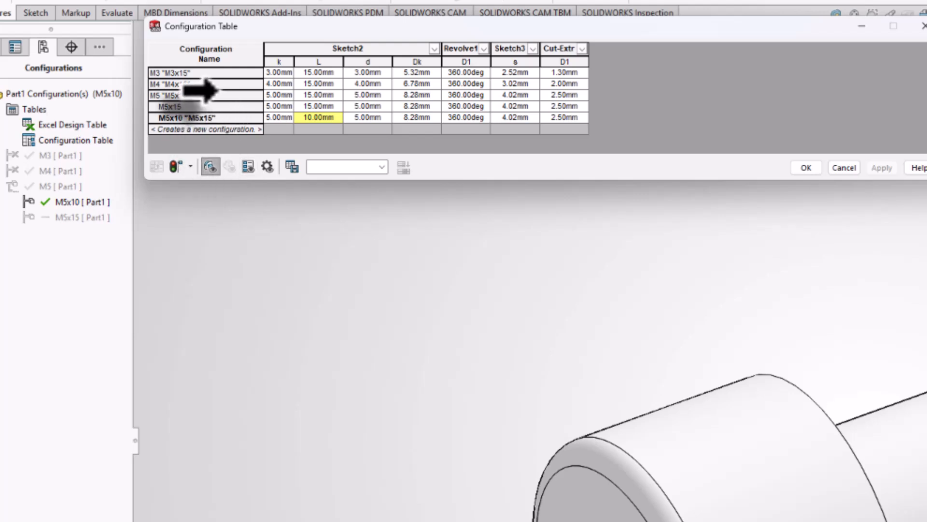
Step: Try to rename the M5 "M5x15" entry in the configuration table to plain M5
{"action": "left_click", "coordinate": [205, 95]}
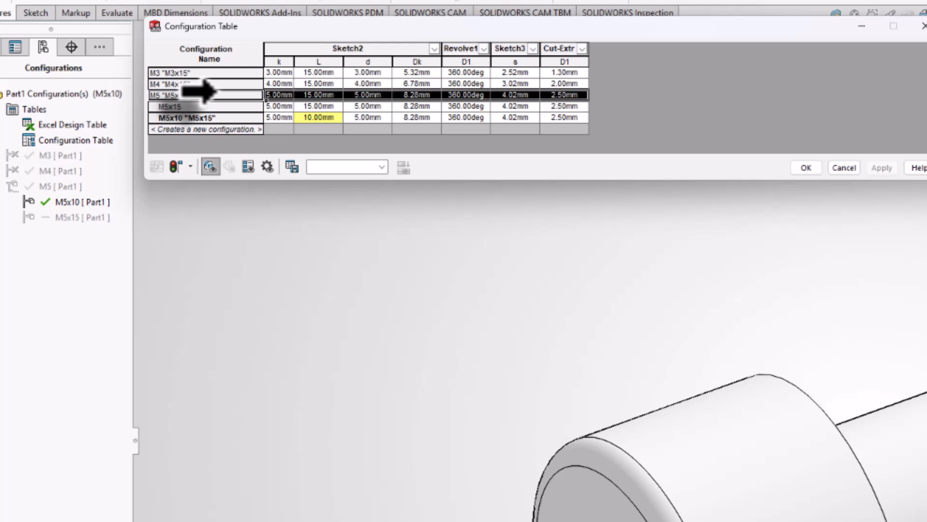
{"action": "right_click", "coordinate": [204, 92]}
{"action": "left_click", "coordinate": [217, 154]}
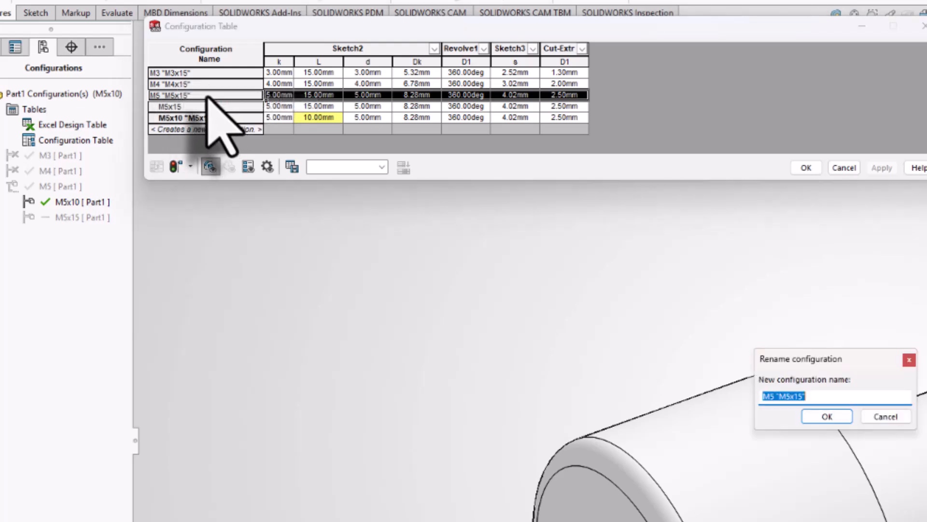
{"action": "left_click", "coordinate": [813, 396]}
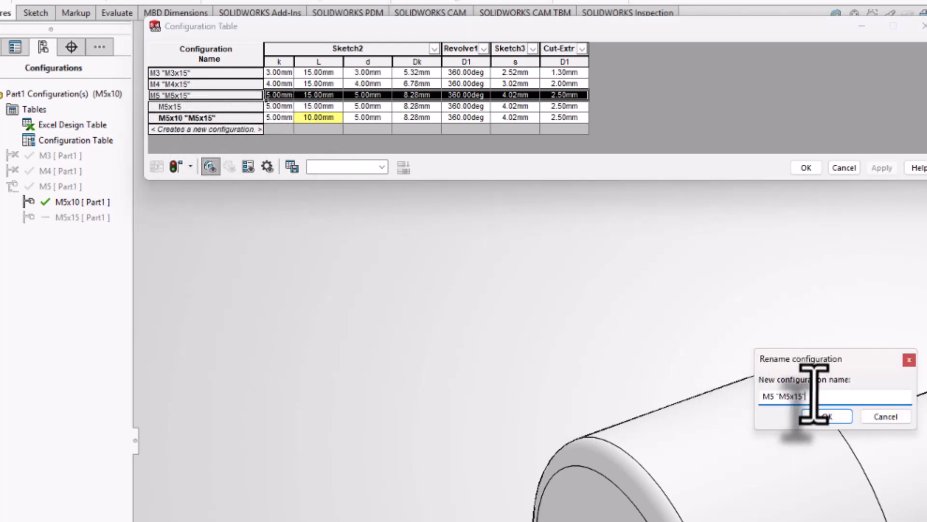
{"action": "key", "text": "BackSpace"}
{"action": "key", "text": "BackSpace"}
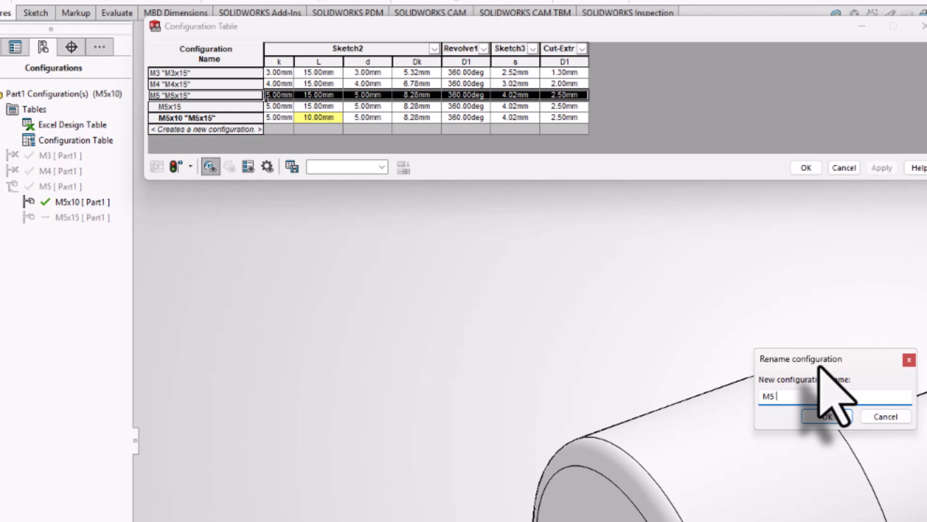
{"action": "left_click", "coordinate": [826, 416]}
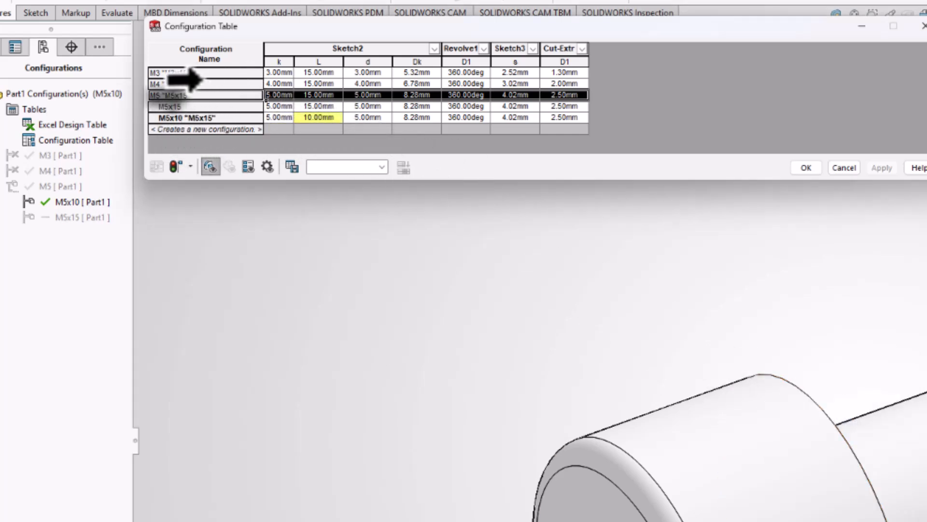
Step: Try to rename the M4 "M4x15" entry in the configuration table to plain M4
{"action": "right_click", "coordinate": [191, 83]}
{"action": "left_click", "coordinate": [202, 92]}
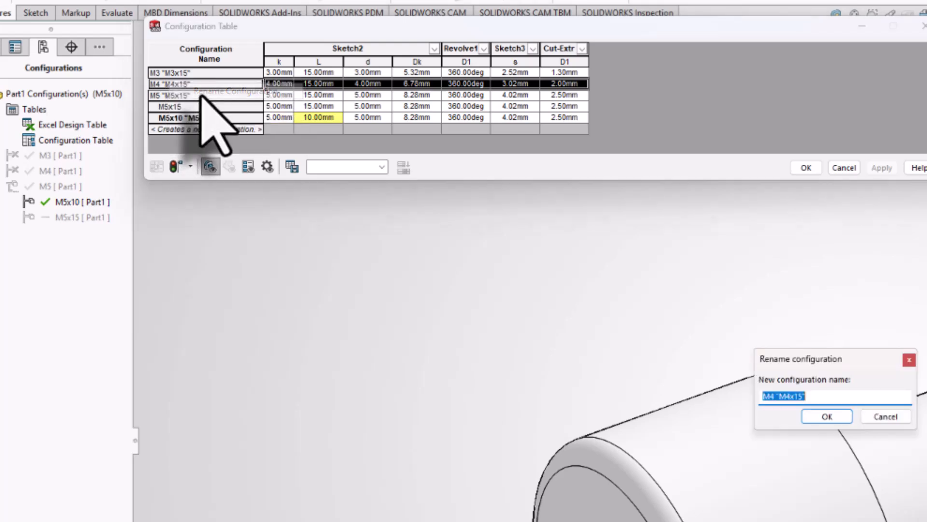
{"action": "left_click", "coordinate": [813, 395]}
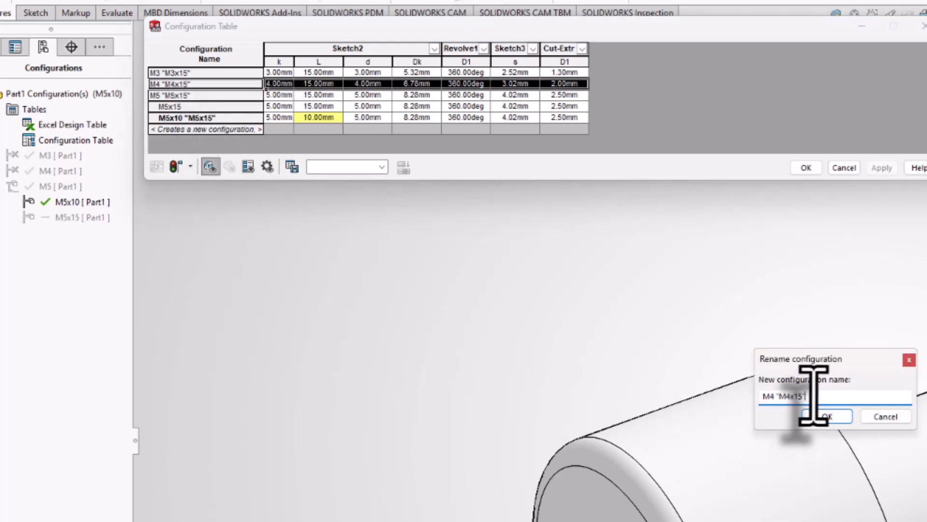
{"action": "key", "text": "BackSpace"}
{"action": "key", "text": "BackSpace"}
{"action": "key", "text": "BackSpace"}
{"action": "key", "text": "BackSpace"}
{"action": "key", "text": "BackSpace"}
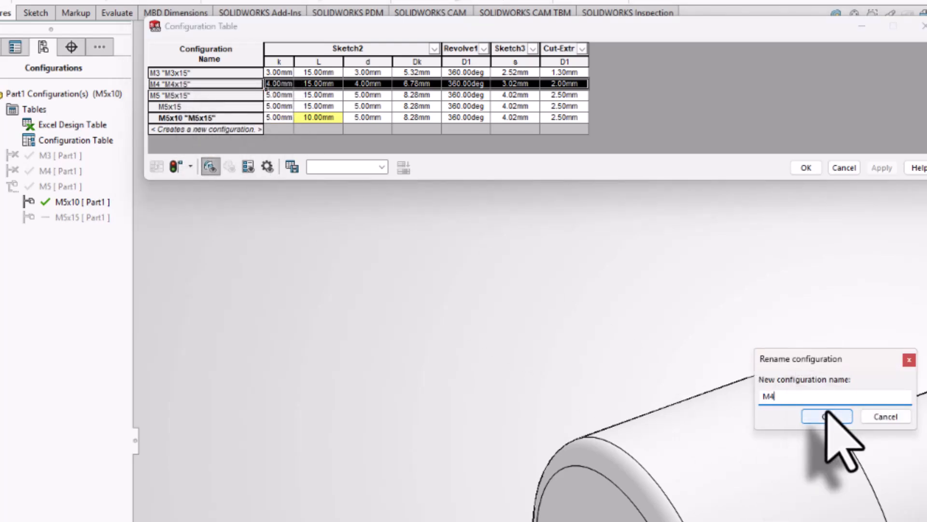
{"action": "left_click", "coordinate": [827, 416]}
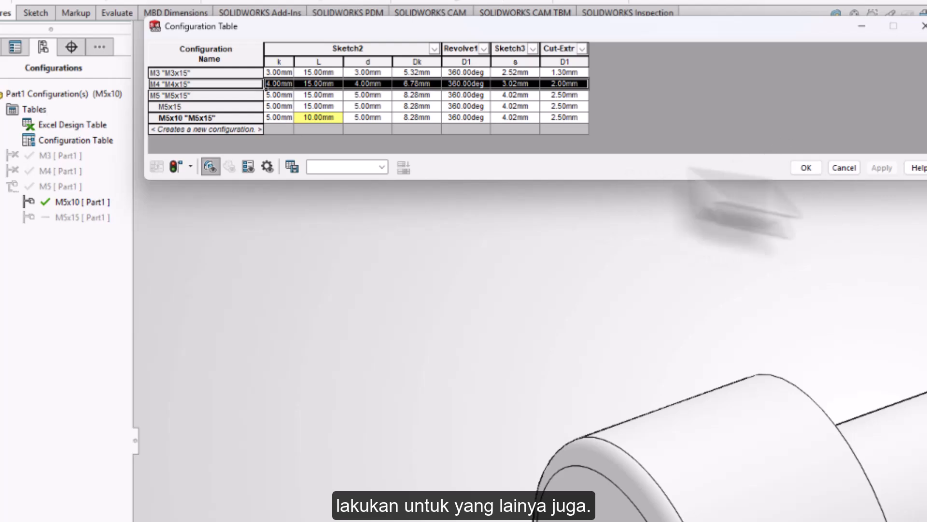
Step: Try to rename the M5x10 "M5x15" derived entry in the configuration table to plain M5x10
{"action": "left_click", "coordinate": [212, 106]}
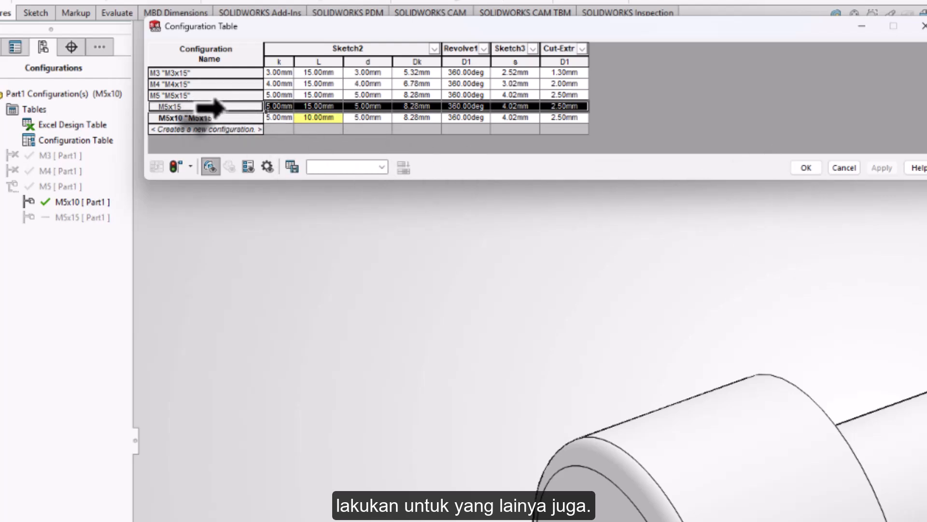
{"action": "left_click", "coordinate": [217, 117]}
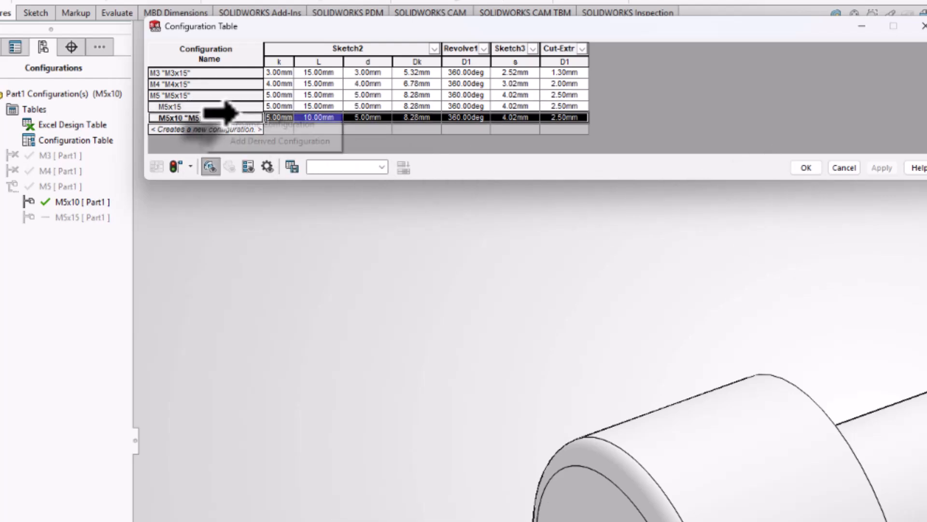
{"action": "right_click", "coordinate": [201, 117]}
{"action": "left_click", "coordinate": [231, 124]}
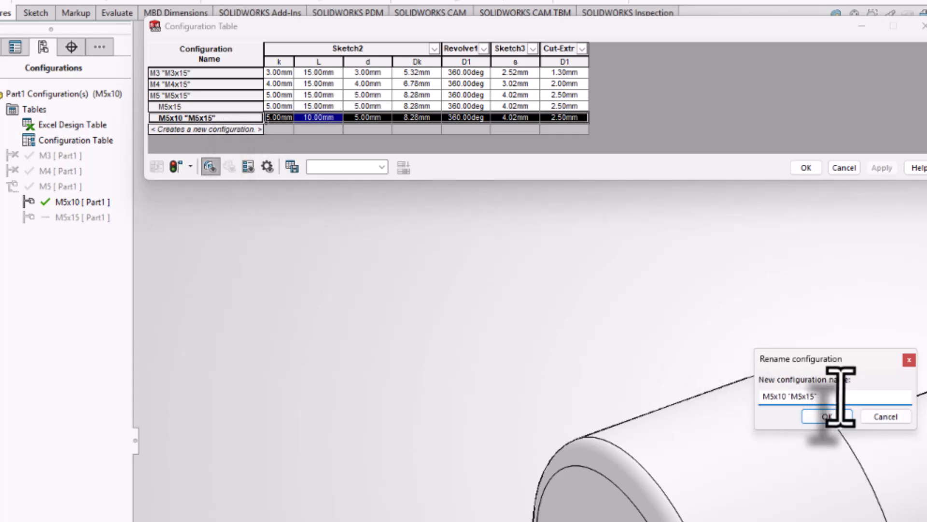
{"action": "key", "text": "BackSpace"}
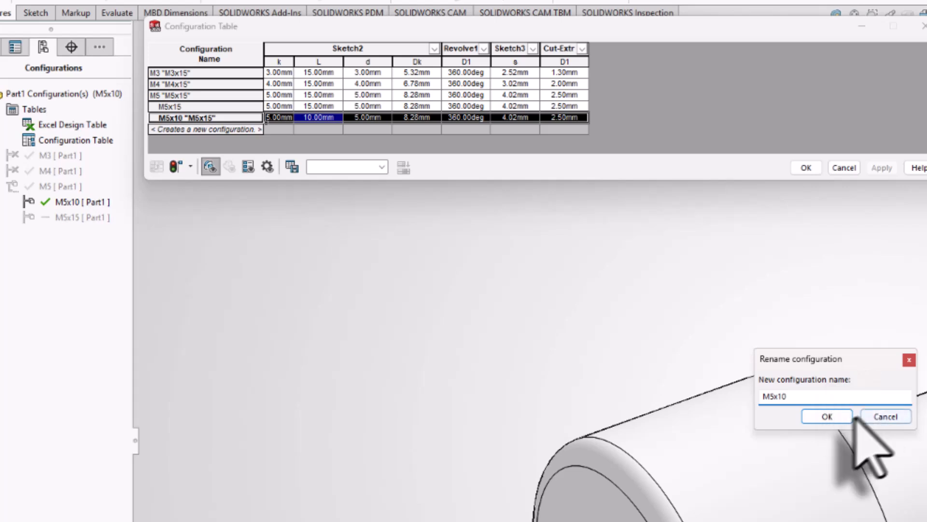
{"action": "key", "text": "Return"}
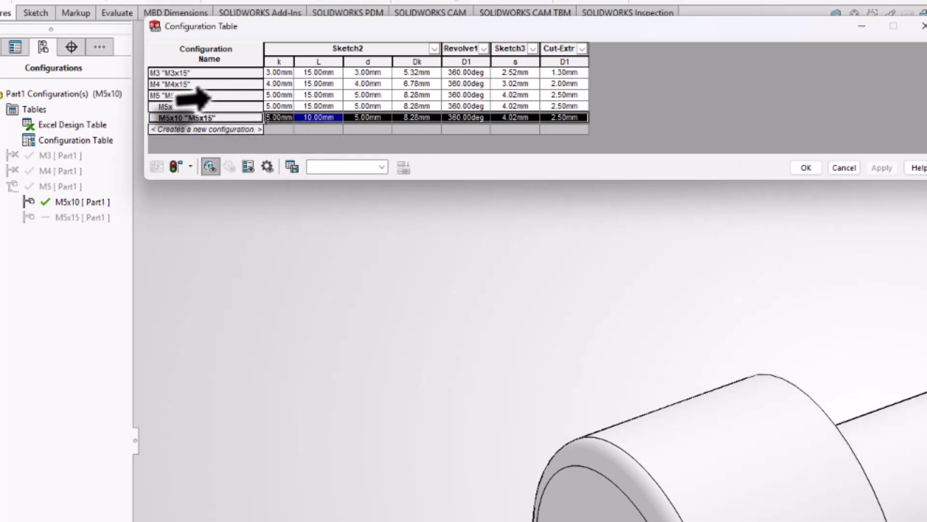
{"action": "left_click", "coordinate": [333, 117]}
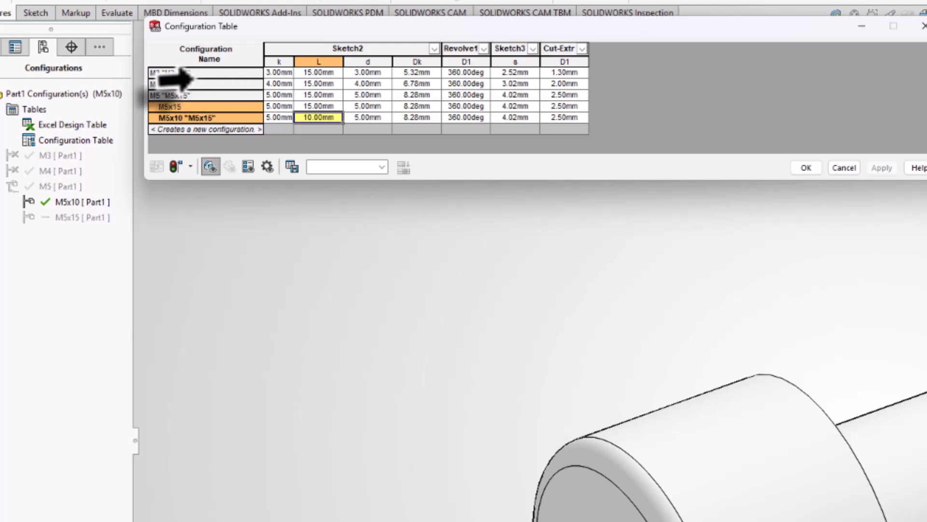
Step: Add two derived configurations named M4x10 and M4x15 under M4 in the configuration table
{"action": "left_click", "coordinate": [189, 80]}
{"action": "right_click", "coordinate": [192, 81]}
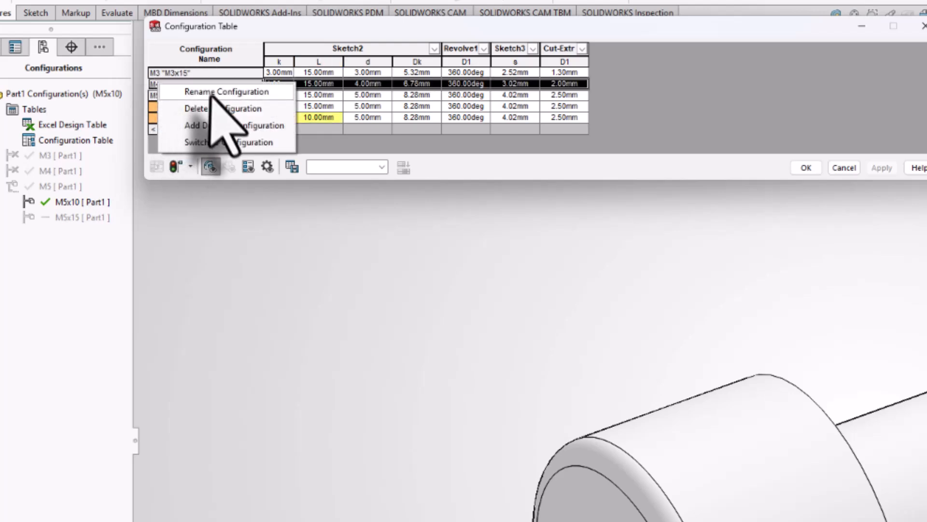
{"action": "left_click", "coordinate": [218, 124]}
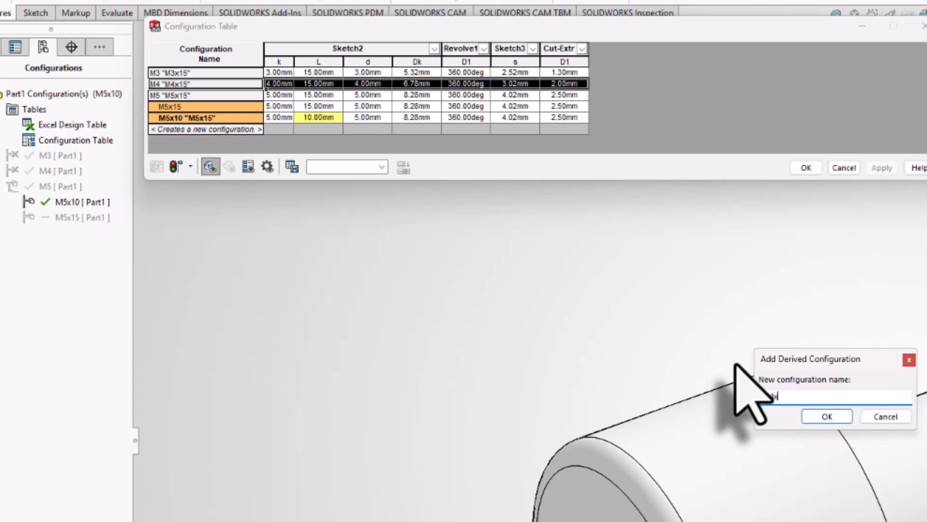
{"action": "type", "text": "M4x10"}
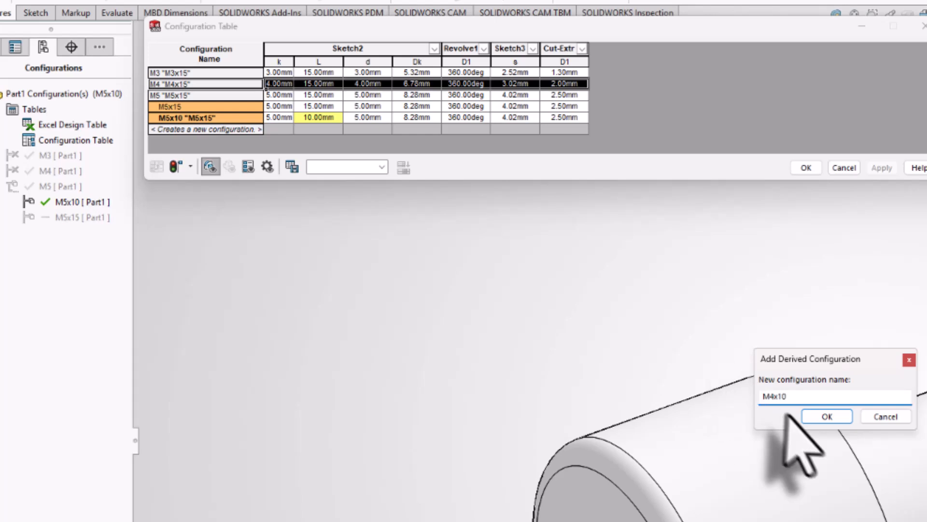
{"action": "left_click", "coordinate": [827, 416]}
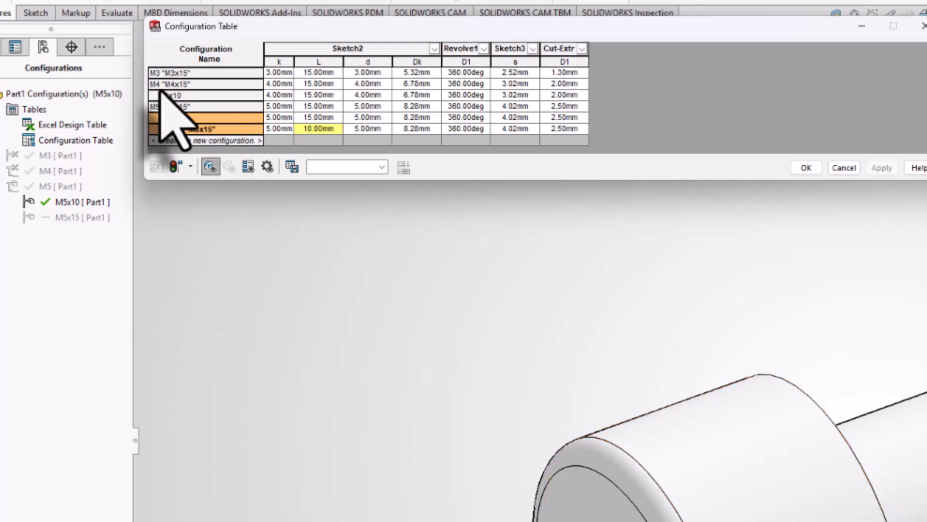
{"action": "left_click", "coordinate": [174, 83]}
{"action": "right_click", "coordinate": [166, 83]}
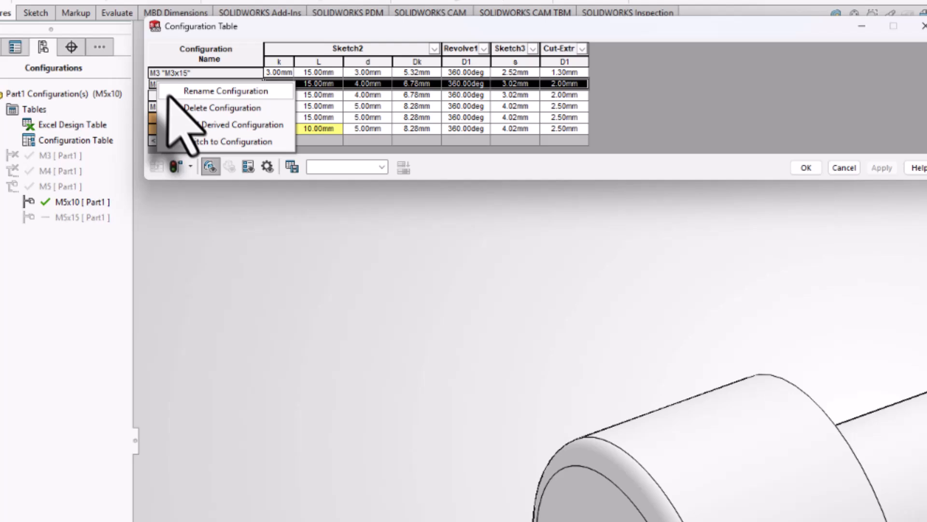
{"action": "left_click", "coordinate": [216, 124]}
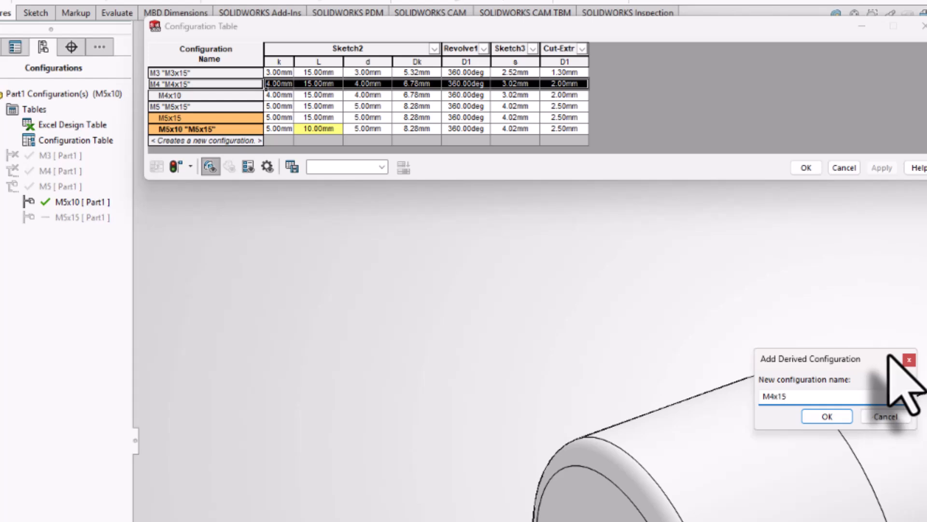
{"action": "left_click", "coordinate": [840, 415]}
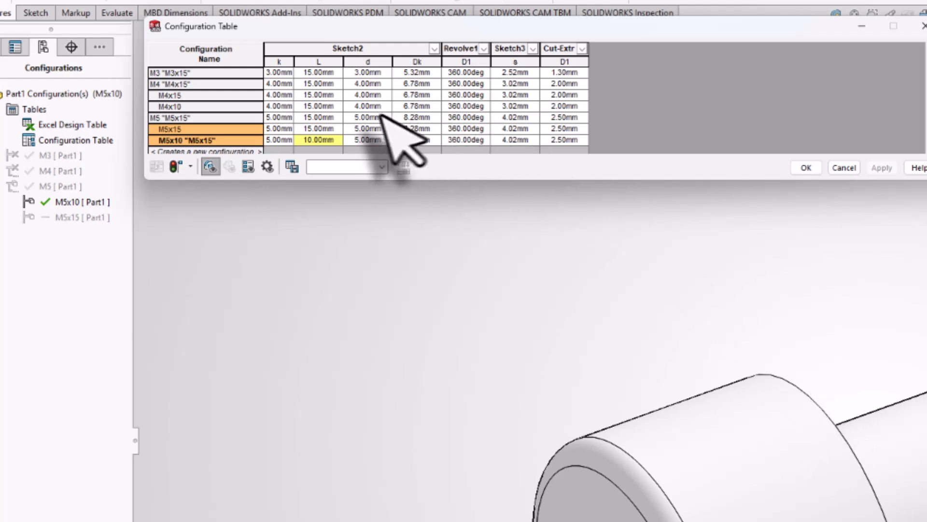
Step: Set the Sketch2 length L to 10 mm for the M4x10 configuration
{"action": "left_click_drag", "start_coordinate": [339, 138], "coordinate": [327, 107]}
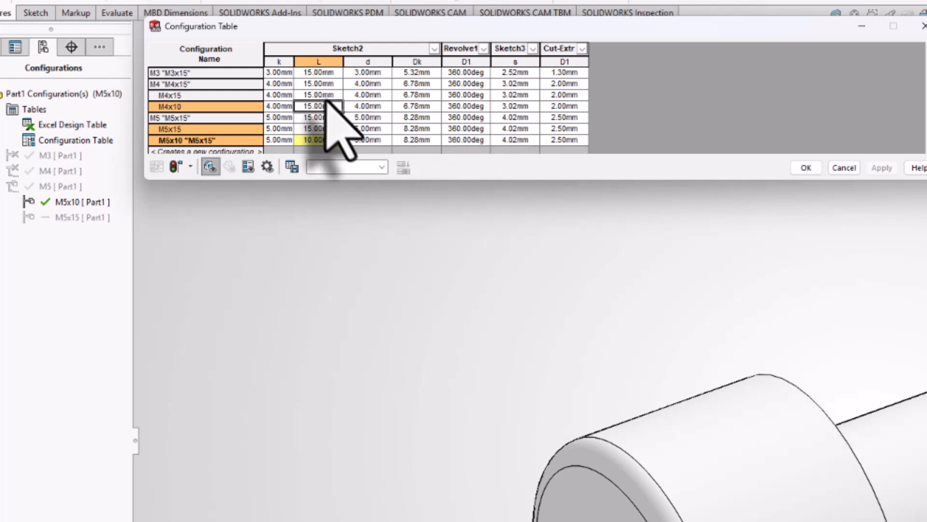
{"action": "type", "text": "10"}
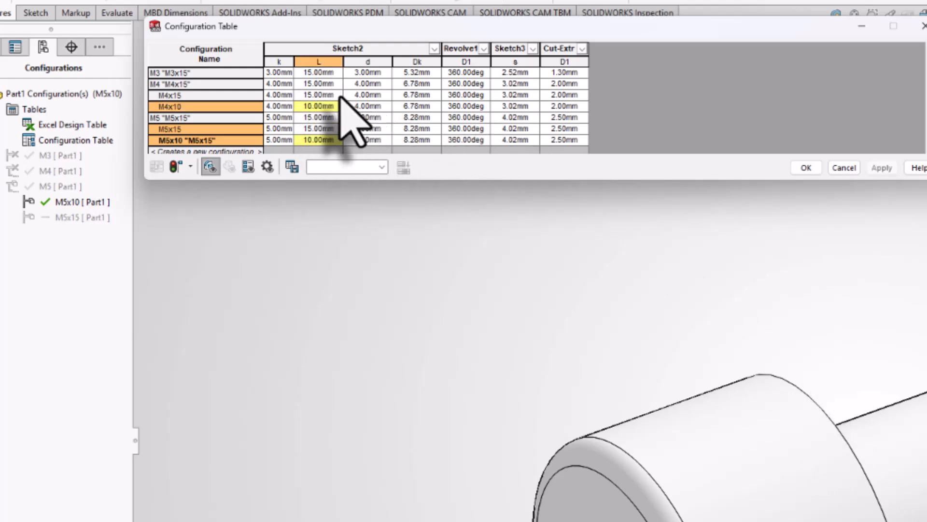
{"action": "key", "text": "Return"}
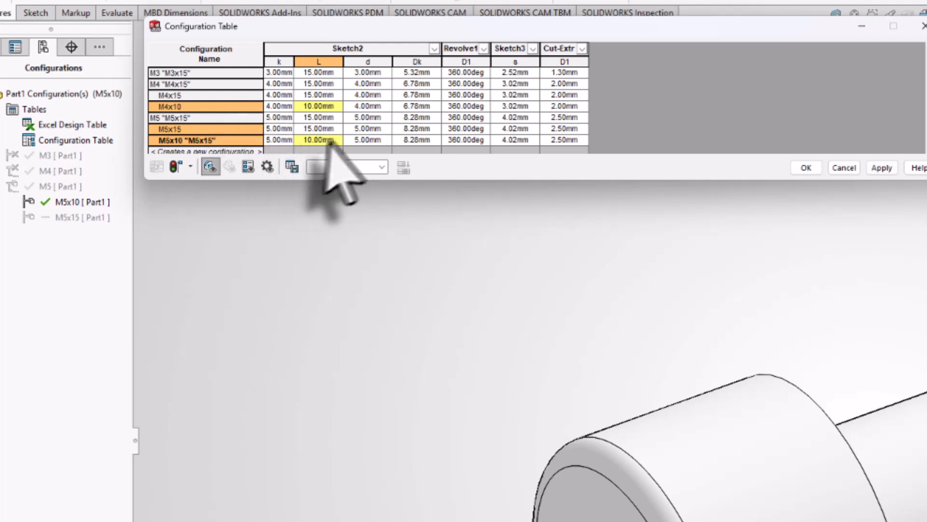
{"action": "left_click", "coordinate": [325, 120]}
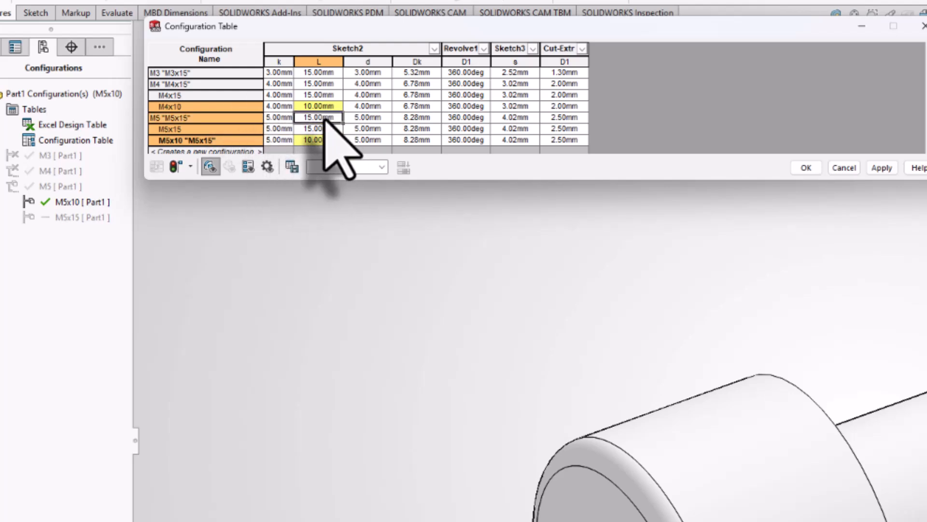
{"action": "left_click", "coordinate": [320, 84]}
{"action": "left_click", "coordinate": [321, 94]}
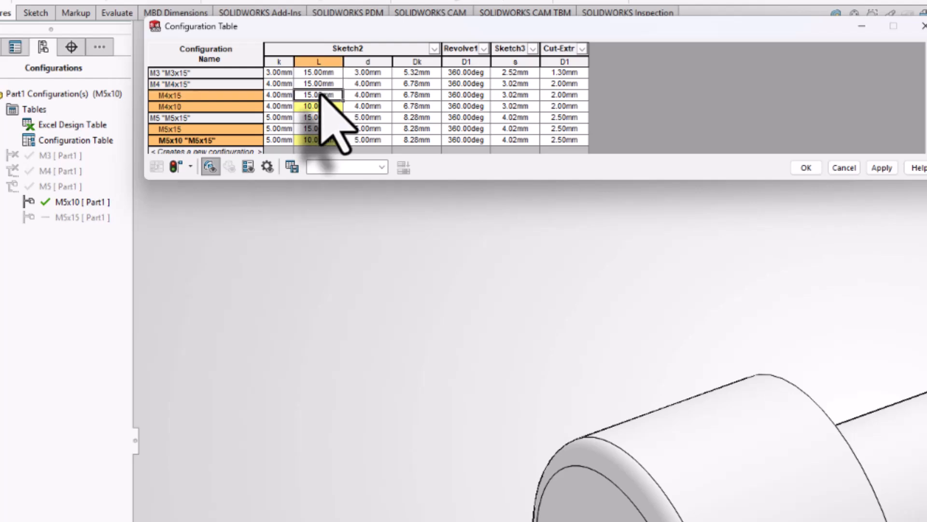
Step: Try to rename the M3 "M3x15" entry in the configuration table to plain M3
{"action": "left_click", "coordinate": [319, 72]}
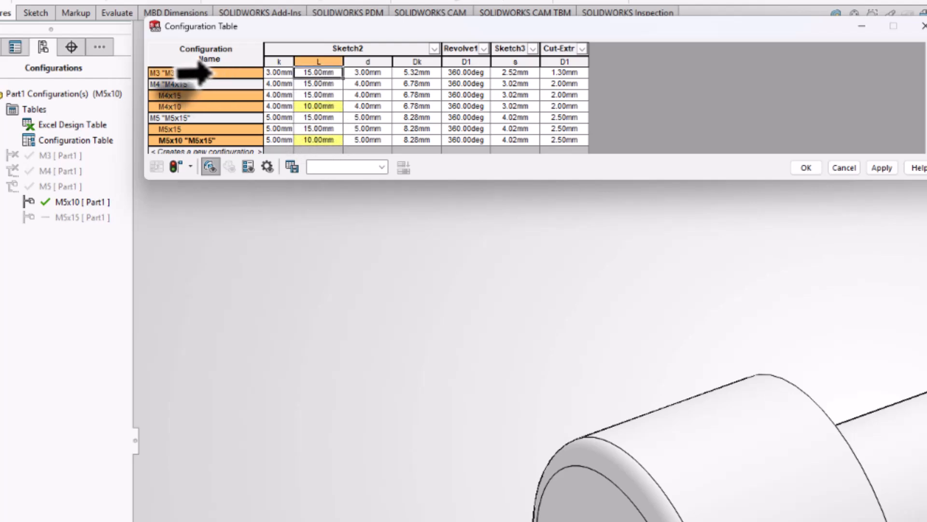
{"action": "right_click", "coordinate": [159, 73]}
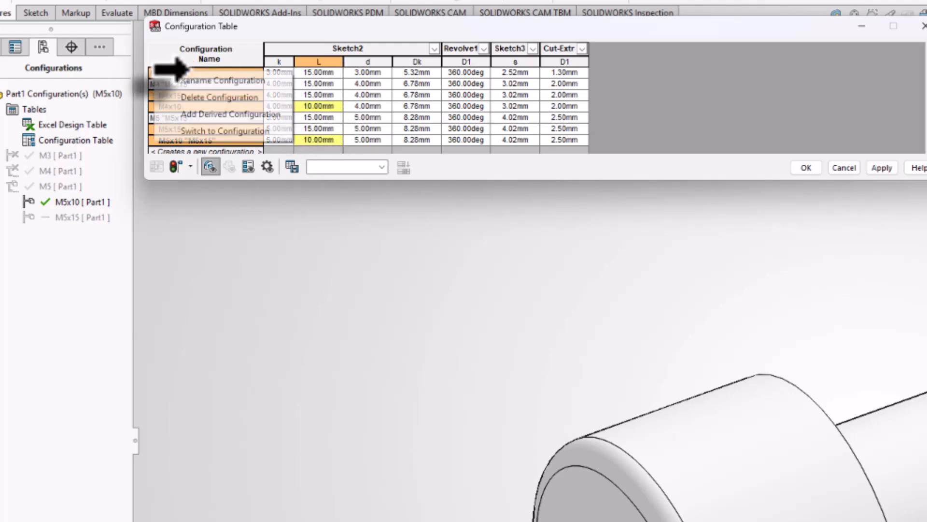
{"action": "left_click", "coordinate": [208, 78]}
{"action": "left_click", "coordinate": [821, 396]}
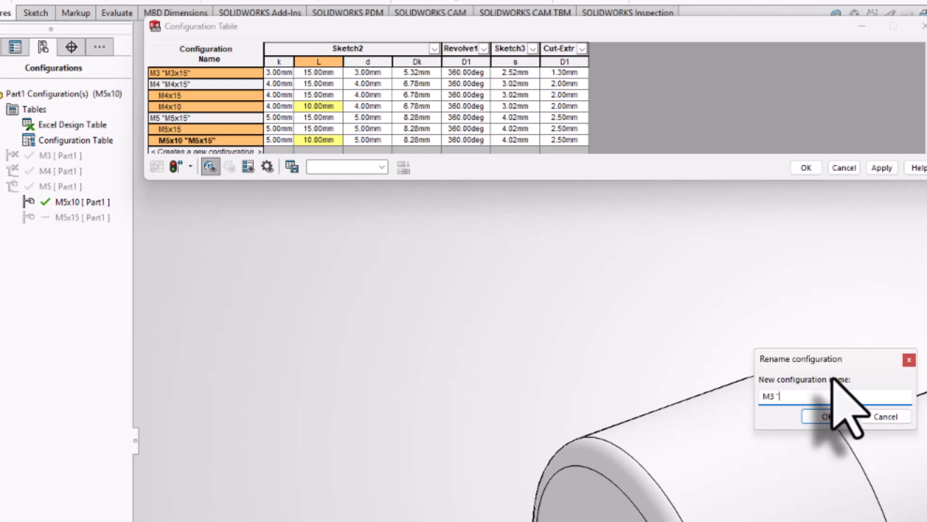
{"action": "key", "text": "BackSpace"}
{"action": "key", "text": "BackSpace"}
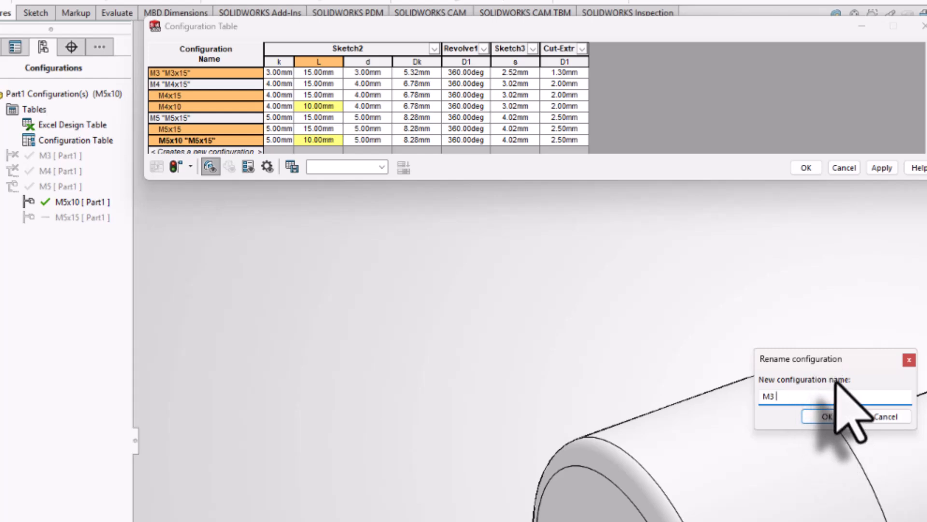
{"action": "left_click", "coordinate": [827, 416]}
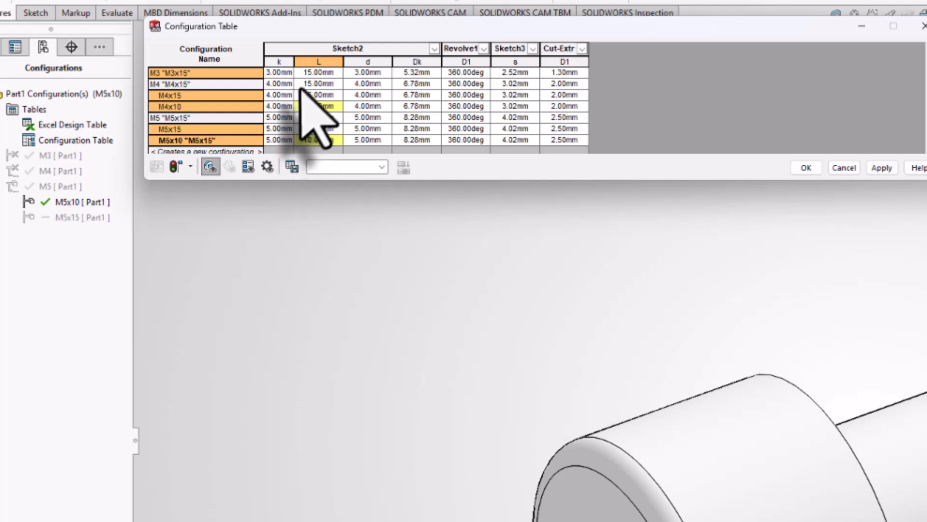
Step: Add two derived configurations named M3x10 and M3x15 under M3 in the configuration table
{"action": "left_click", "coordinate": [208, 73]}
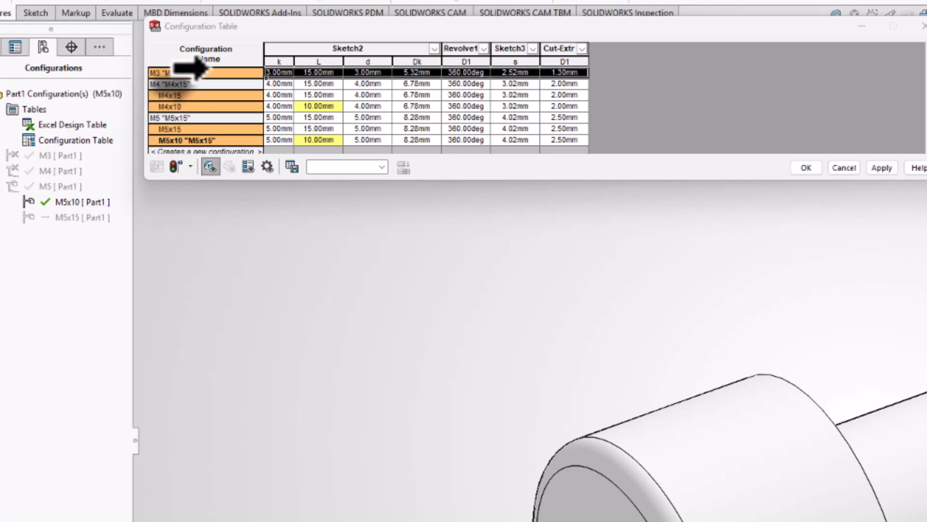
{"action": "right_click", "coordinate": [183, 74]}
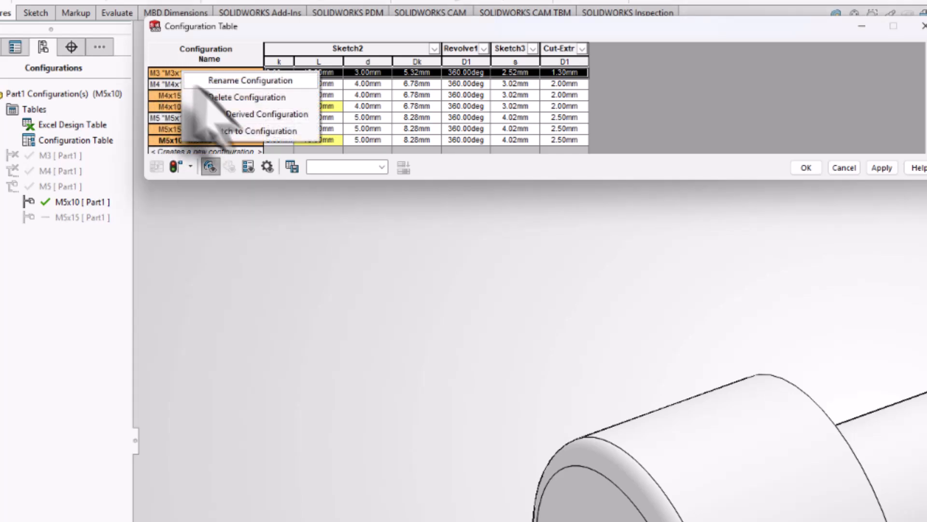
{"action": "left_click", "coordinate": [226, 114]}
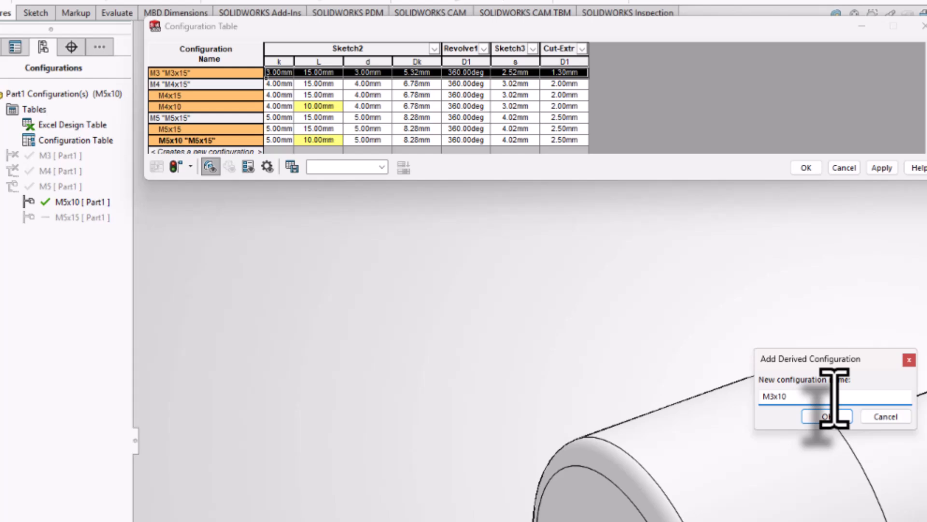
{"action": "left_click", "coordinate": [826, 417]}
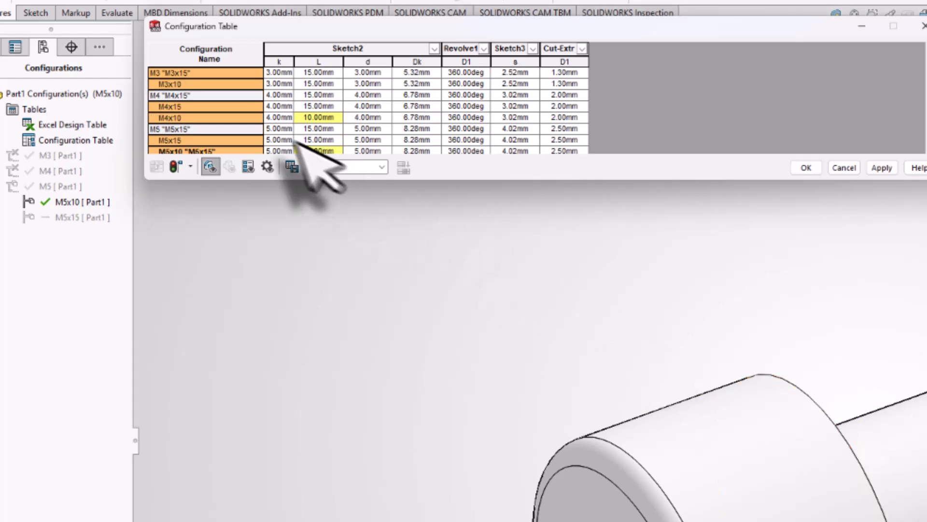
{"action": "right_click", "coordinate": [183, 73]}
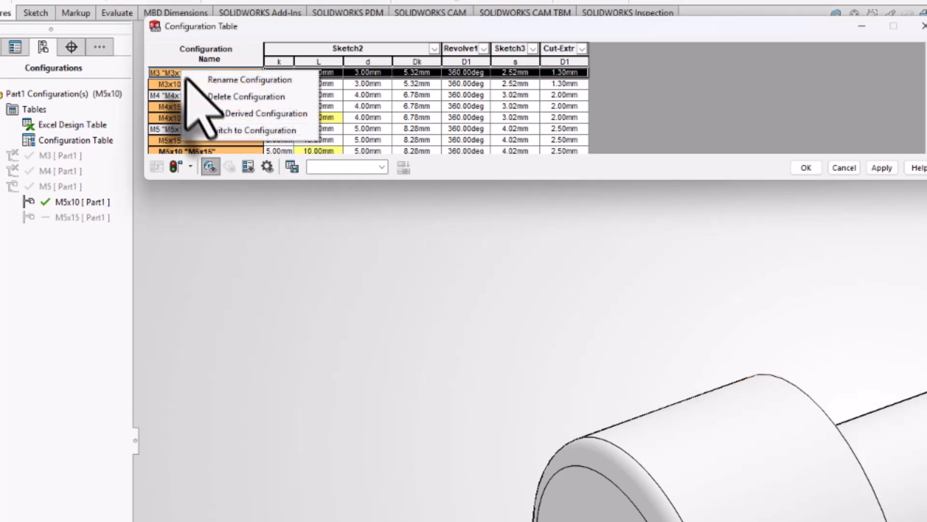
{"action": "left_click", "coordinate": [243, 114]}
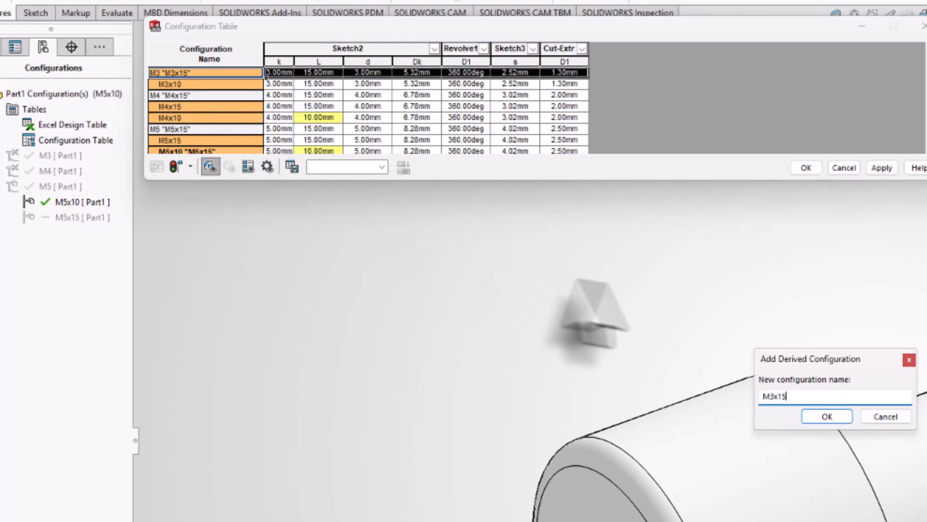
{"action": "left_click", "coordinate": [836, 415]}
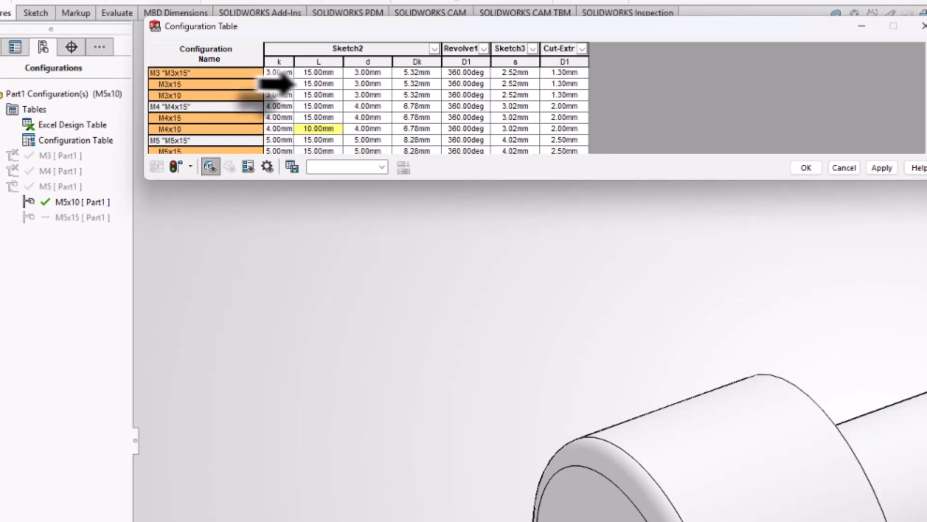
Step: Set the Sketch2 length L to 10 mm for the M3x10 configuration and accept the configuration table
{"action": "left_click", "coordinate": [323, 85]}
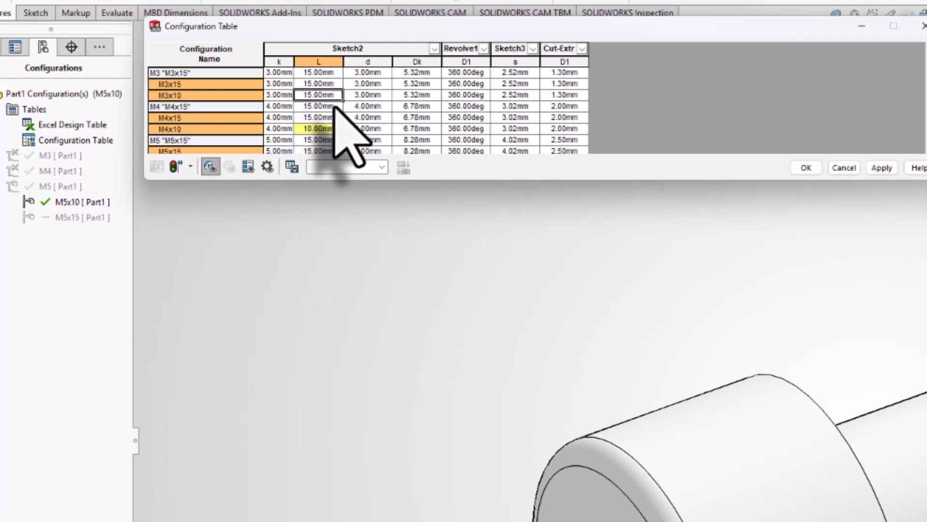
{"action": "double_click", "coordinate": [333, 95]}
{"action": "type", "text": "10"}
{"action": "key", "text": "Return"}
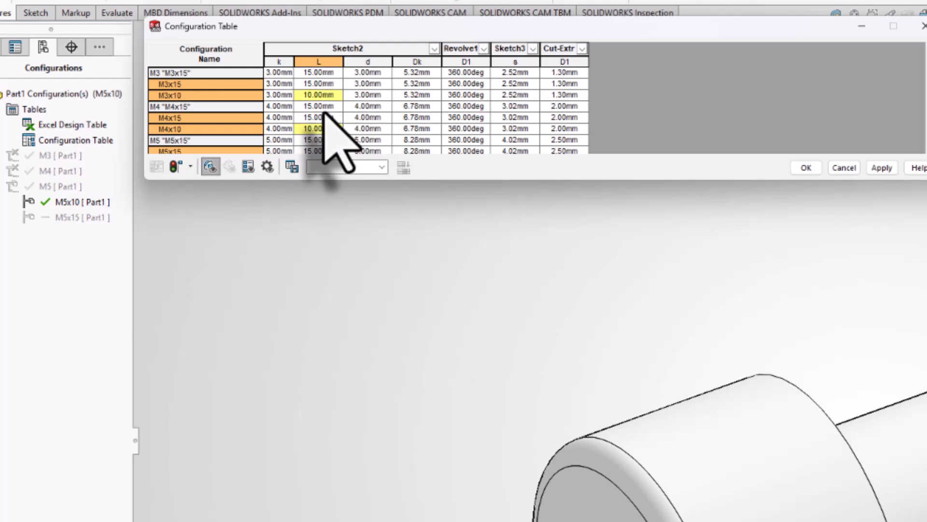
{"action": "scroll", "coordinate": [309, 138], "scroll_direction": "down", "scroll_amount": 1}
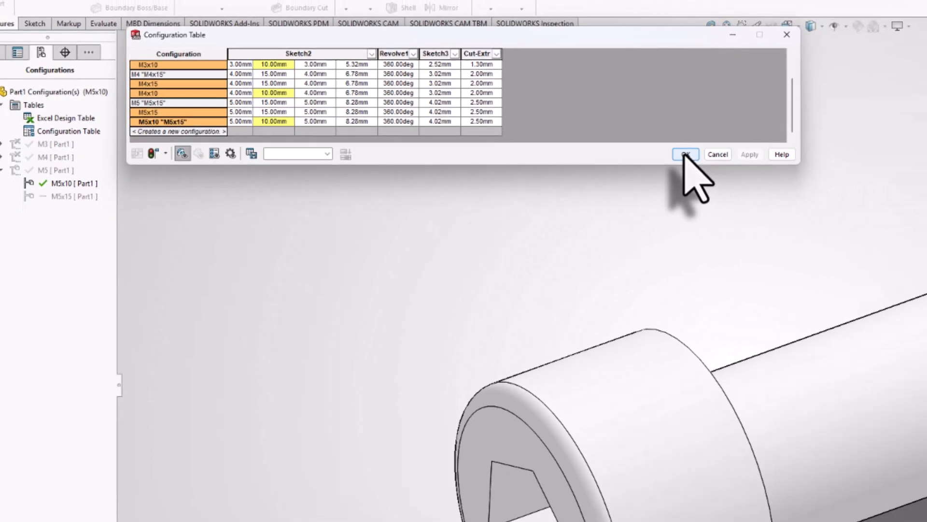
{"action": "left_click", "coordinate": [806, 167]}
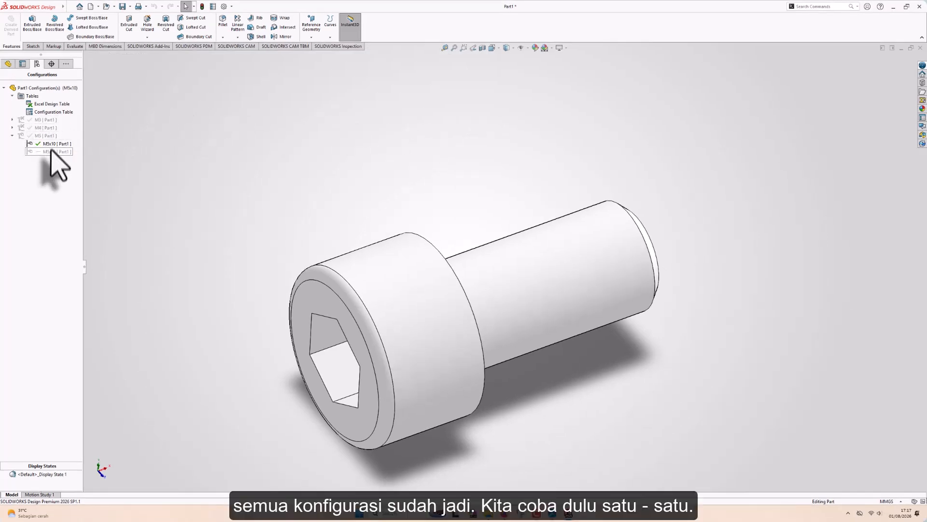
Step: Expand the parent configurations and activate M3x10, M4x10 and M4x15 one by one to examine the bolt geometry
{"action": "left_click", "coordinate": [13, 120]}
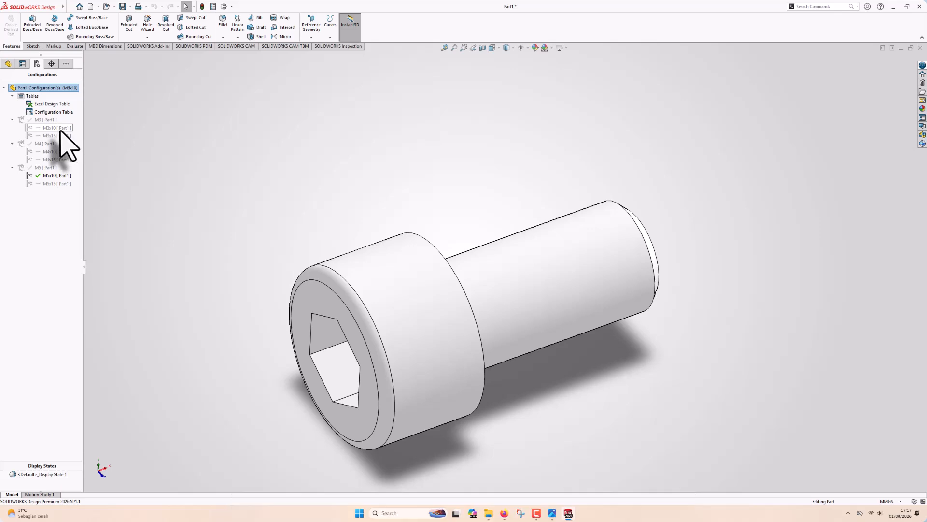
{"action": "double_click", "coordinate": [57, 128]}
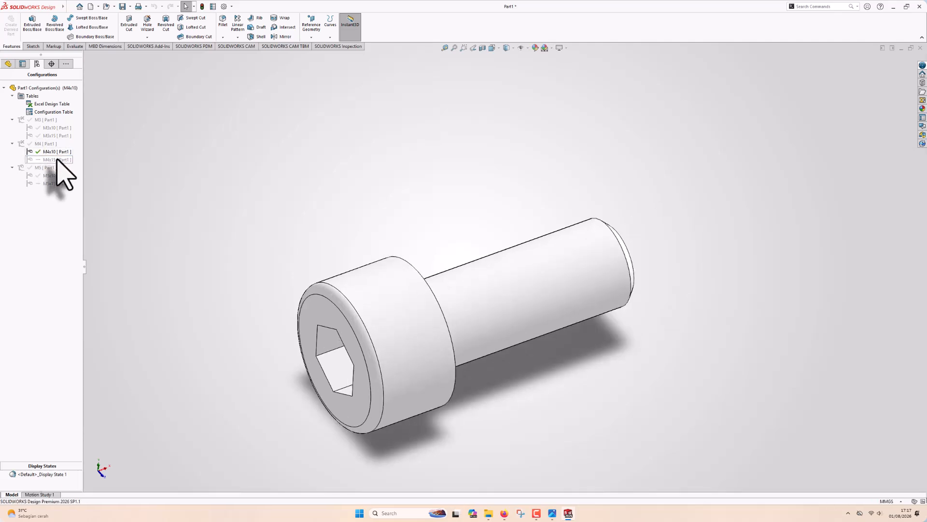
{"action": "double_click", "coordinate": [58, 159]}
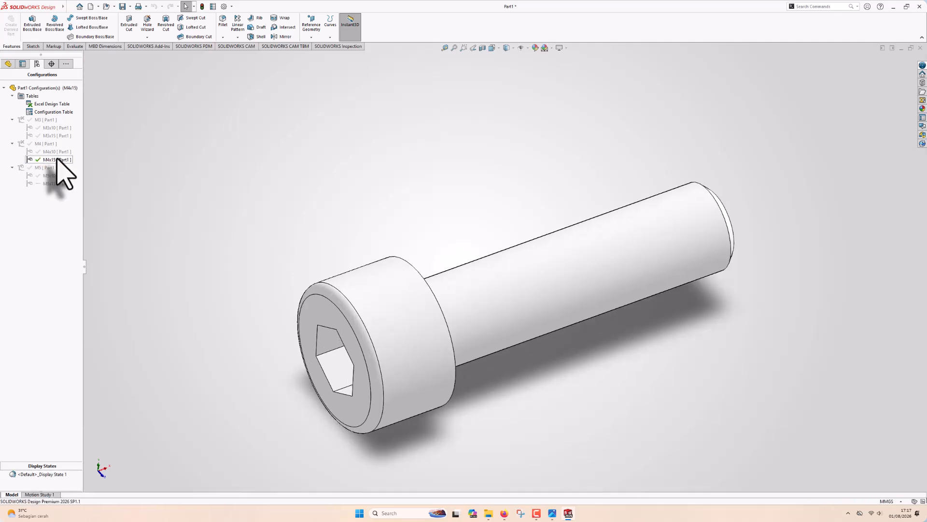